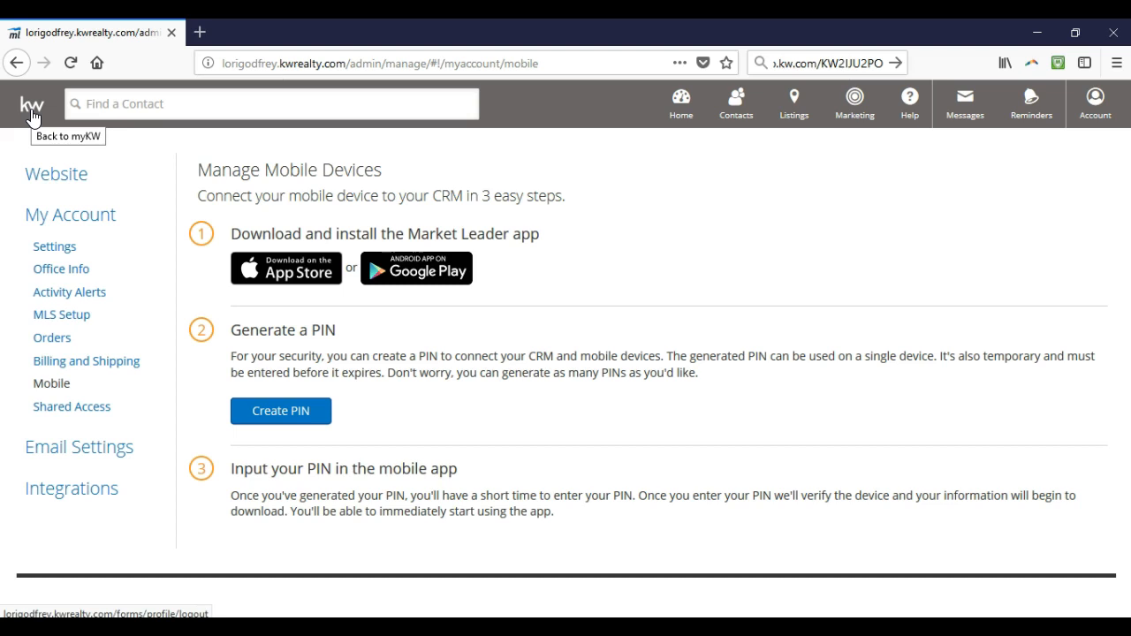
Go to the myKW intranet home page at mykw.kw.com
click(298, 67)
text(mykw.)
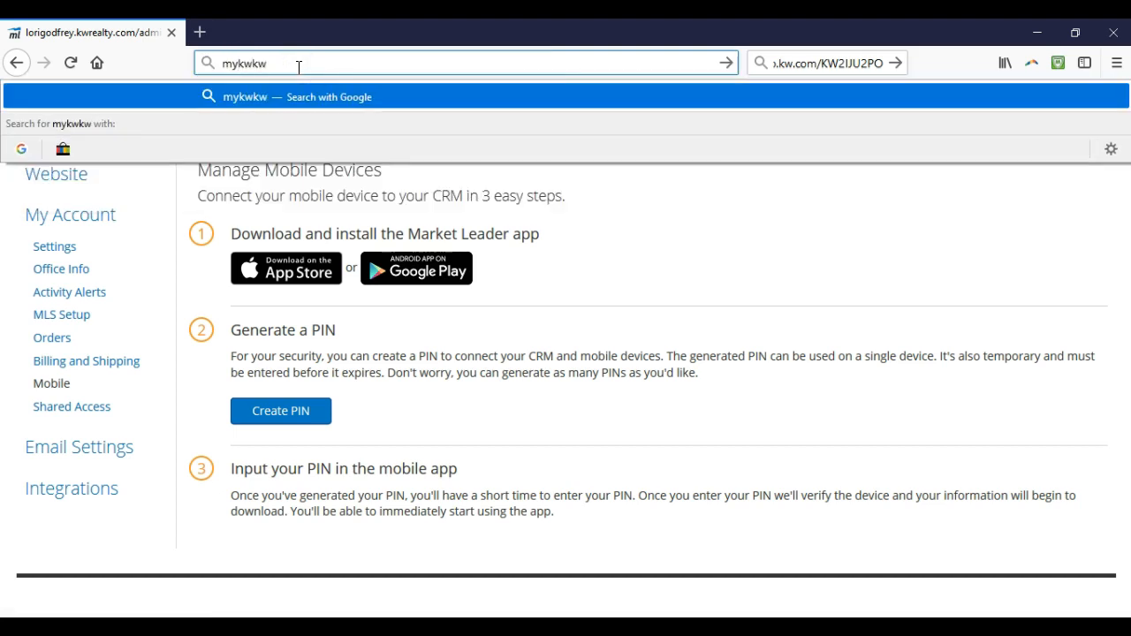
text(kw.com)
key(Return)
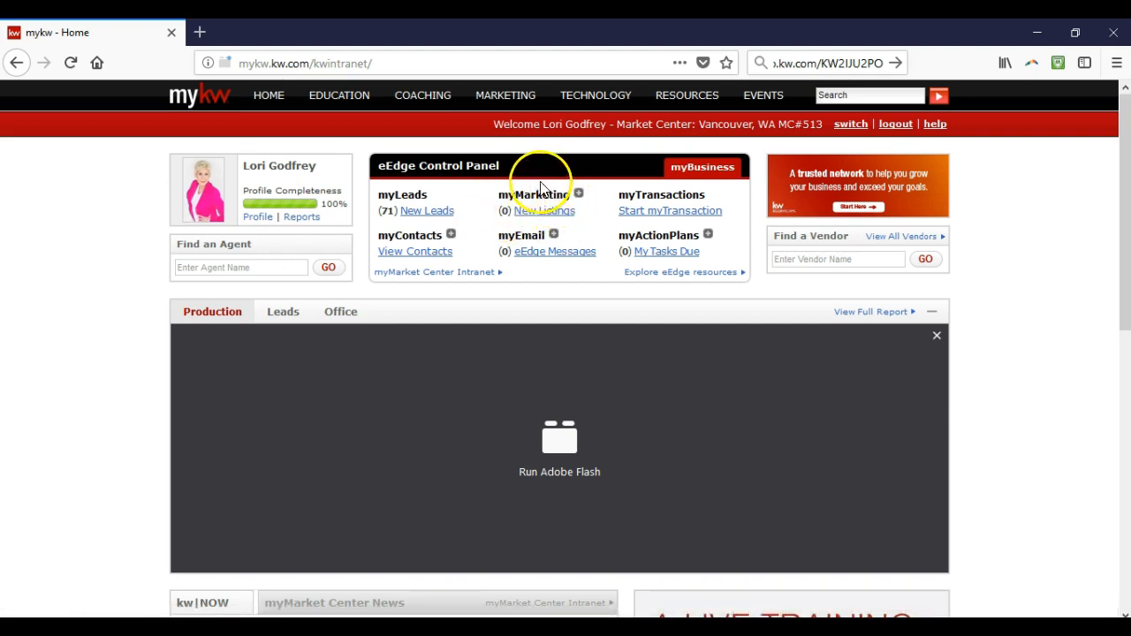
Open Create Marketing Materials from the myMarketing options and reload the blank page to bring up the Marketing Center
click(578, 194)
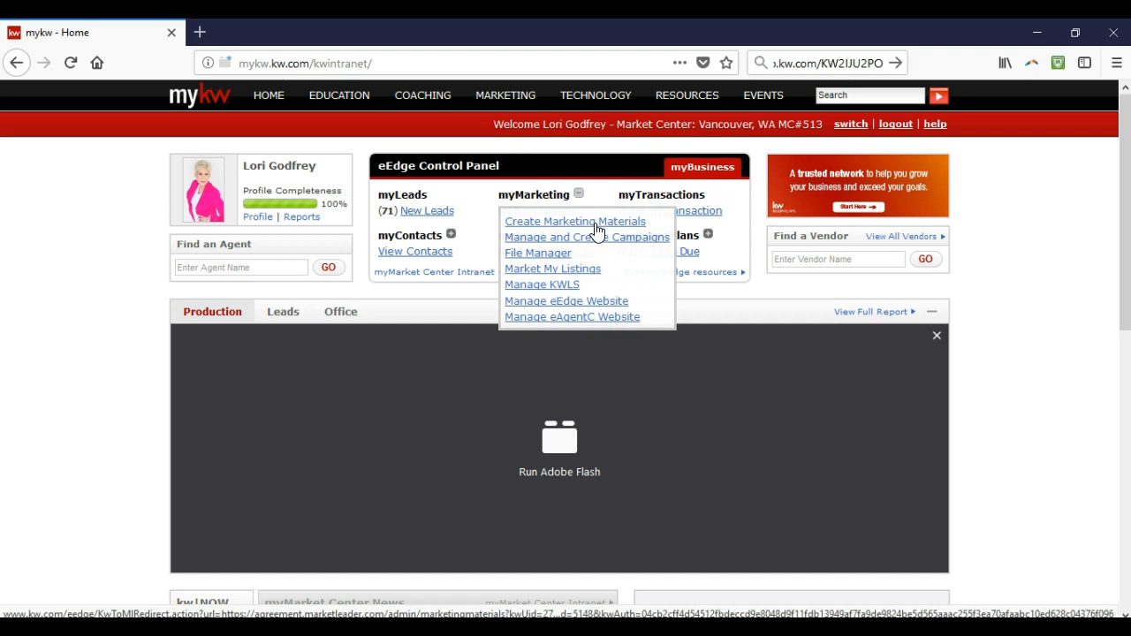
click(604, 224)
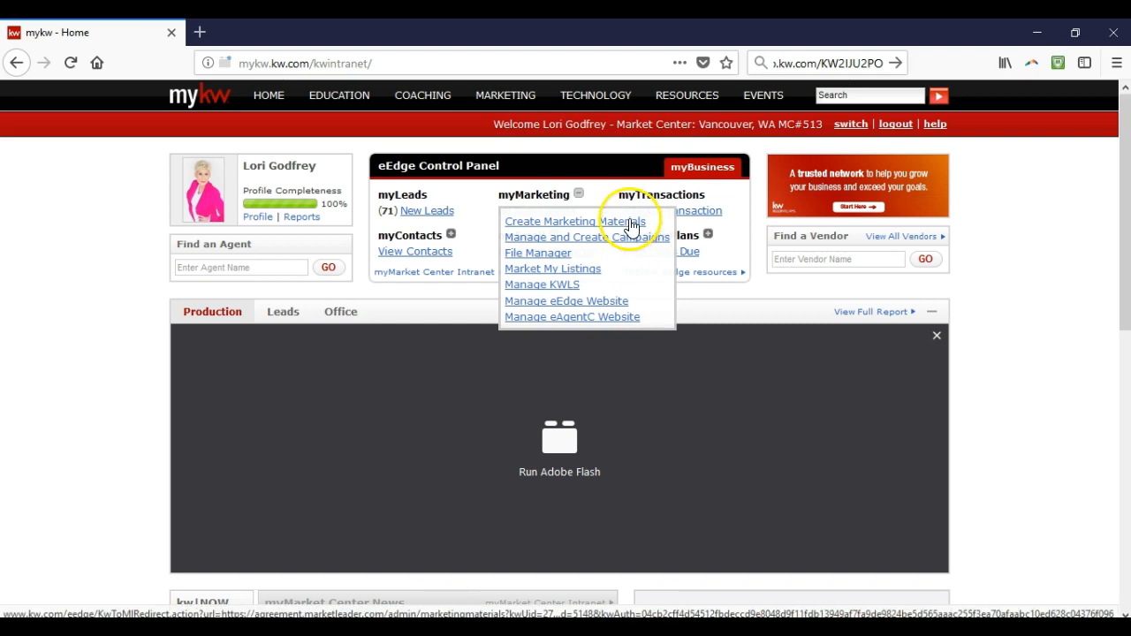
click(629, 222)
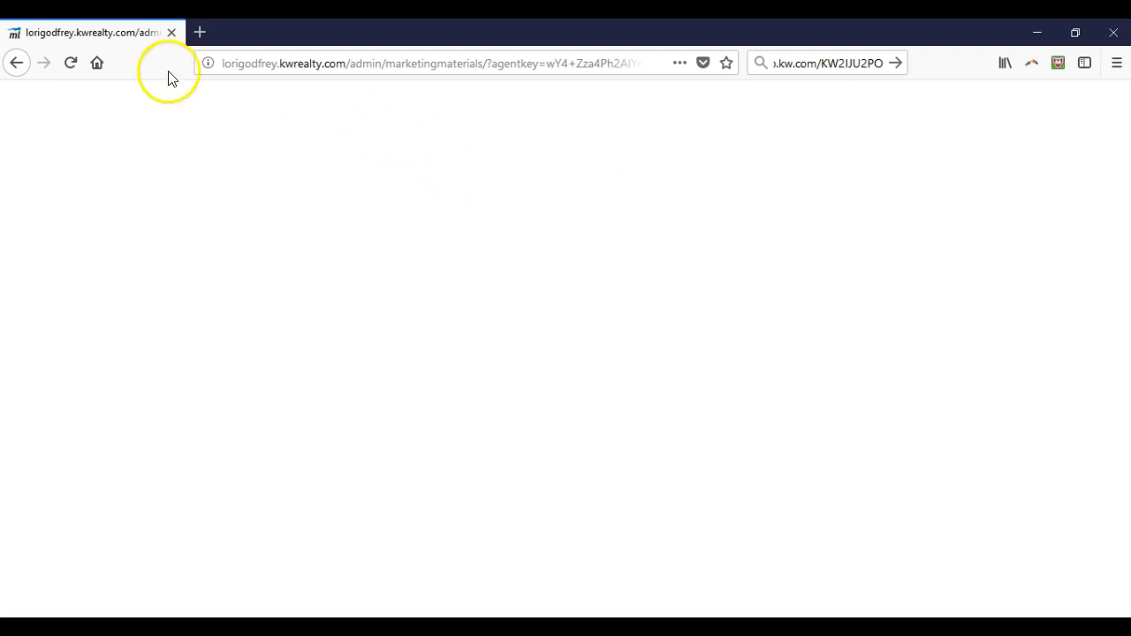
click(71, 63)
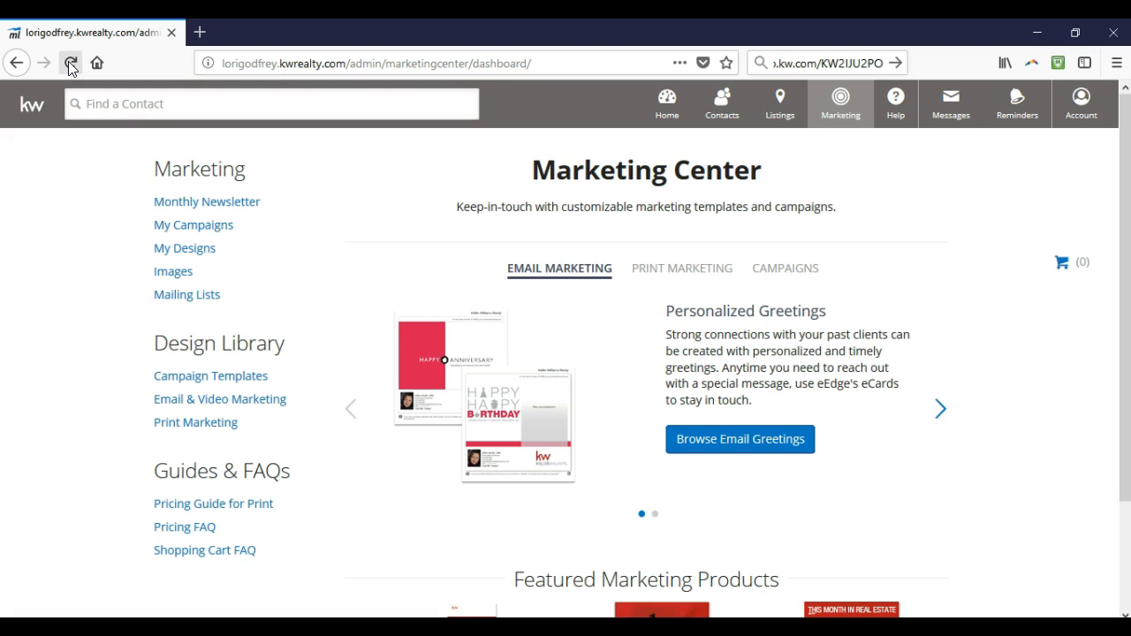
Open the Manage Campaigns page from the Marketing Center
click(277, 223)
click(234, 236)
click(841, 121)
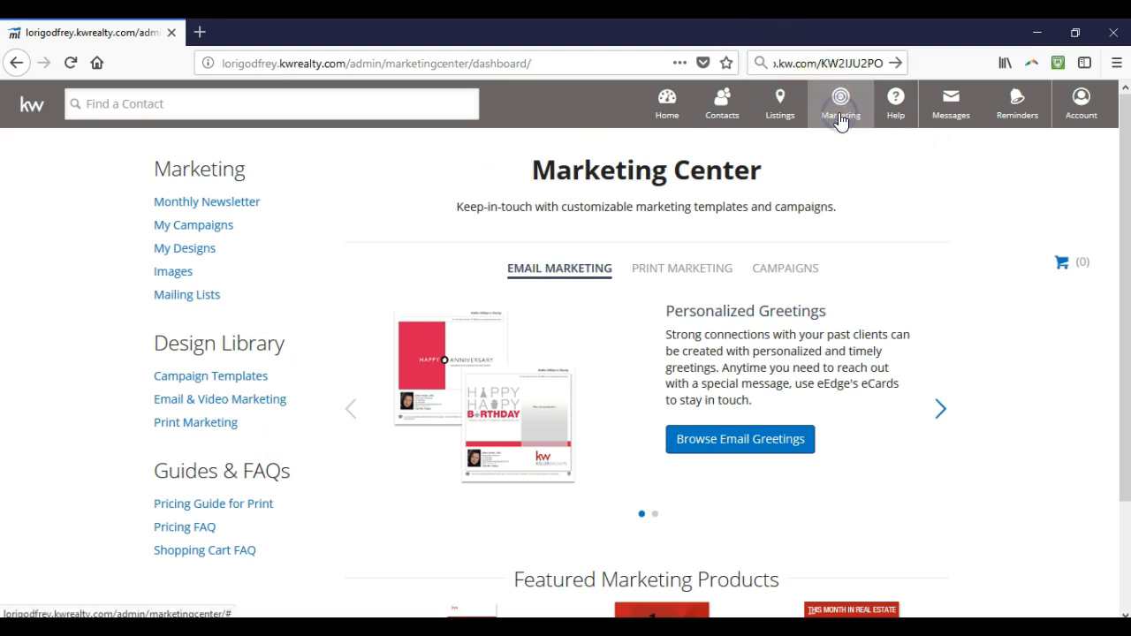
click(840, 117)
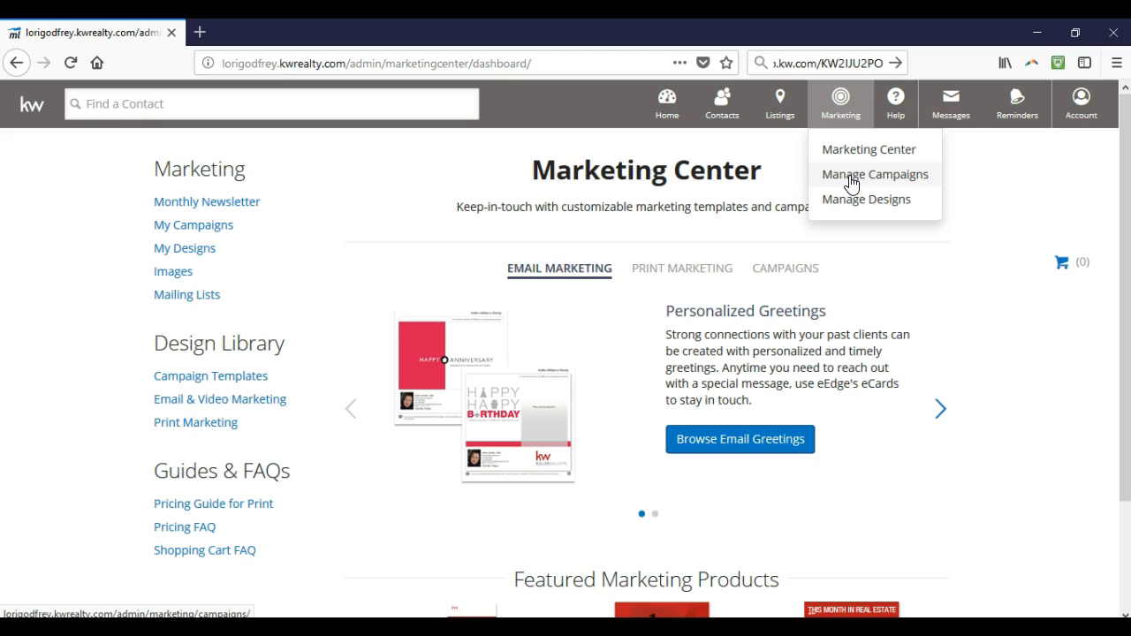
click(851, 181)
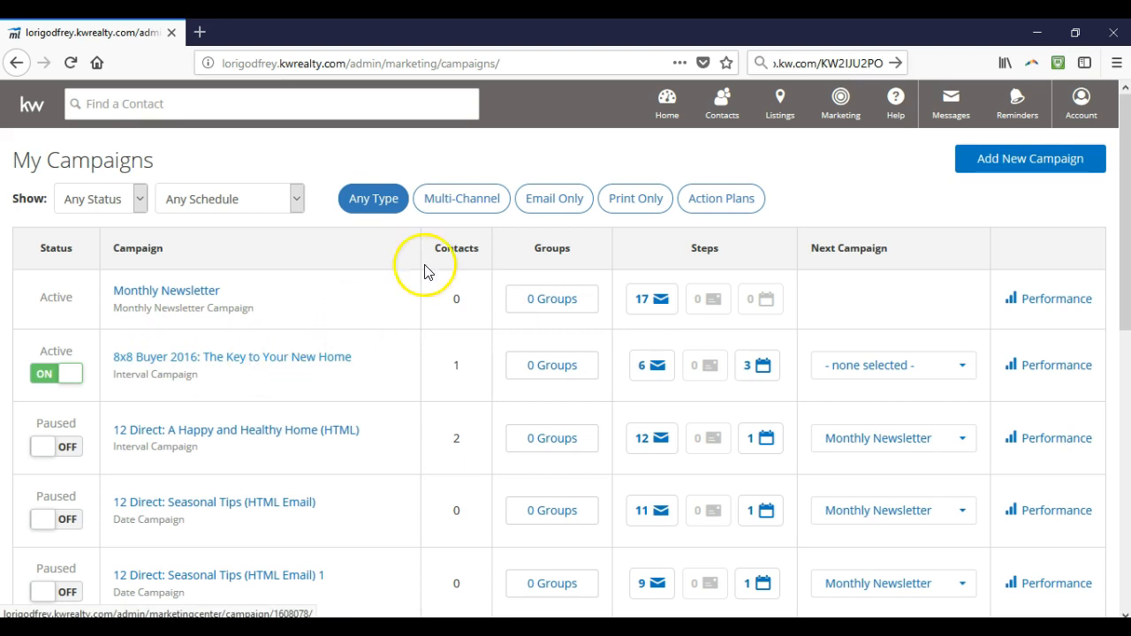
Start adding a new campaign and reload the blank page to load the campaign templates
click(983, 173)
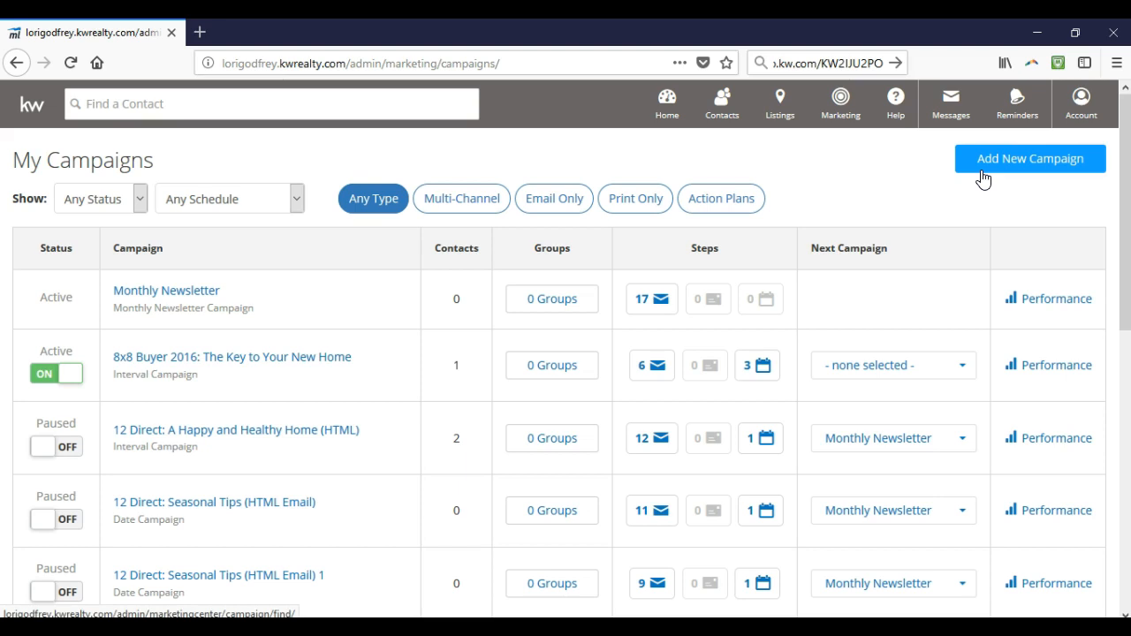
click(986, 172)
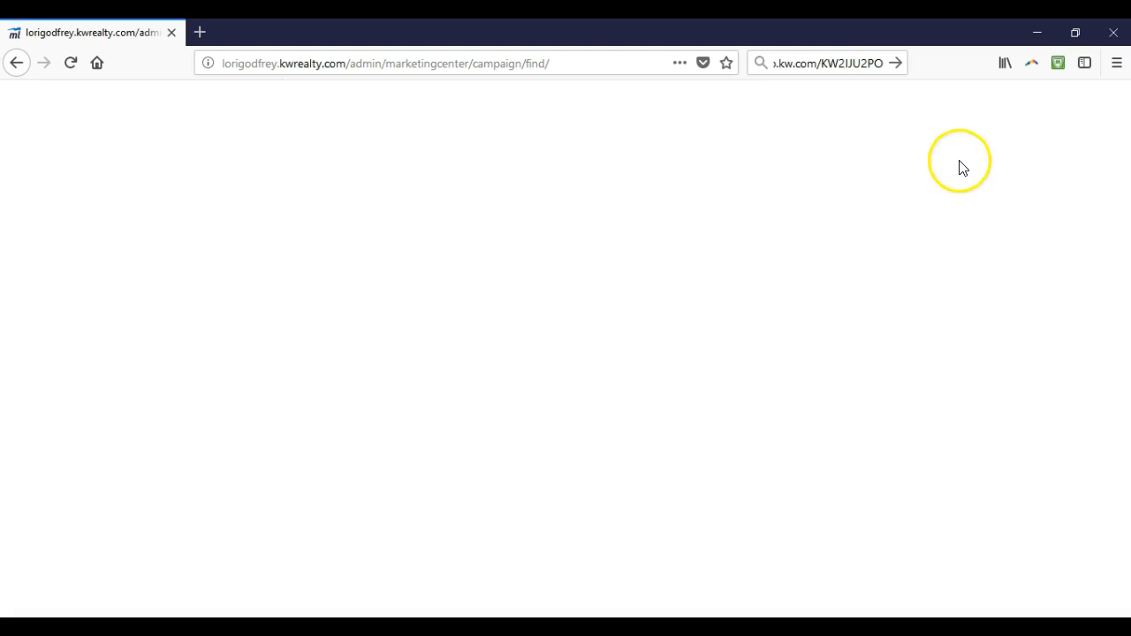
click(69, 63)
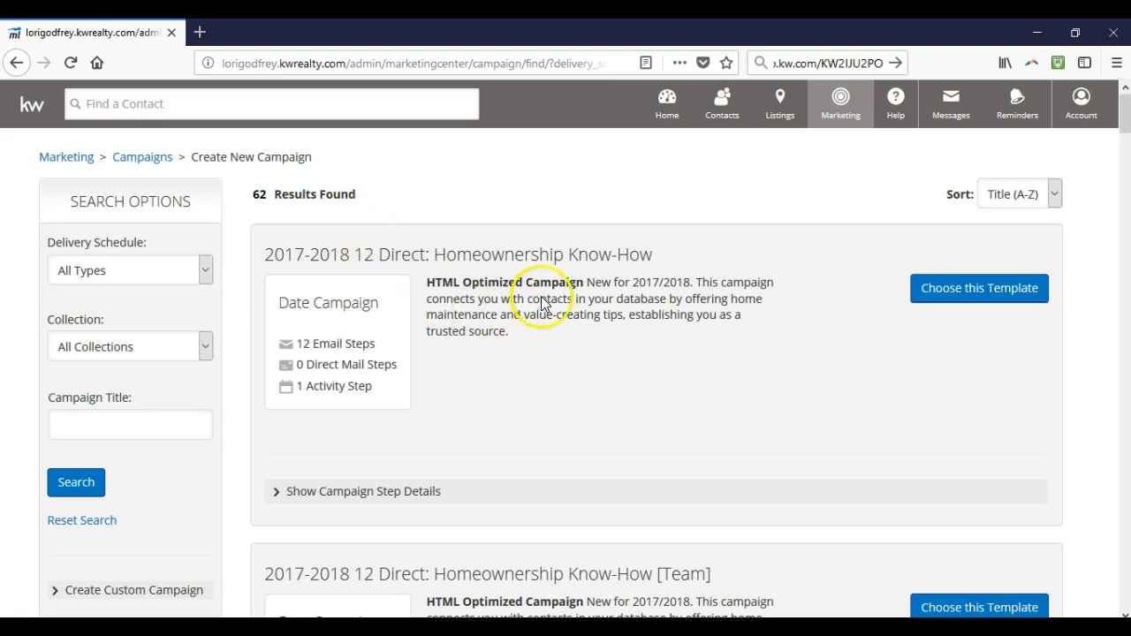
Examine the sort order, delivery schedule and collection options for the campaign templates without changing them
click(1041, 205)
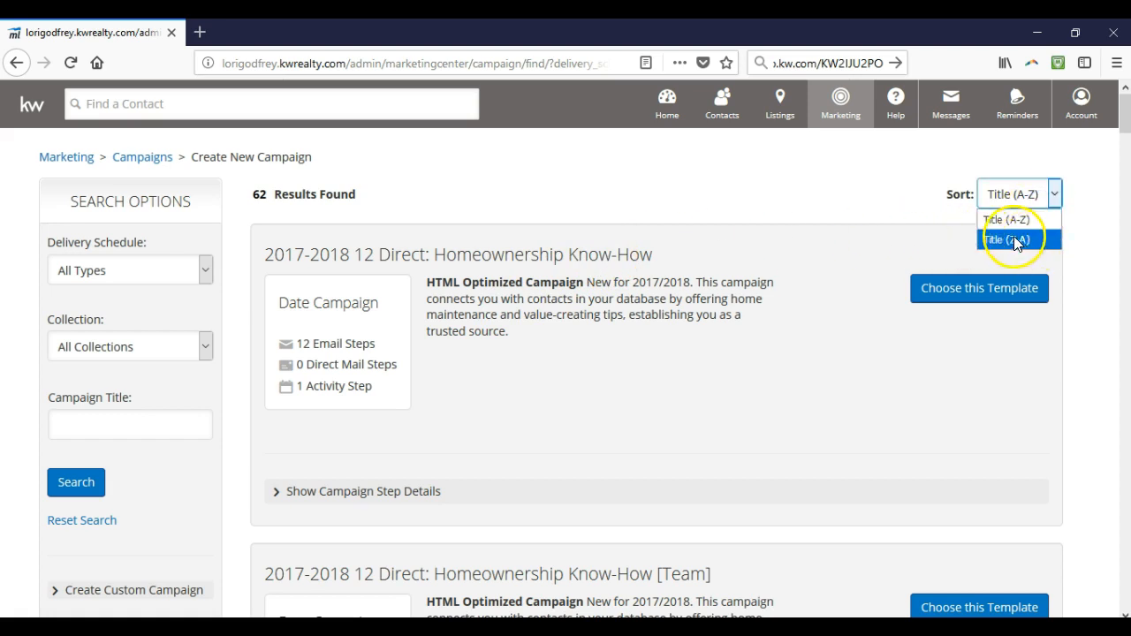
right_click(846, 216)
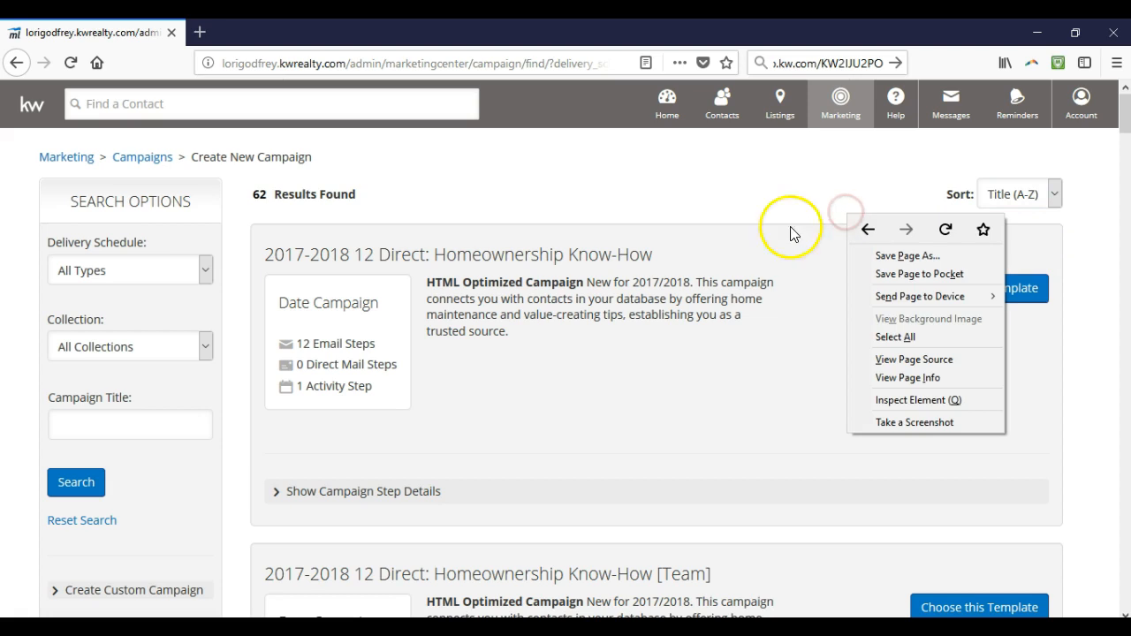
click(174, 274)
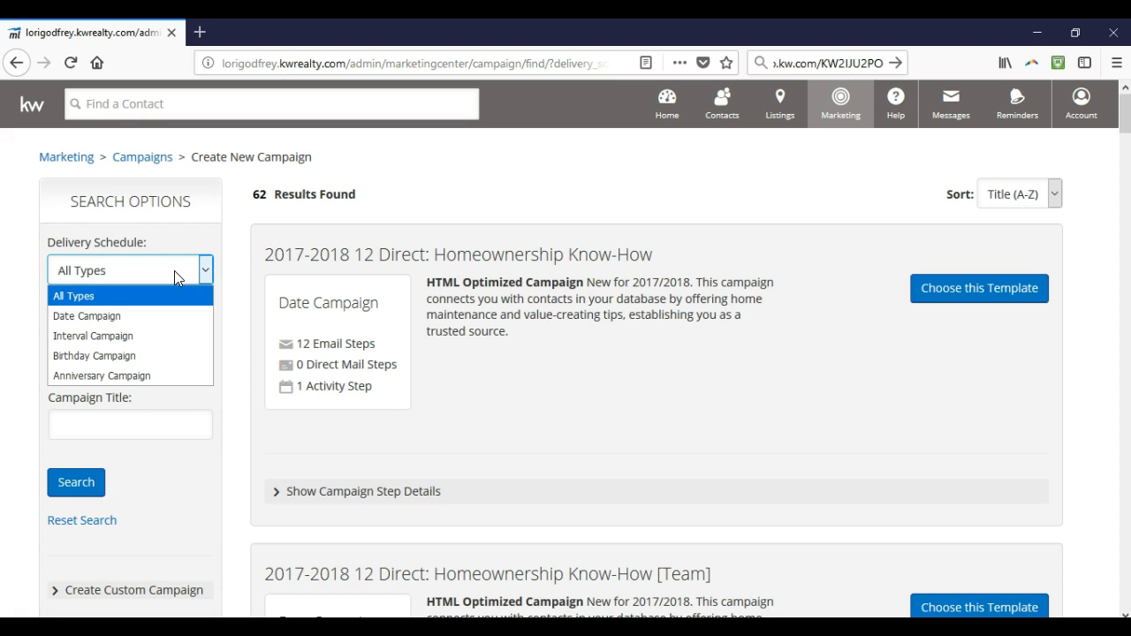
click(251, 305)
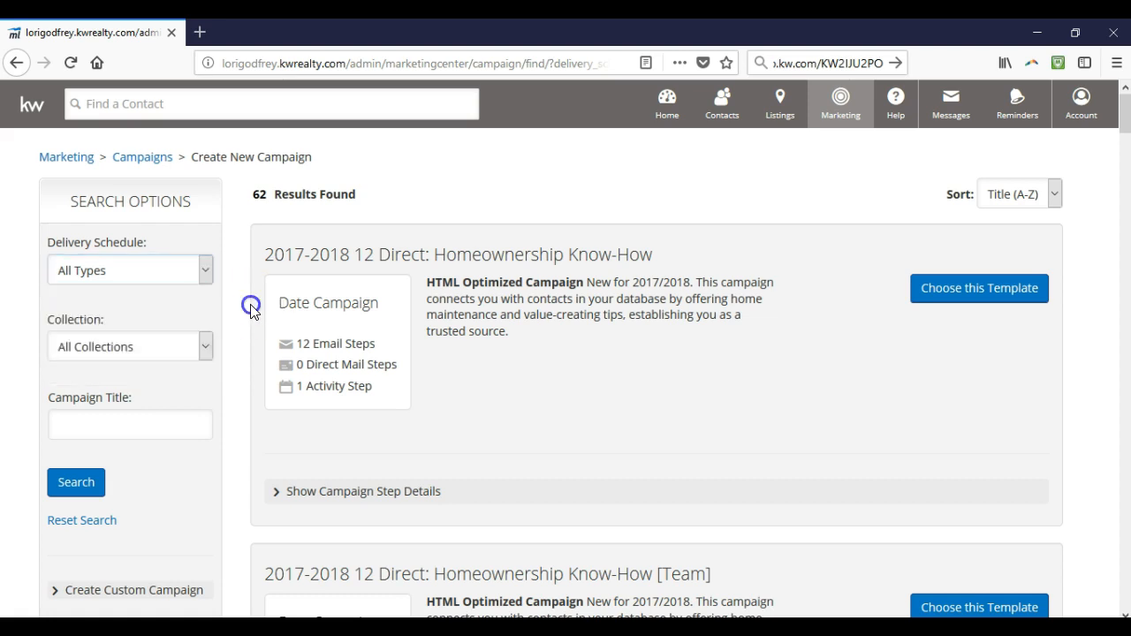
click(144, 358)
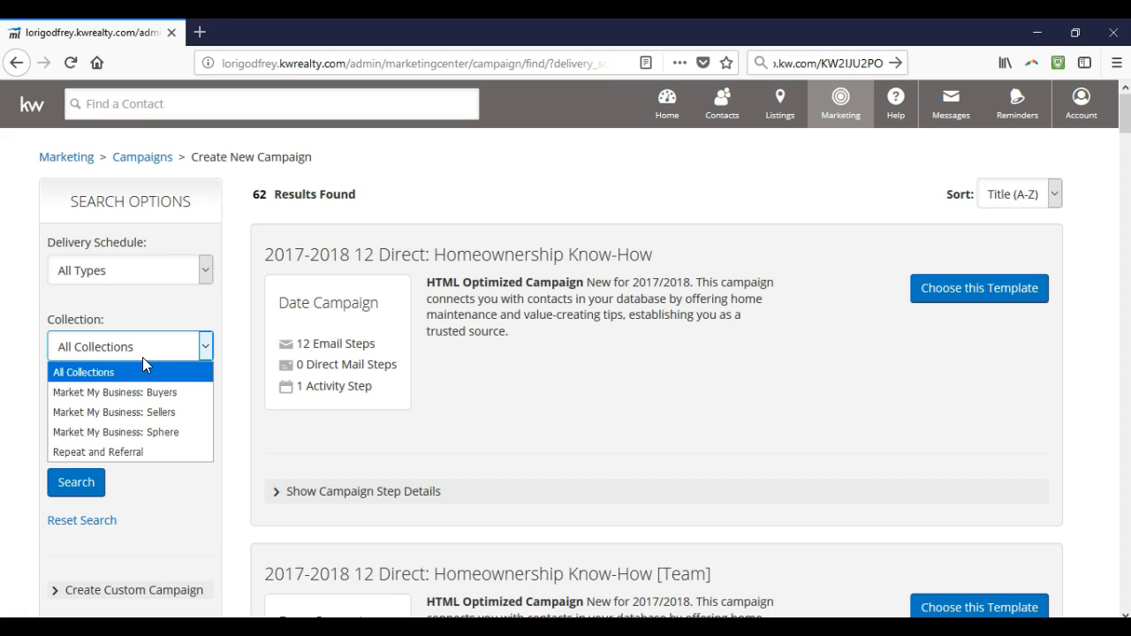
click(142, 356)
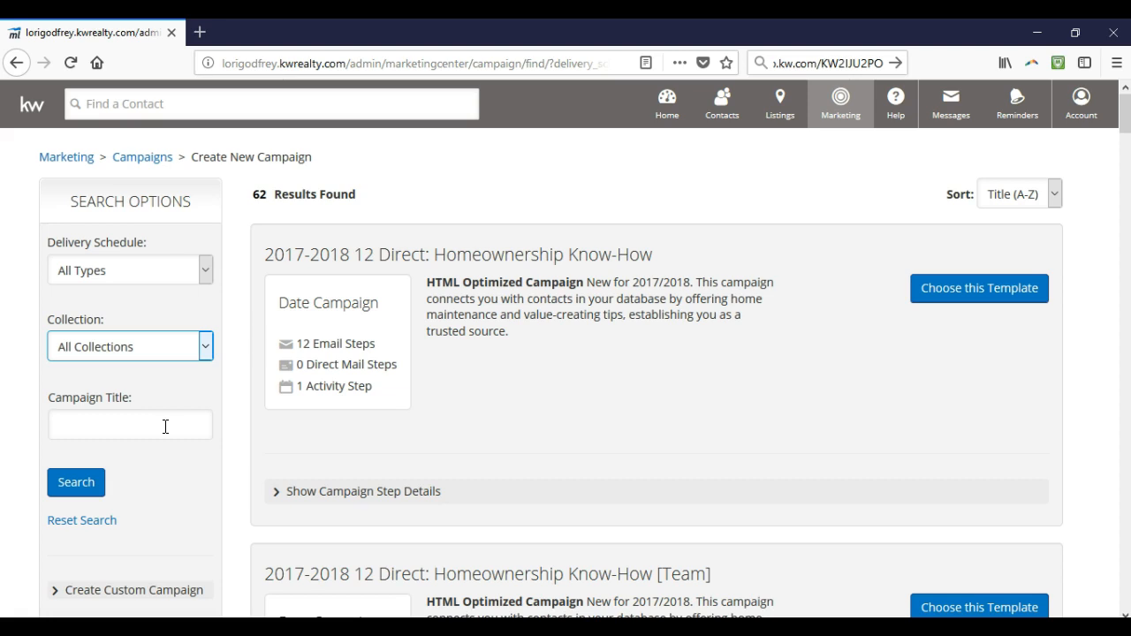
Expand the Create Custom Campaign options below the template search and look at the custom campaign types
scroll(166, 415, down, 4)
click(120, 501)
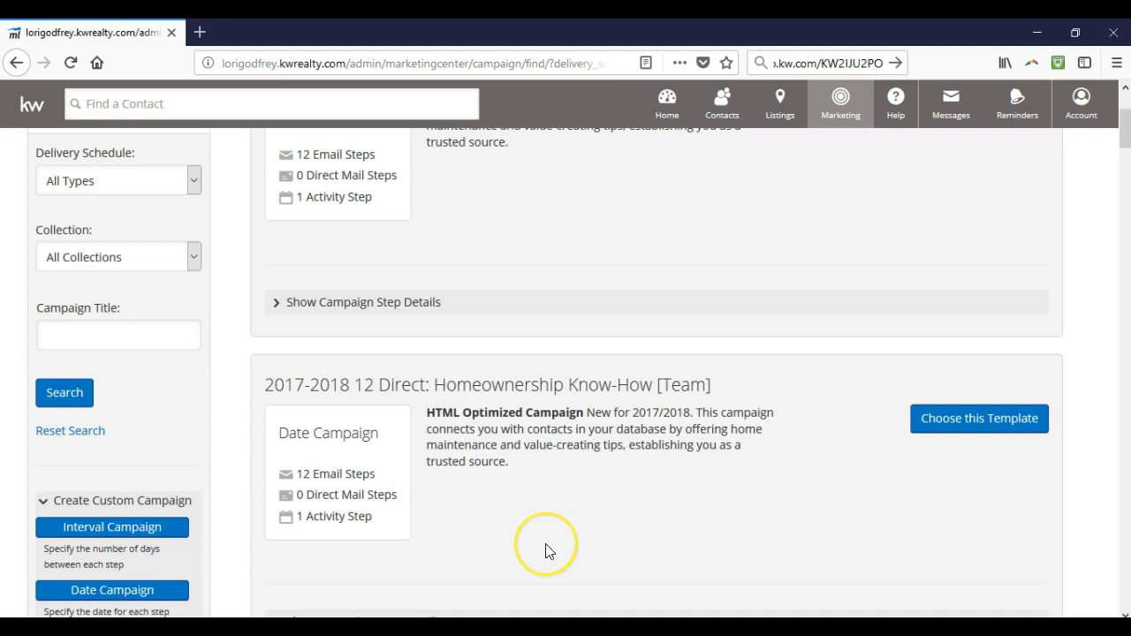
scroll(547, 546, up, 3)
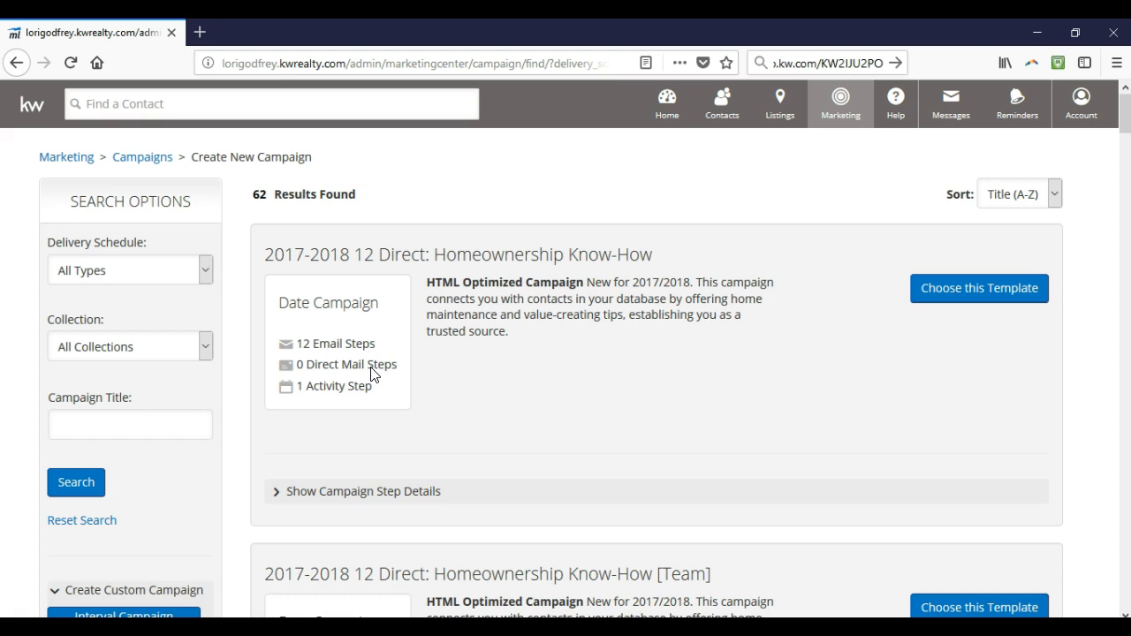
click(371, 493)
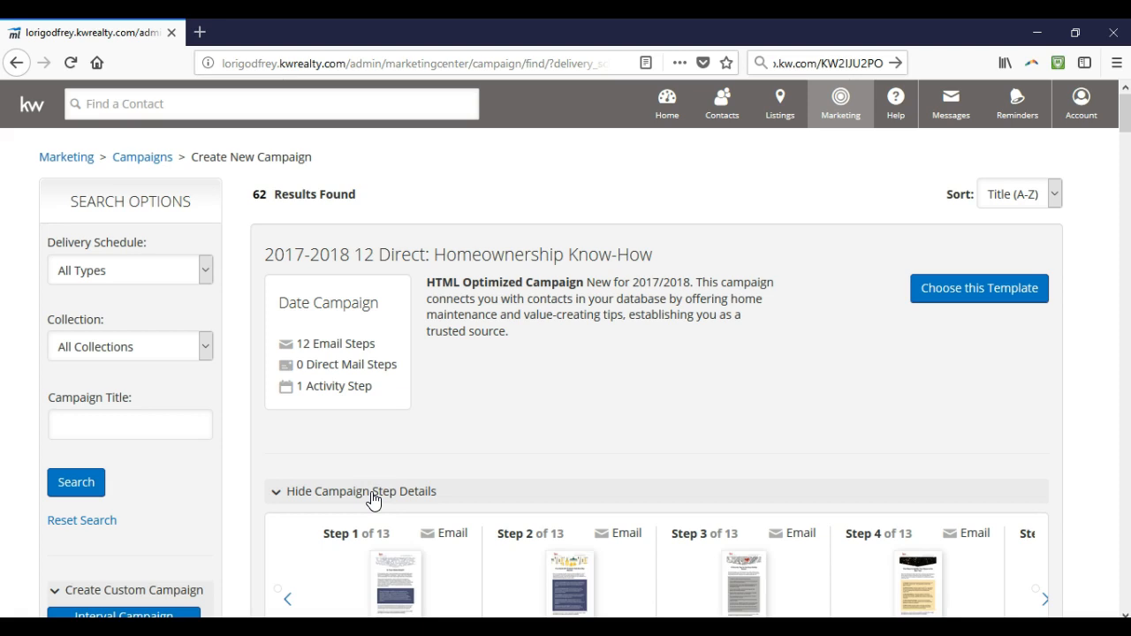
click(467, 209)
scroll(469, 212, down, 2)
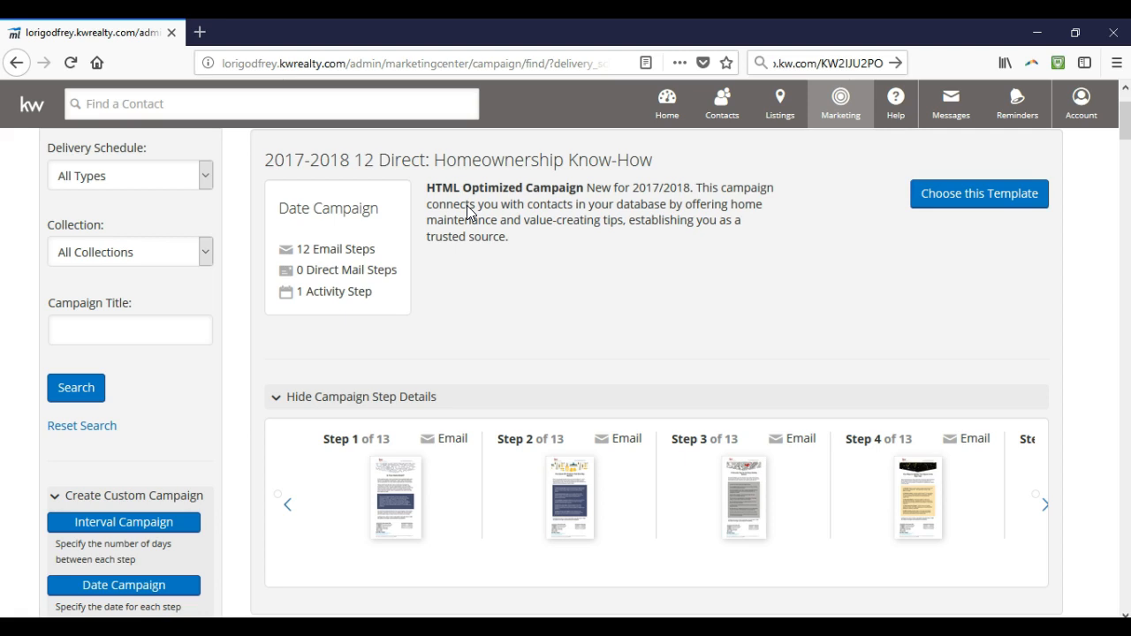
click(972, 210)
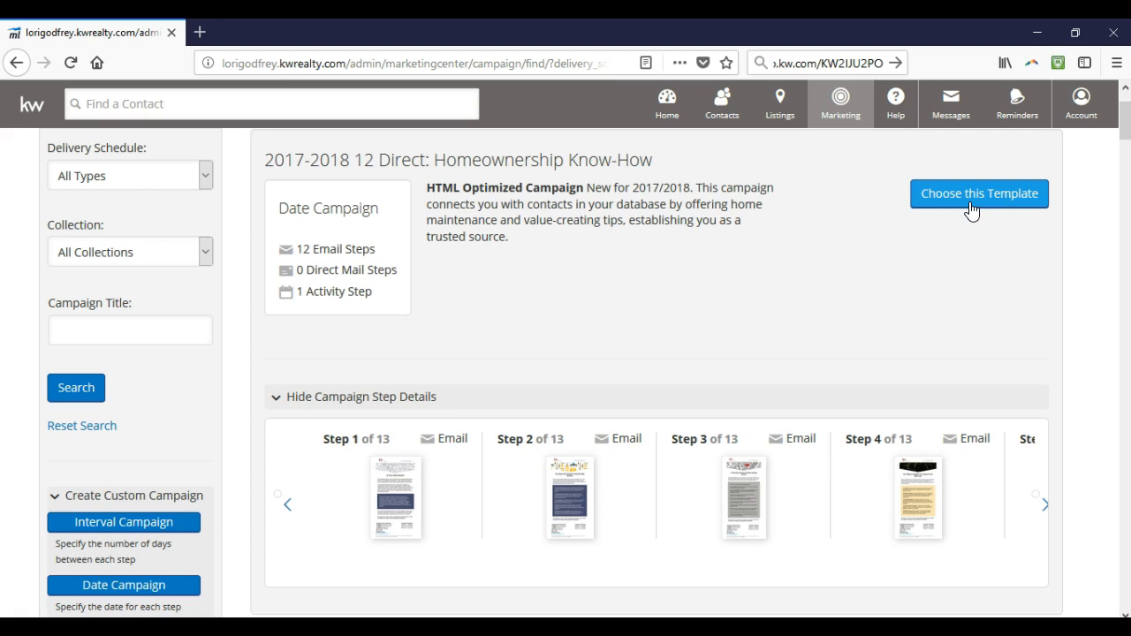
click(971, 209)
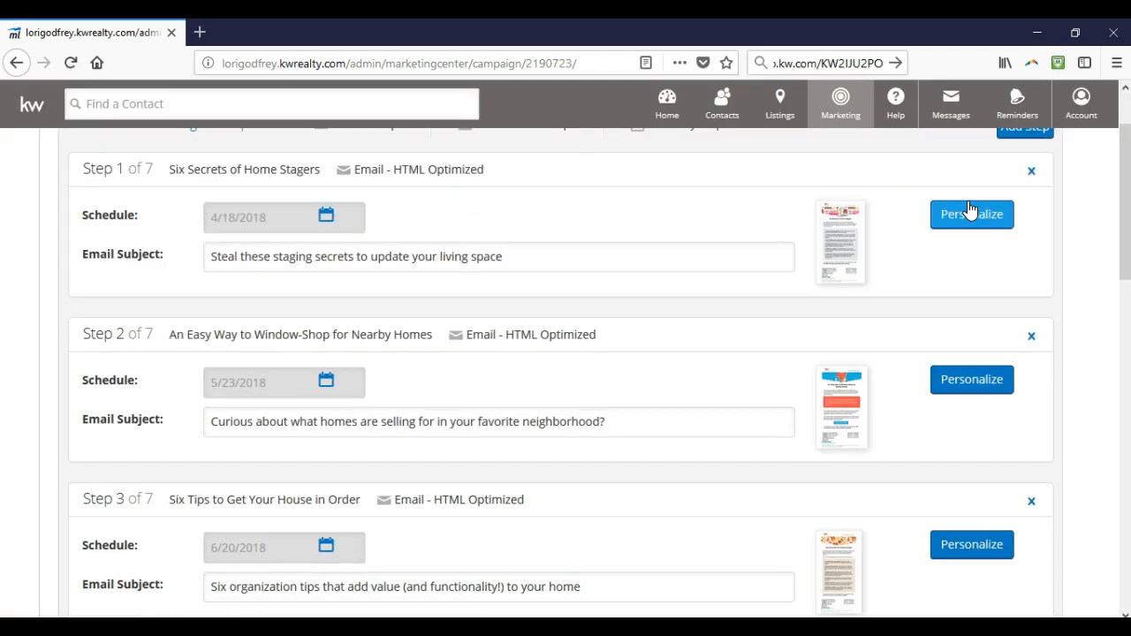
click(971, 209)
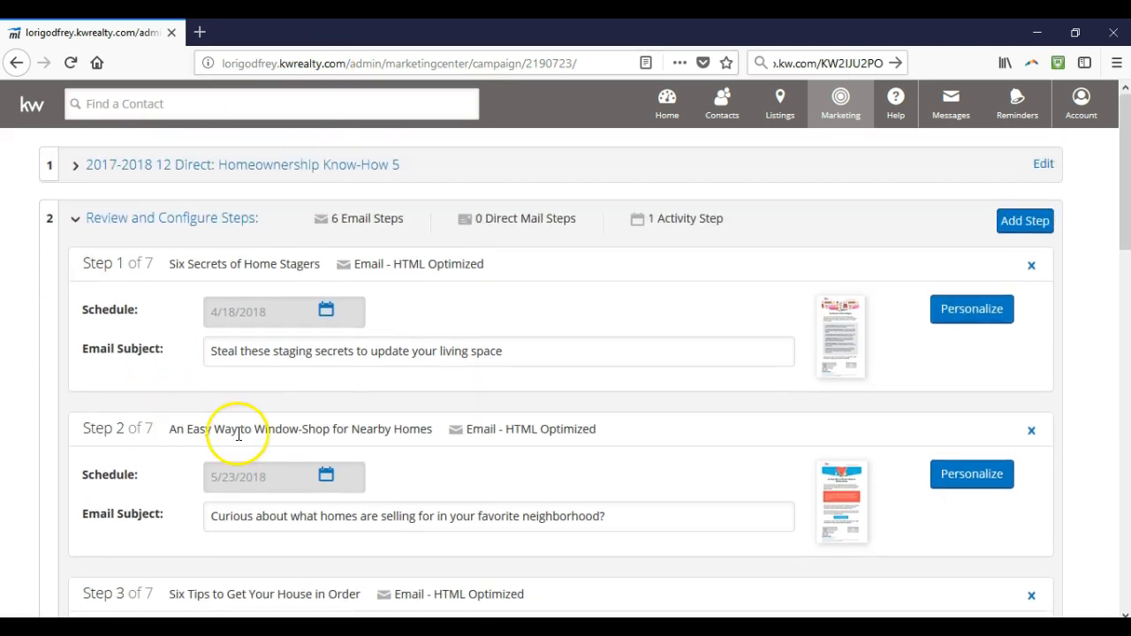
click(199, 221)
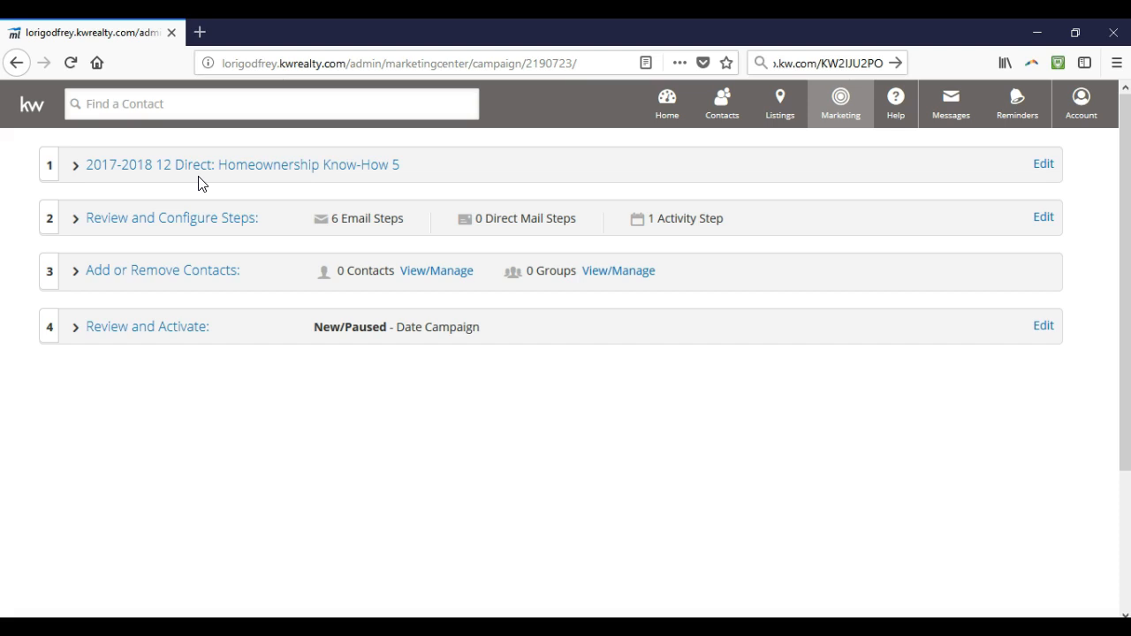
click(198, 221)
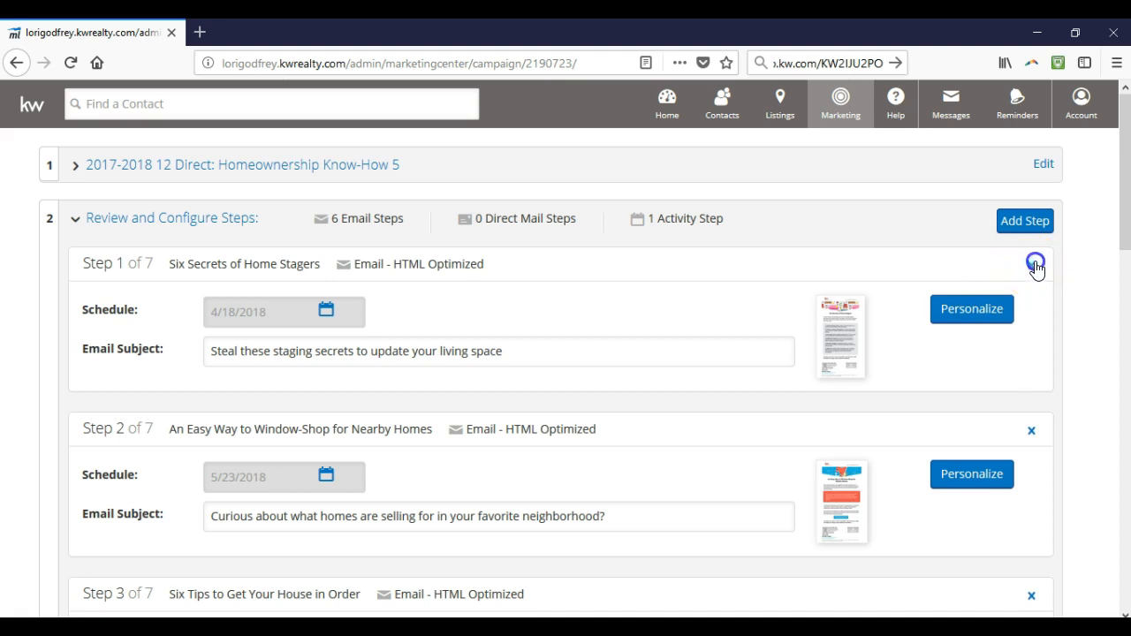
Check which types of step can be added to the campaign, and cancel without adding one
click(1031, 223)
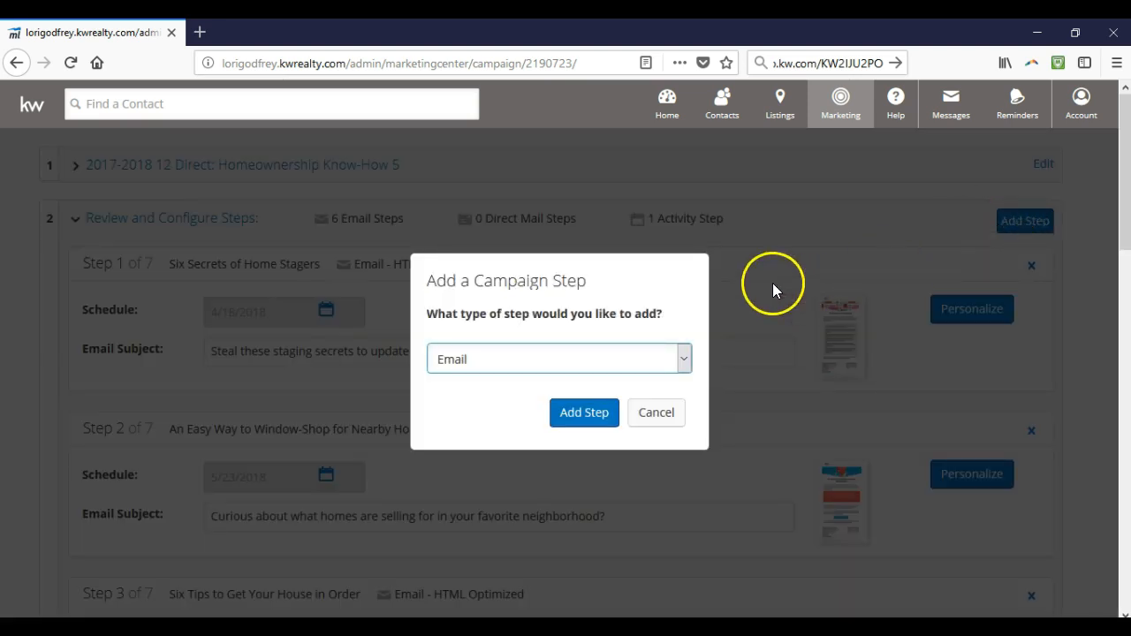
click(655, 361)
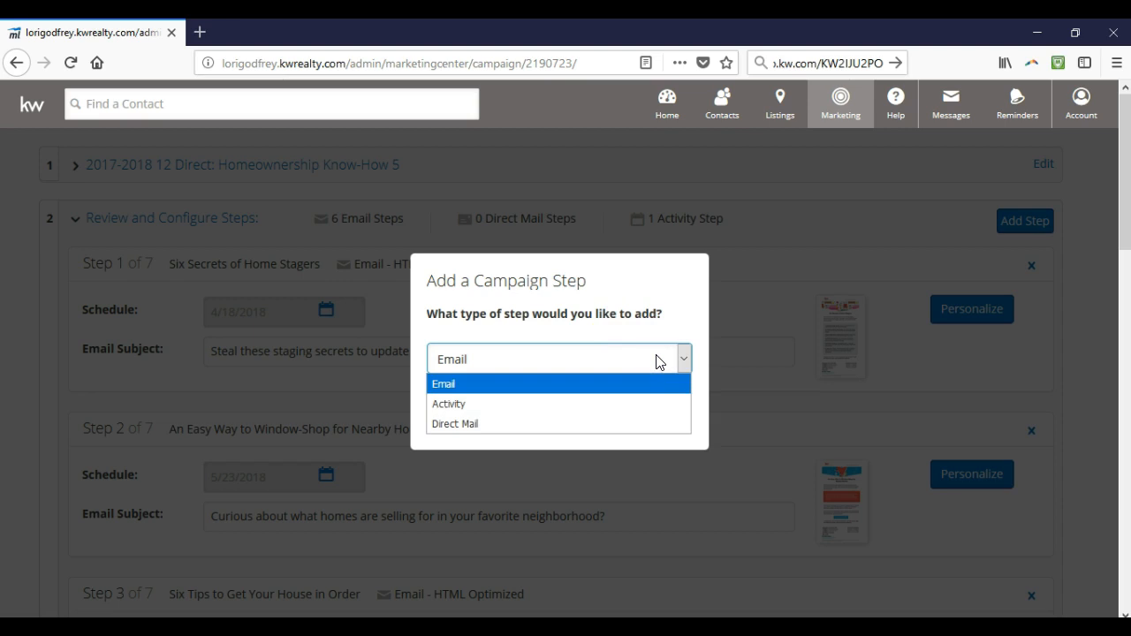
click(630, 305)
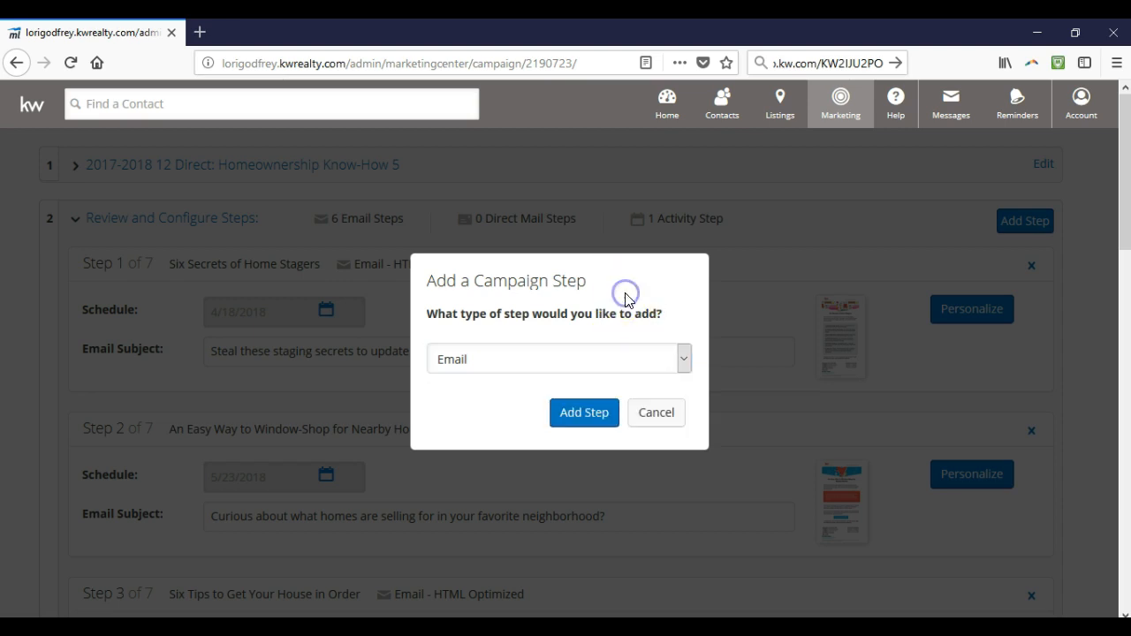
click(654, 413)
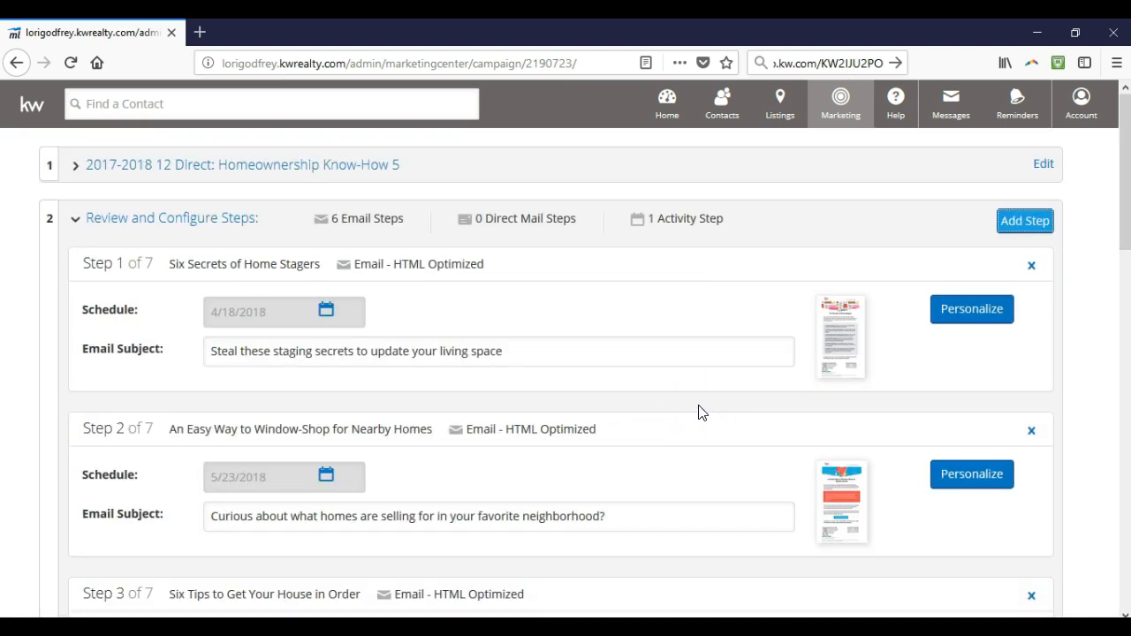
Review the campaign's email steps and final activity step, and save the step configuration
scroll(698, 412, down, 10)
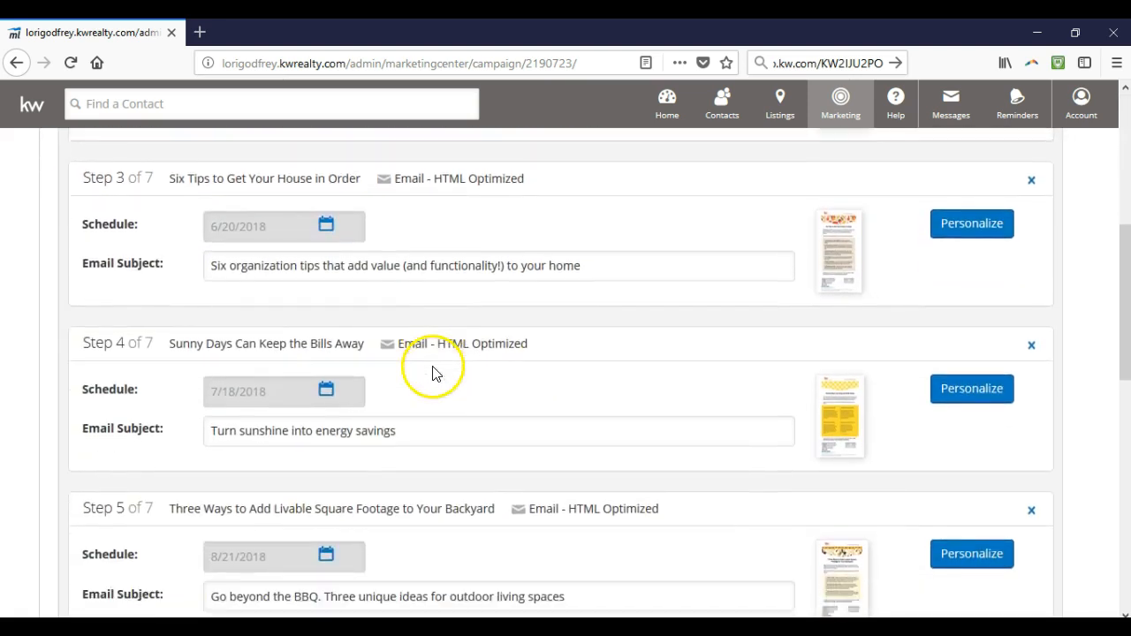
scroll(422, 386, down, 7)
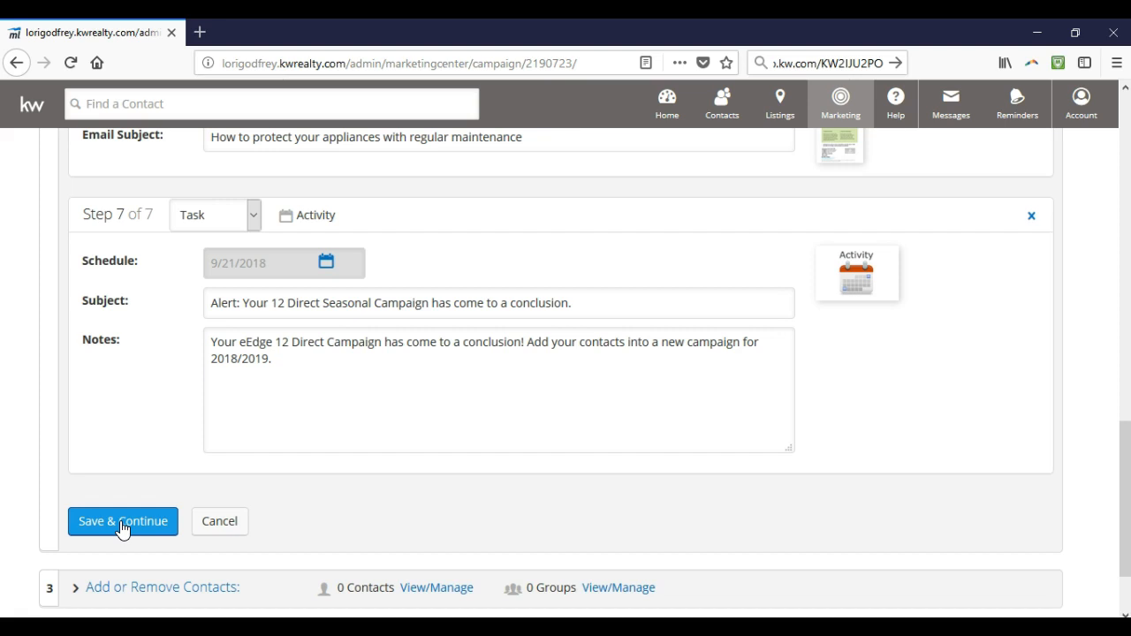
click(122, 523)
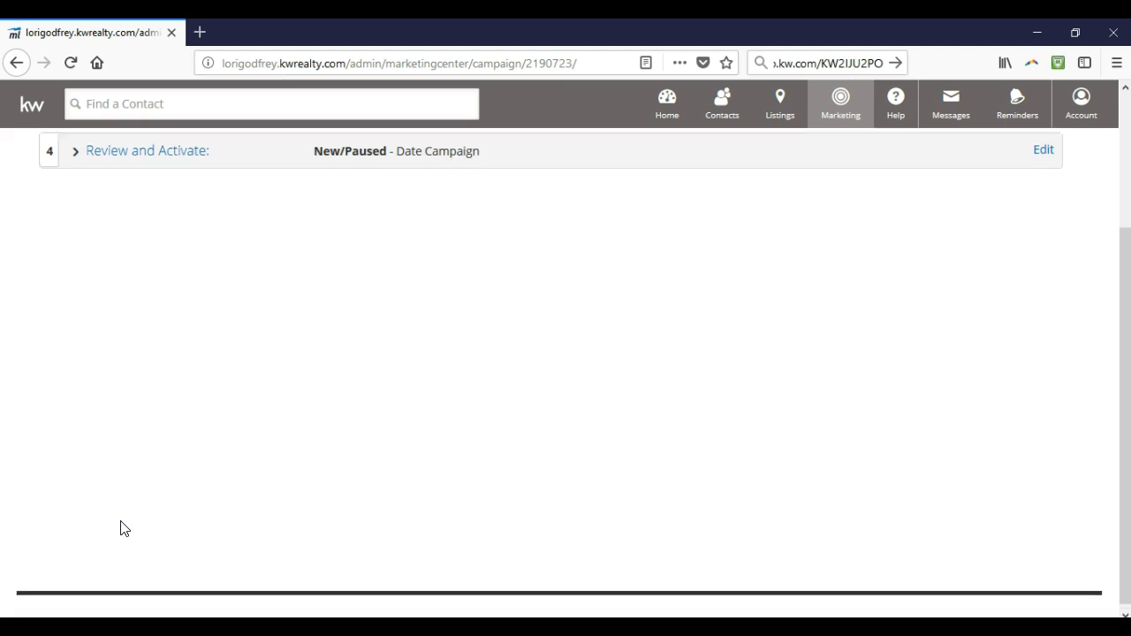
scroll(120, 528, up, 3)
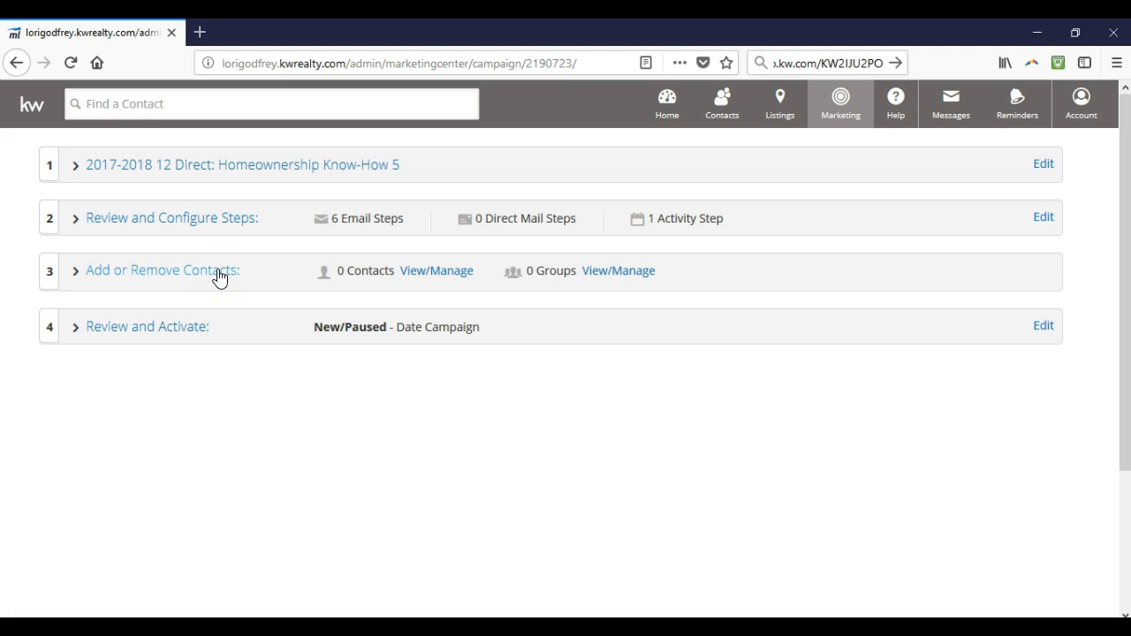
Open the campaign's contact management, look over its groups and individual contacts, and check which status filters are available
click(223, 271)
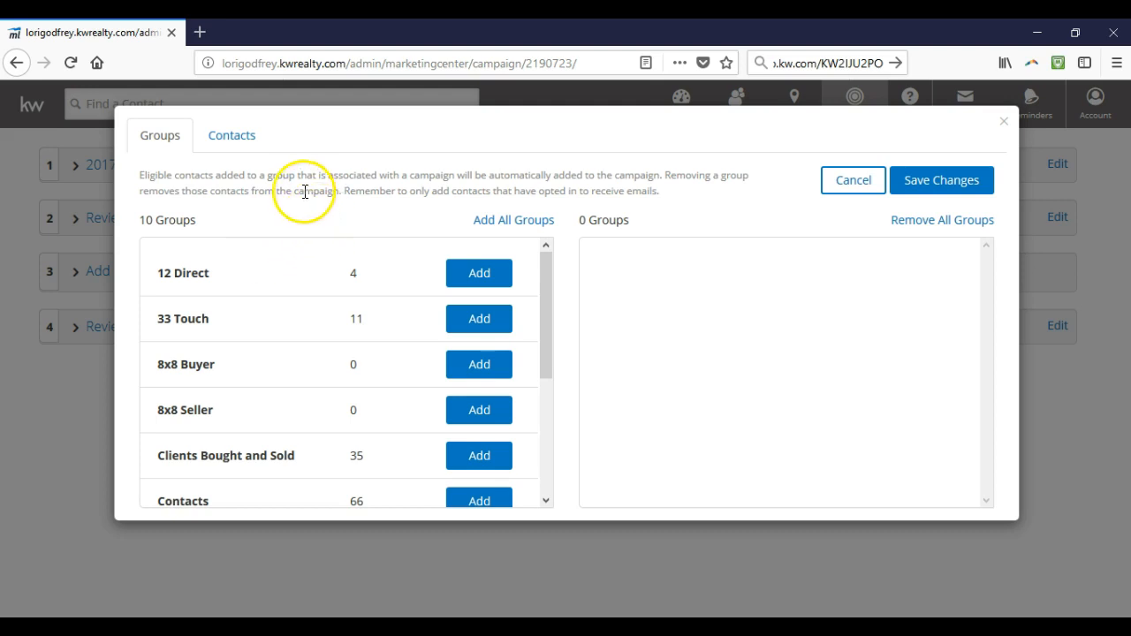
click(250, 144)
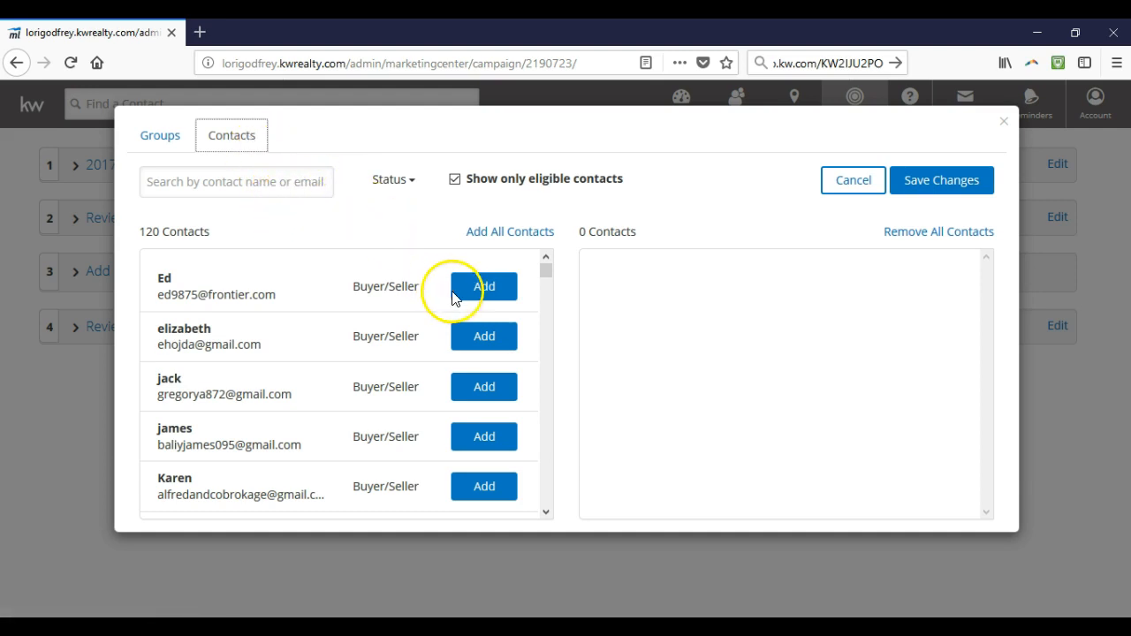
click(400, 196)
click(402, 198)
click(399, 190)
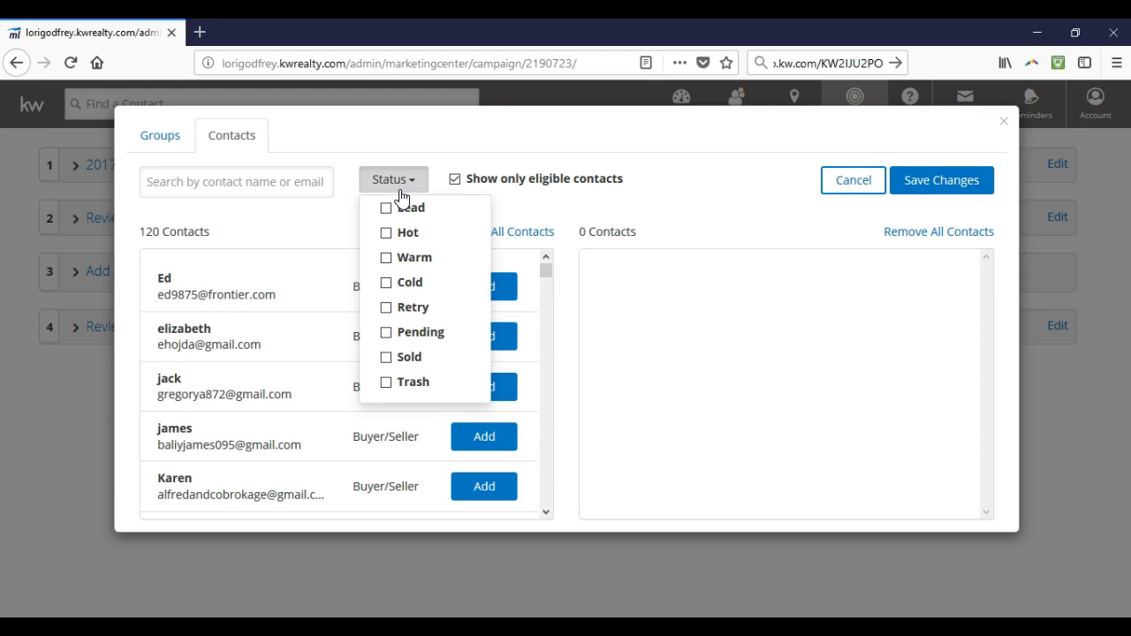
click(429, 145)
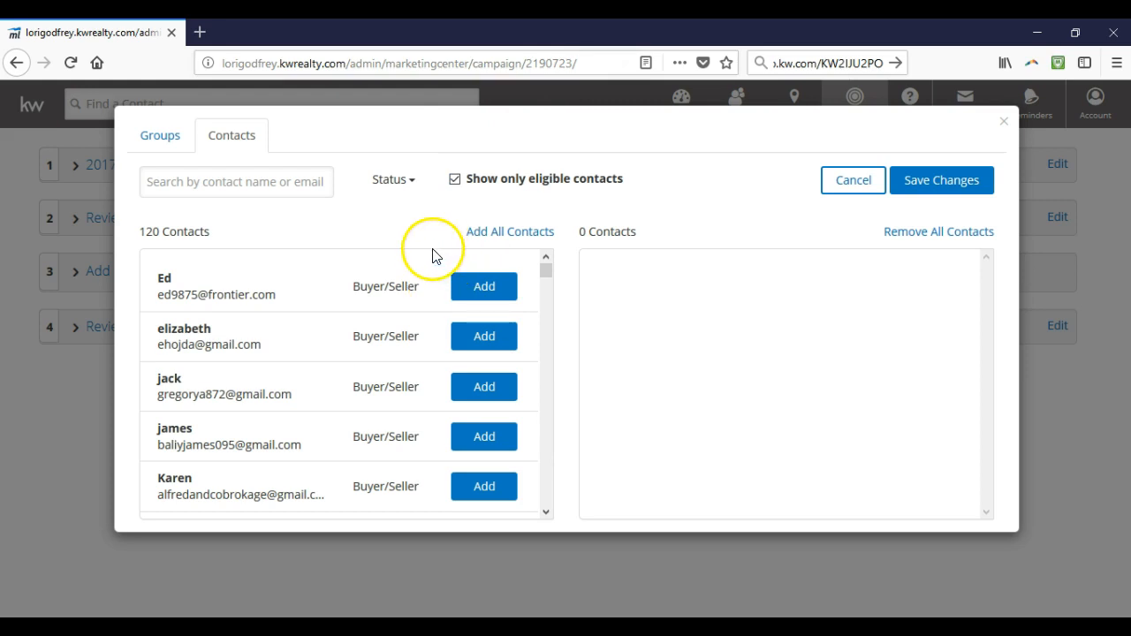
Add twelve individual contacts from the eligible contact list to the campaign one after another
click(480, 291)
click(481, 334)
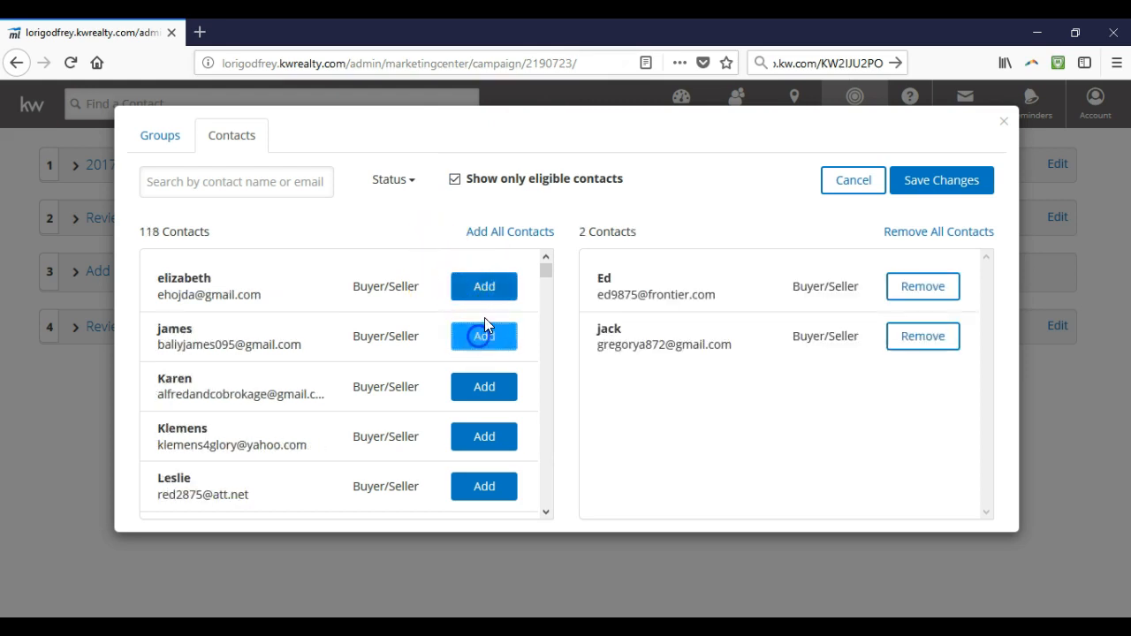
click(486, 288)
double_click(486, 287)
double_click(486, 287)
click(486, 287)
double_click(486, 287)
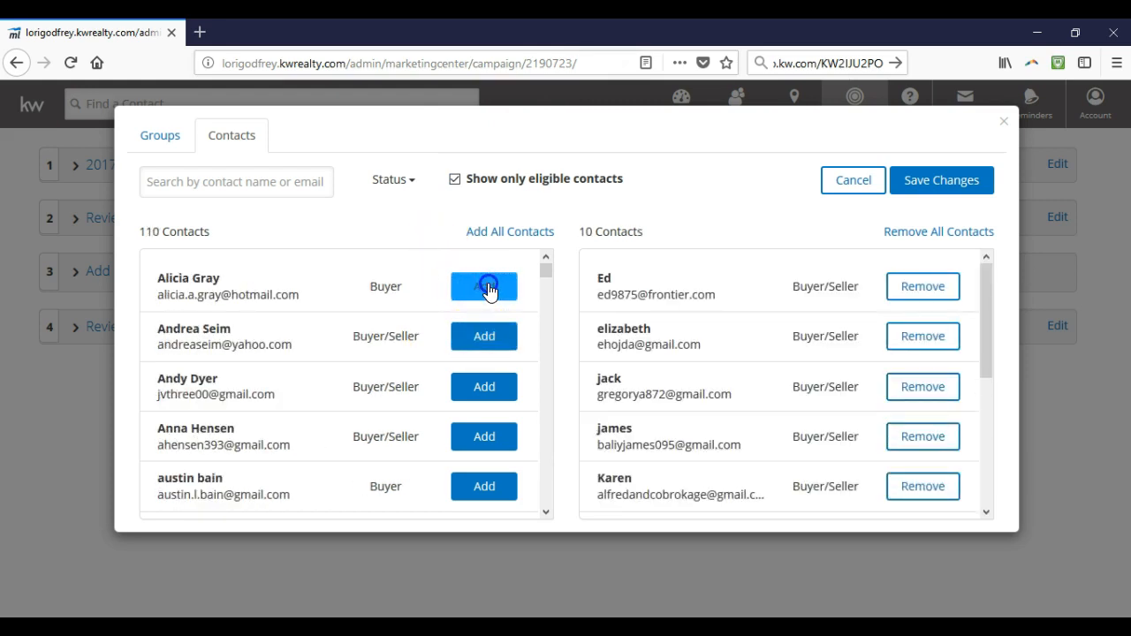
double_click(486, 287)
Filter the eligible contacts by the Lead status and add all the matching contacts to the campaign
click(411, 179)
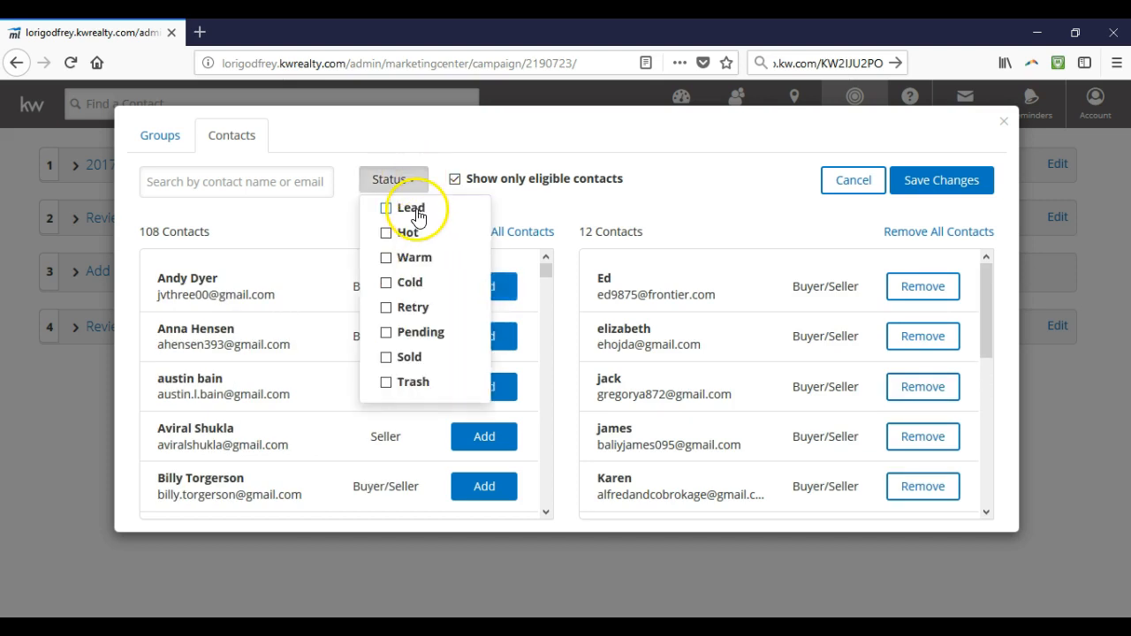
click(414, 212)
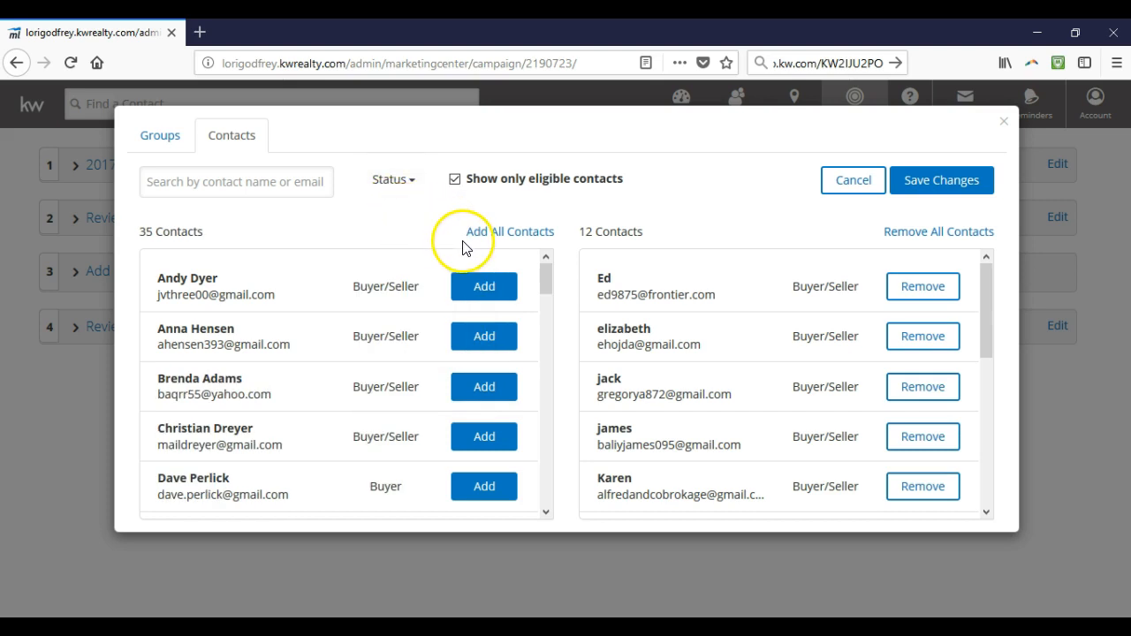
click(483, 233)
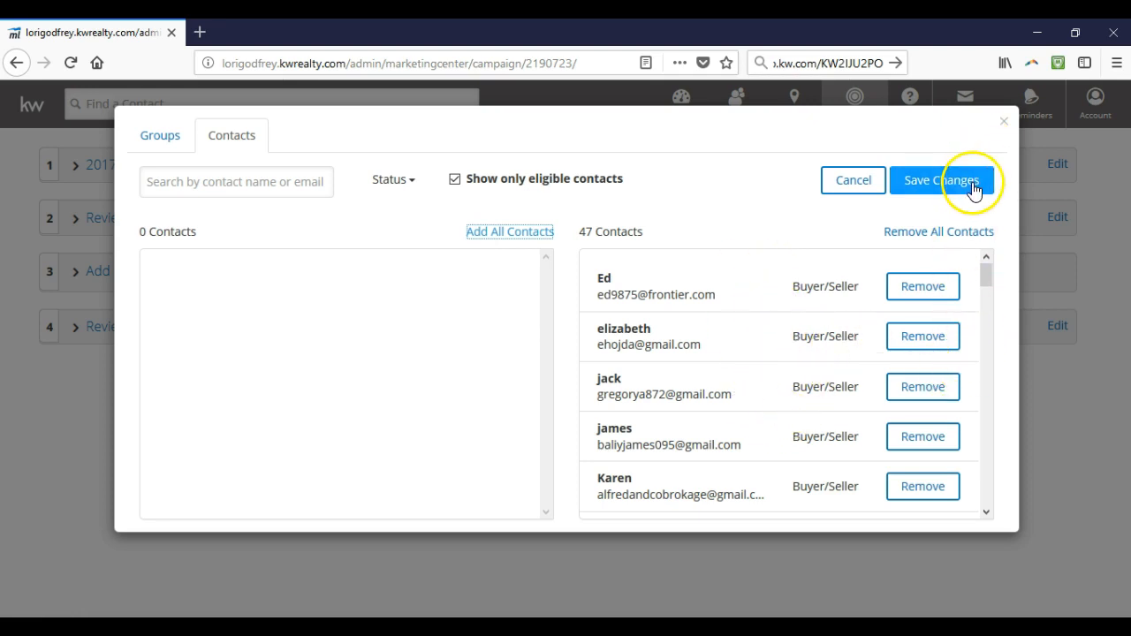
Remove all contacts from the campaign's selection and save the changes
click(959, 234)
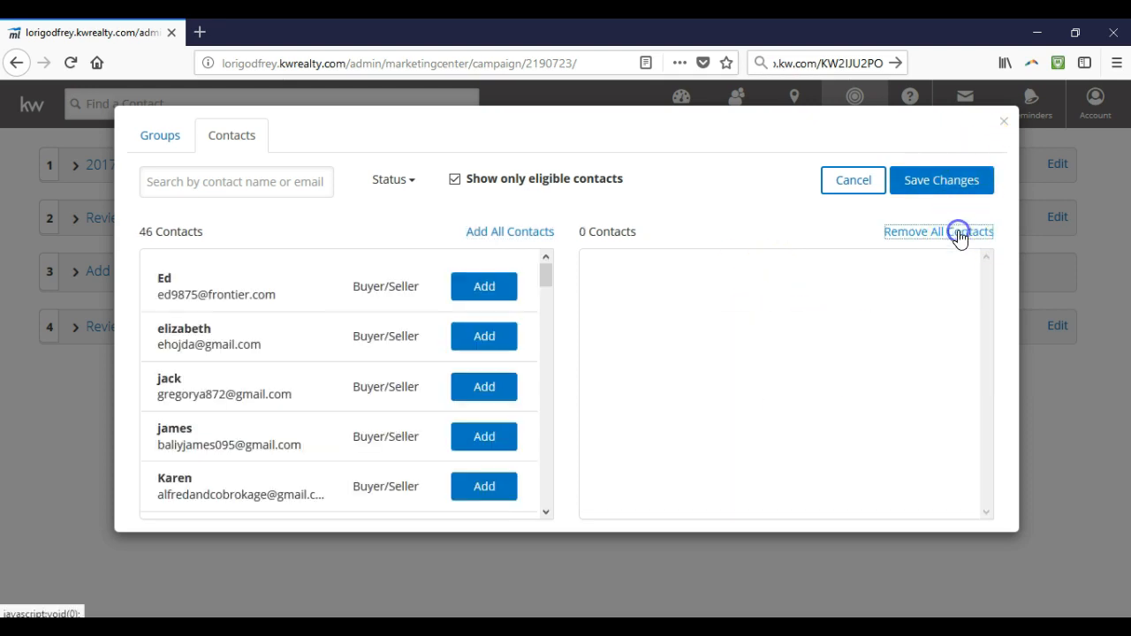
click(934, 185)
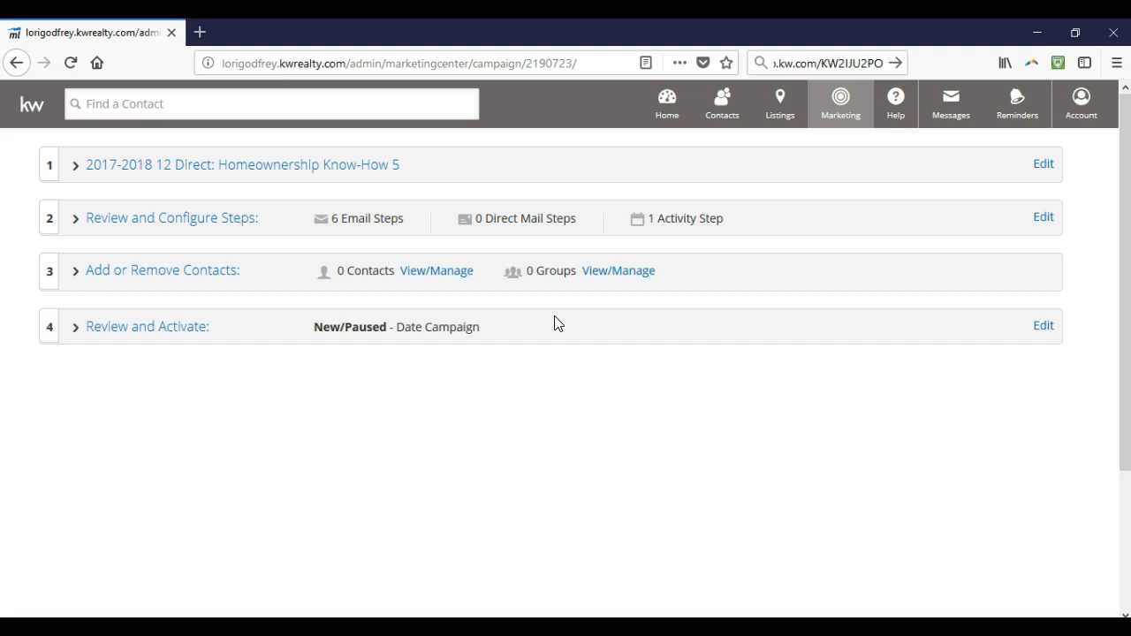
In the Review and Activate section, accept the email opt-in agreement and check which follow-up campaigns can be chosen
click(197, 327)
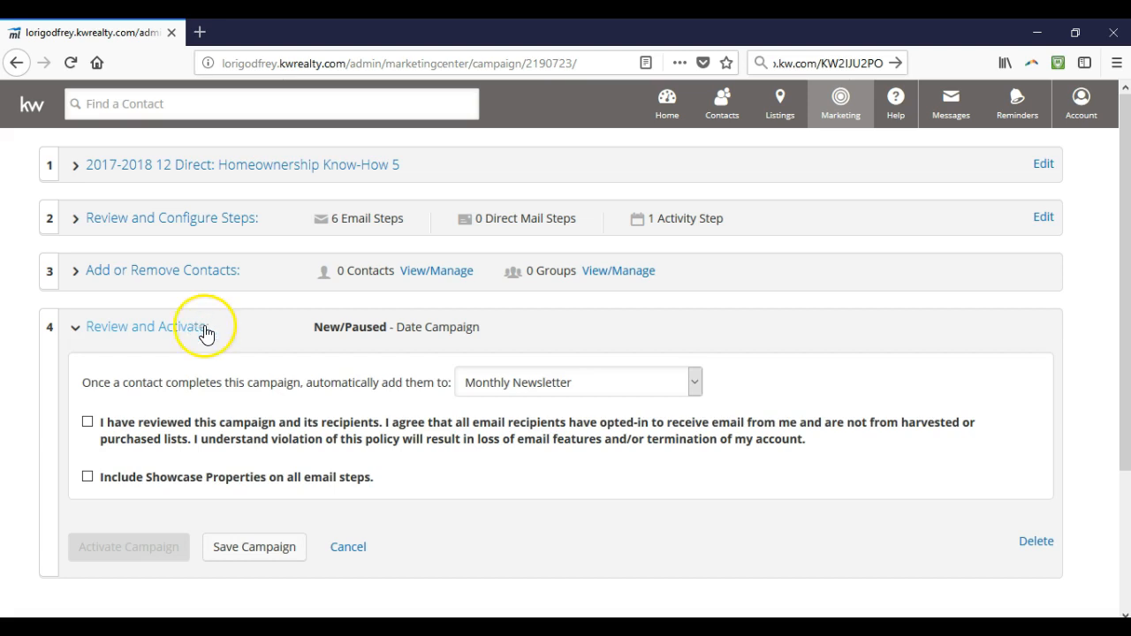
click(88, 422)
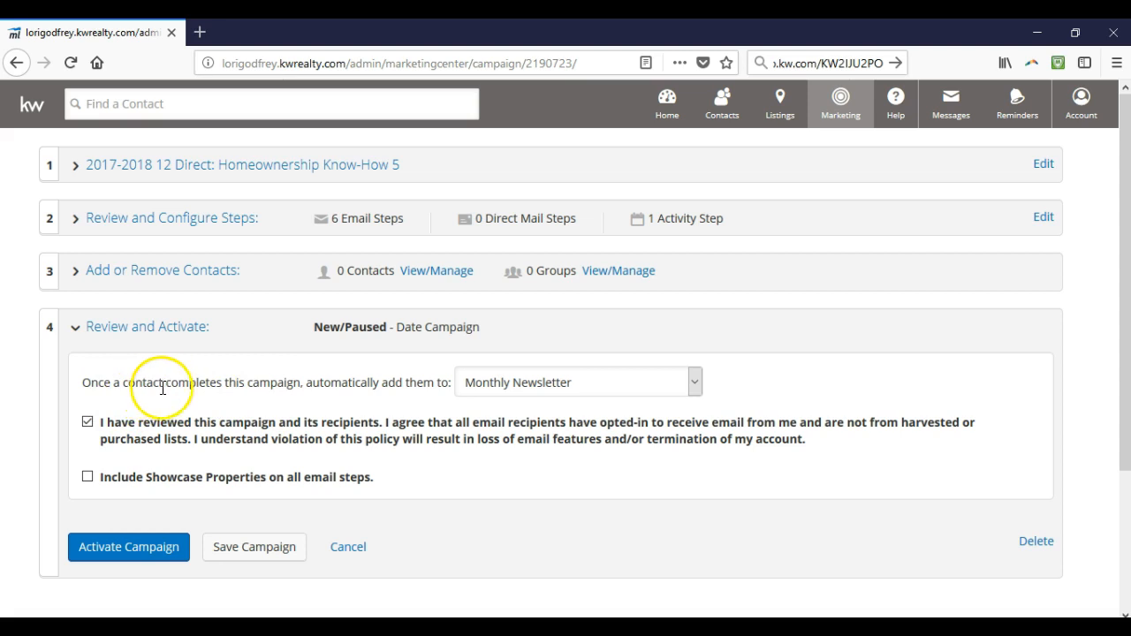
click(500, 383)
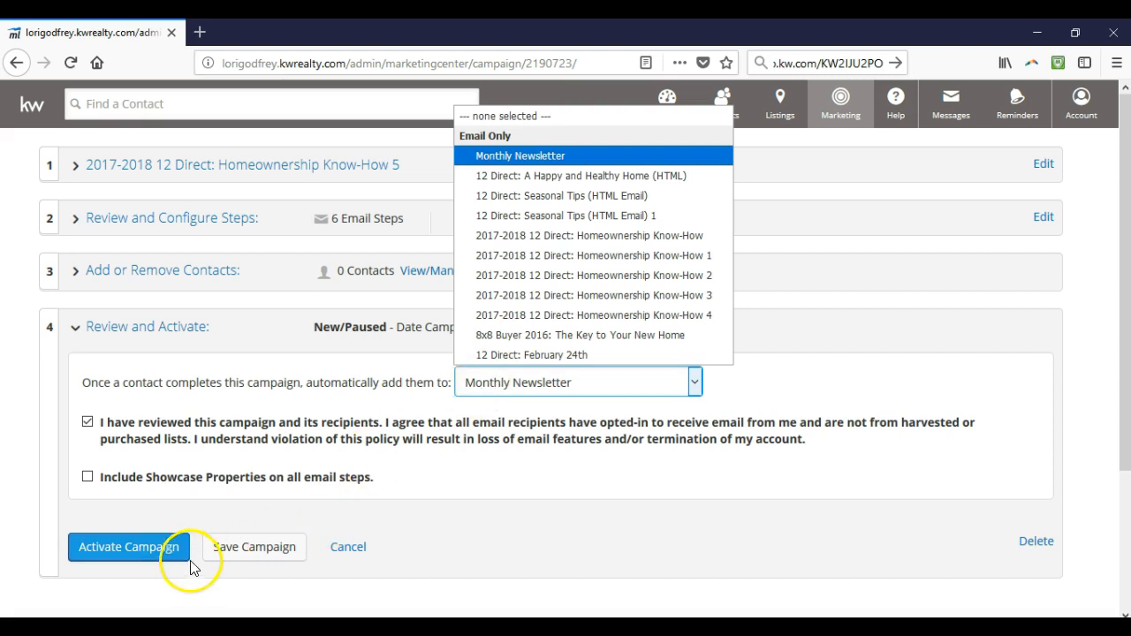
click(174, 535)
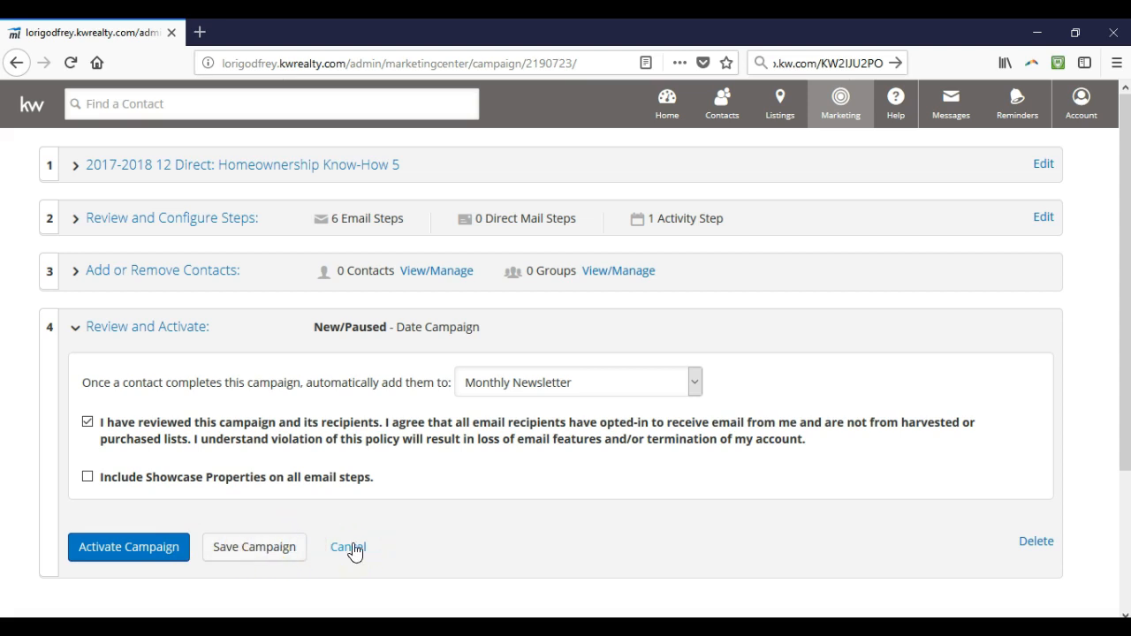
click(1034, 543)
click(574, 397)
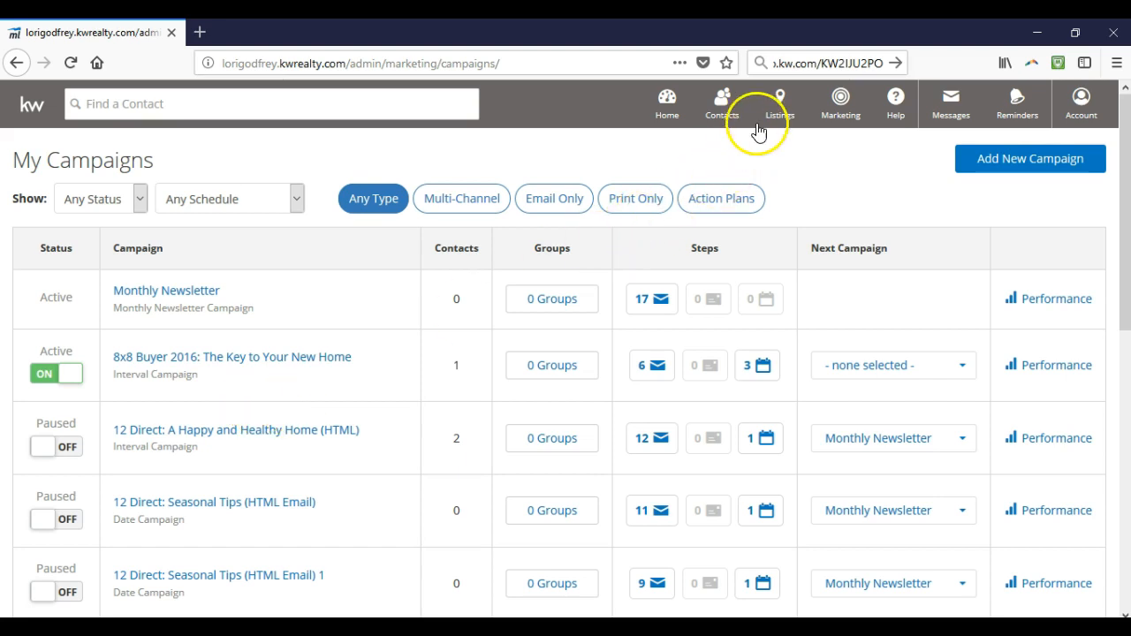
Go to the design management page and switch from the saved designs to the Design Library
click(828, 117)
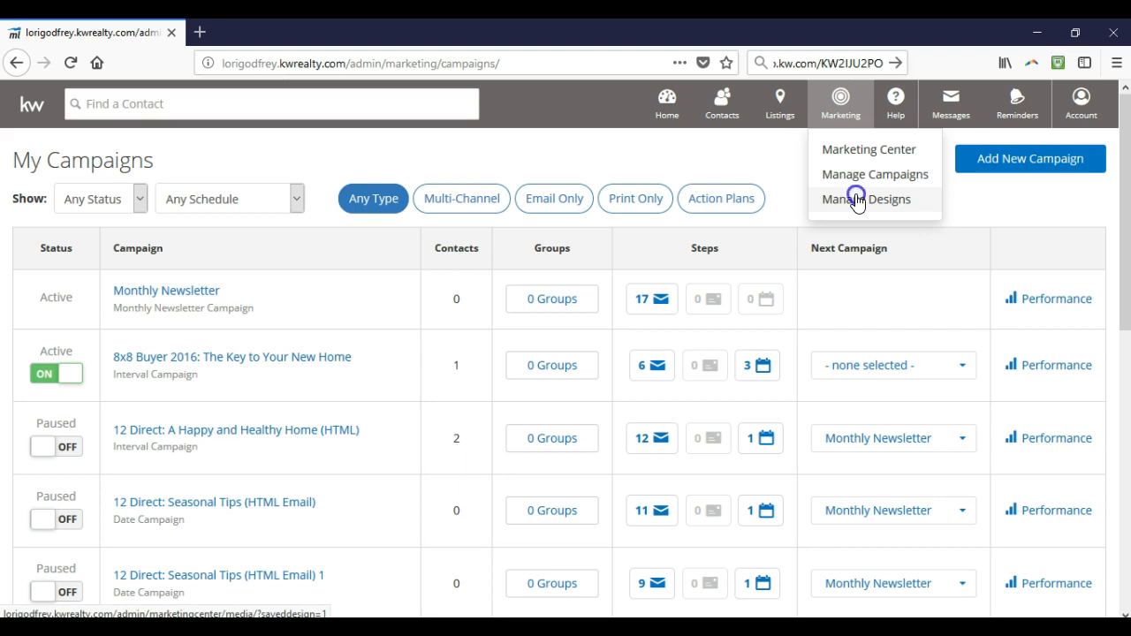
click(857, 199)
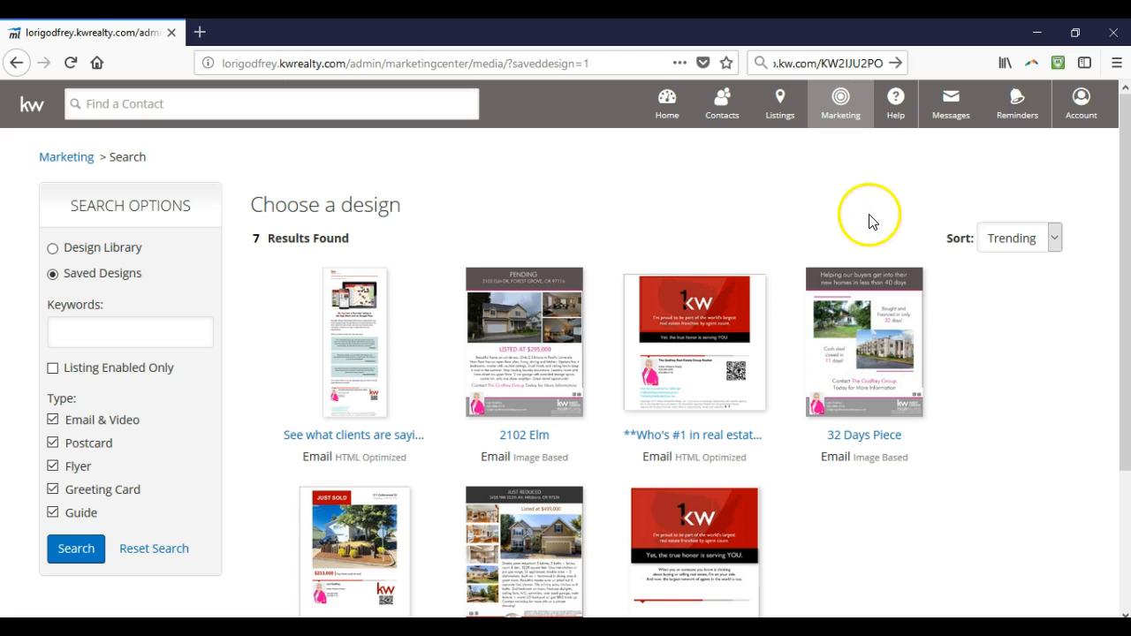
click(95, 256)
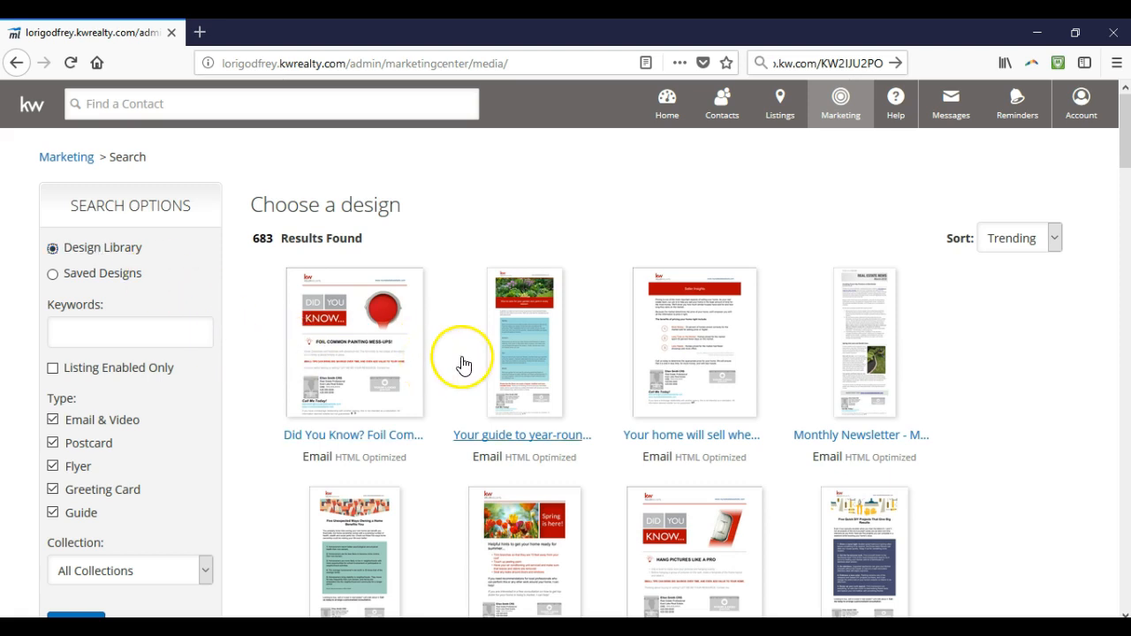
Check the sort orders and collection filters offered for the Design Library, leaving the search options as they are
click(1028, 239)
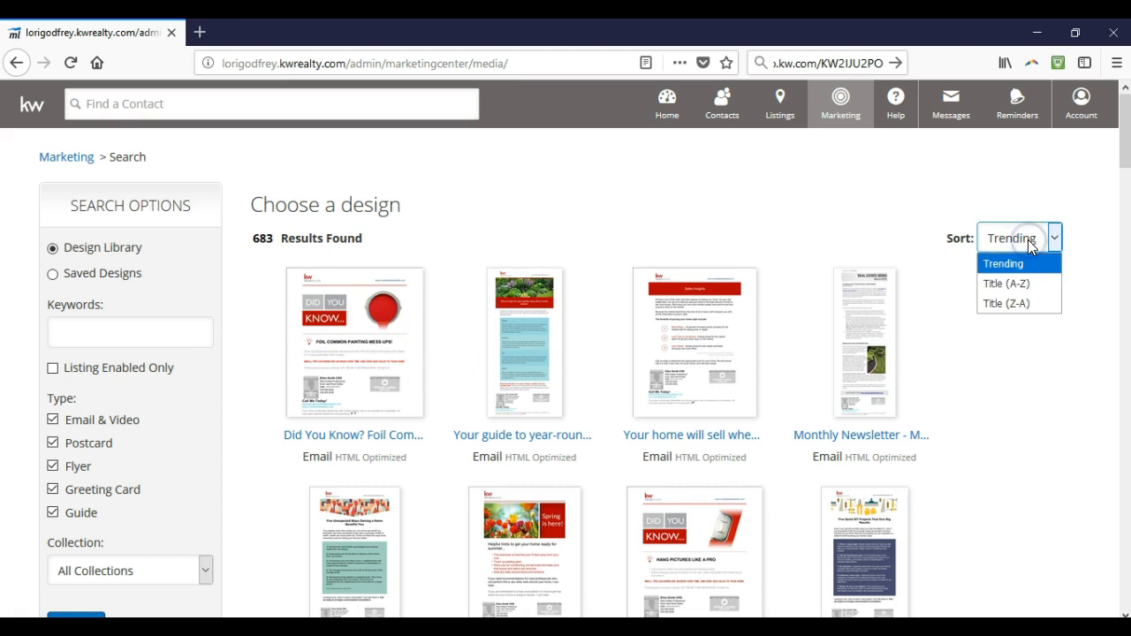
click(1028, 285)
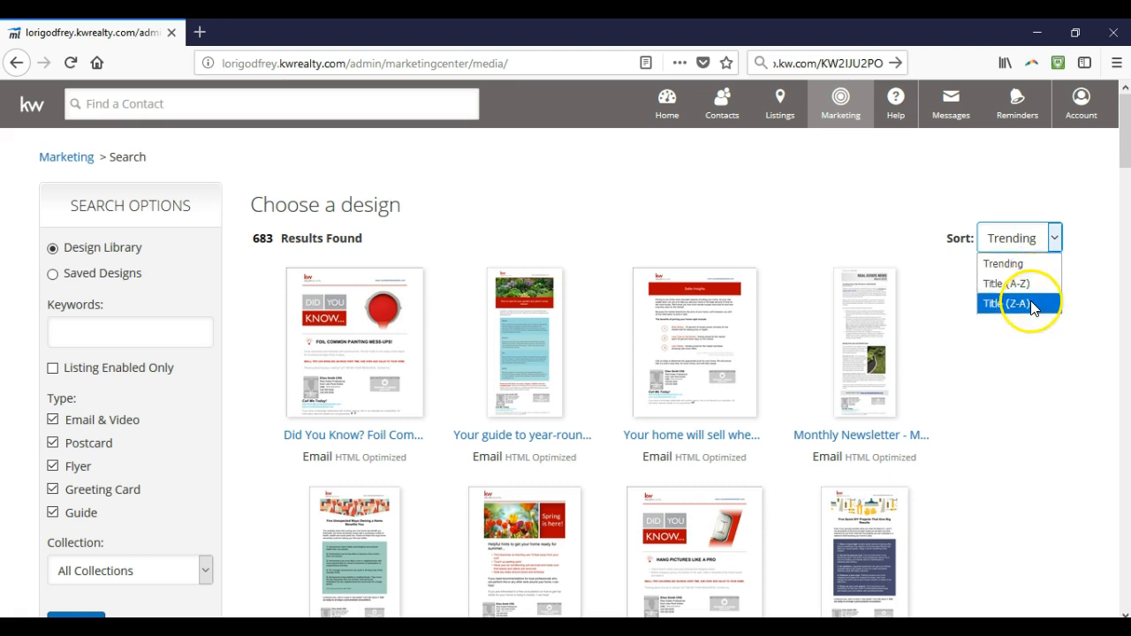
click(828, 210)
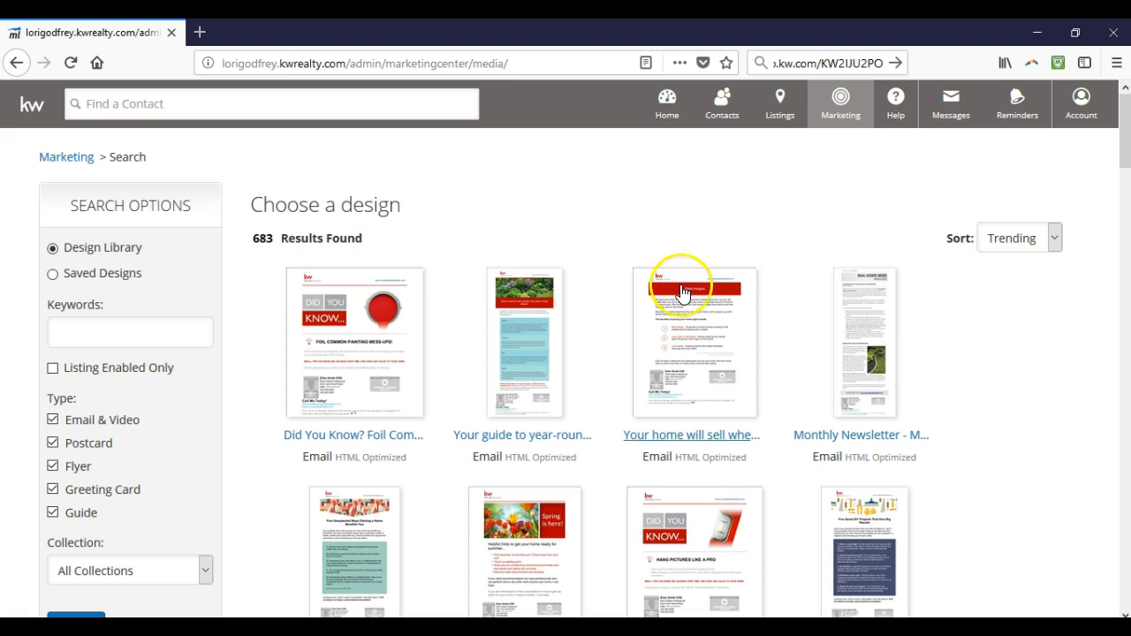
click(176, 333)
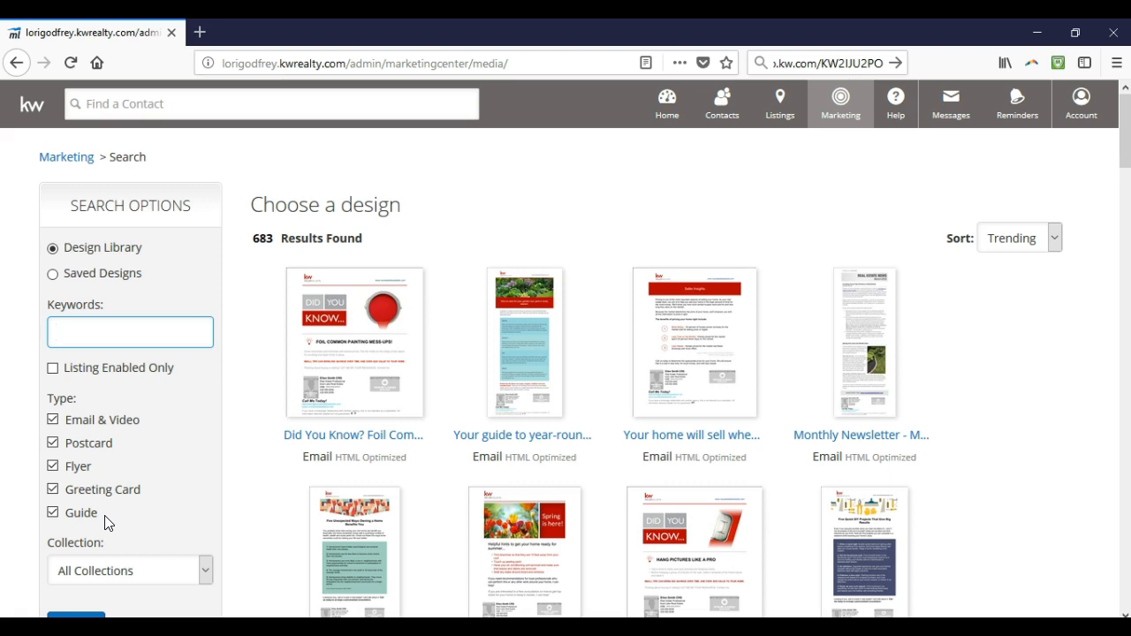
scroll(148, 486, down, 1)
click(149, 478)
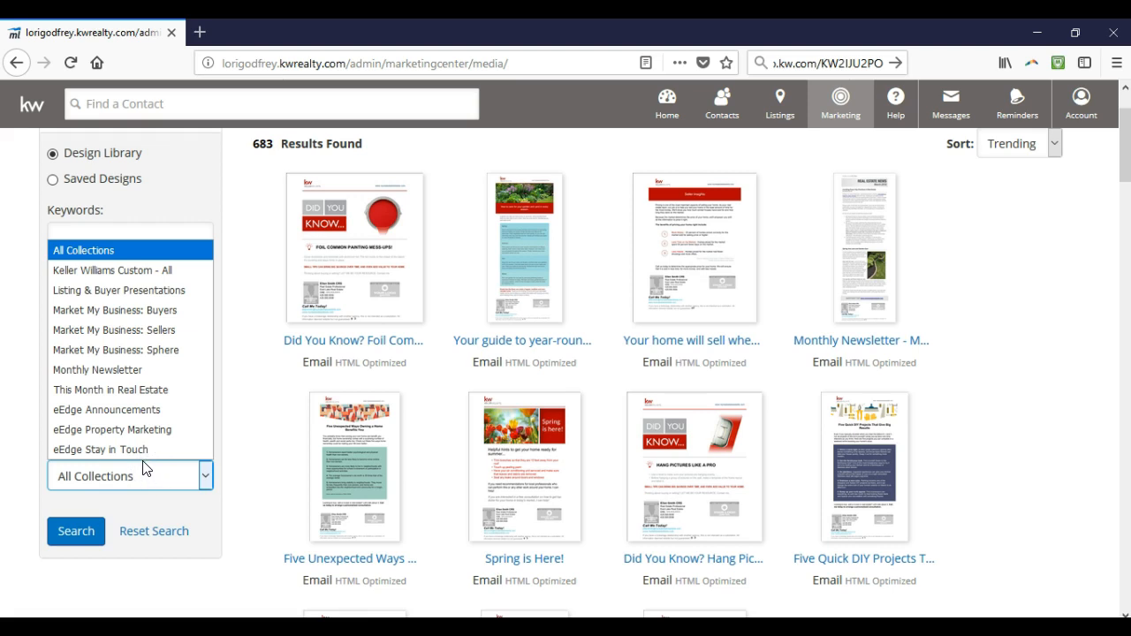
click(244, 442)
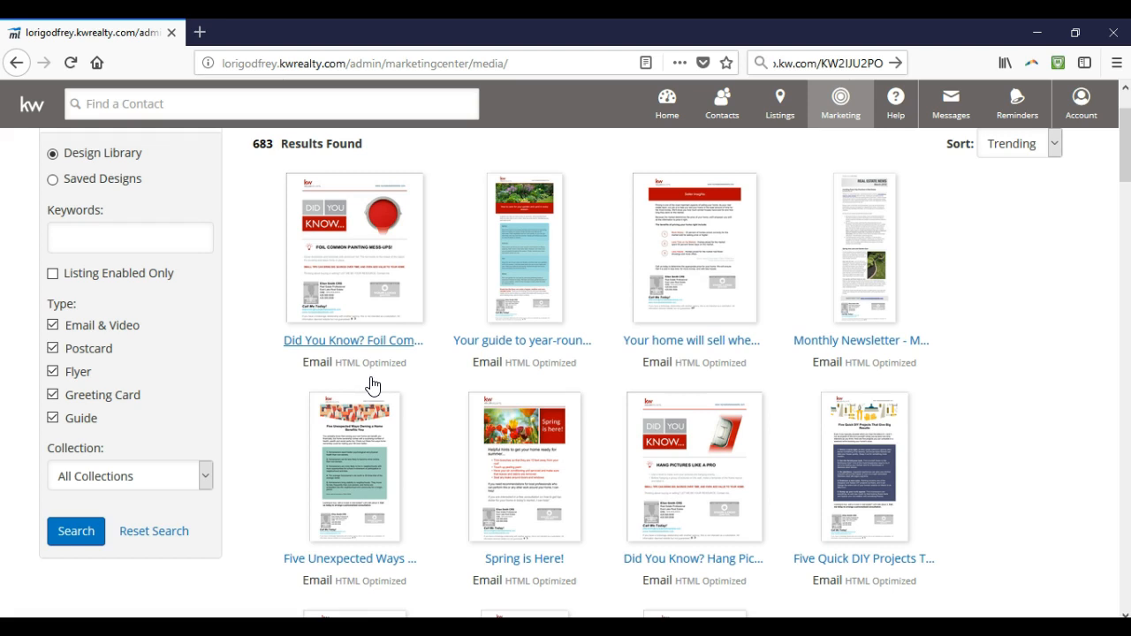
Browse the trending designs in the Design Library to see what kinds of material are offered
scroll(448, 434, down, 3)
scroll(470, 435, down, 1)
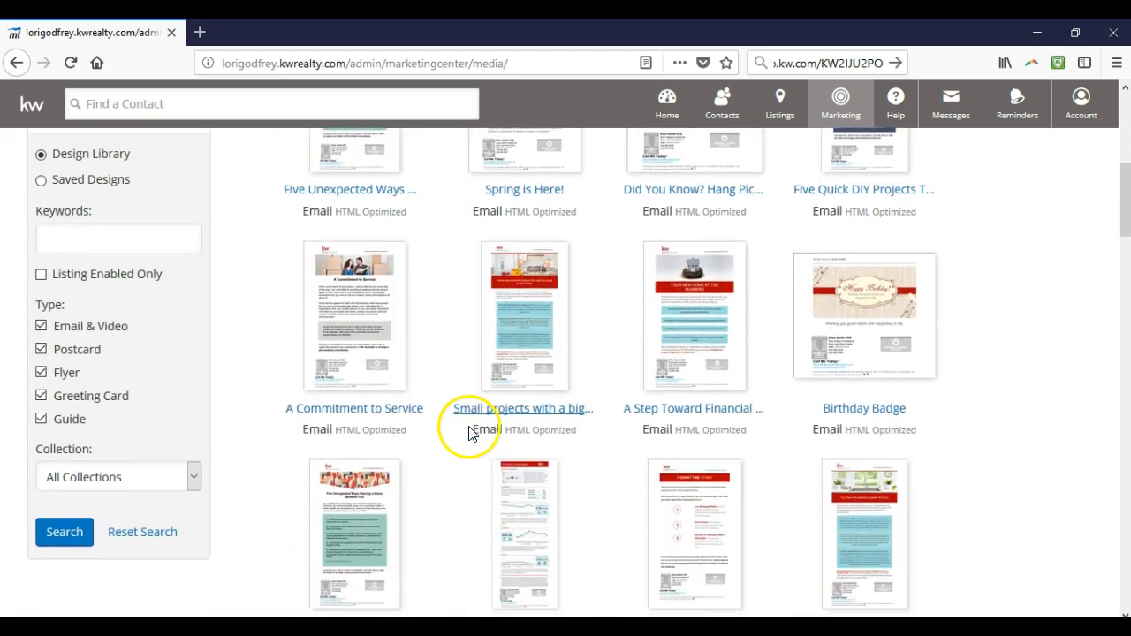
scroll(469, 438, down, 4)
scroll(468, 442, down, 5)
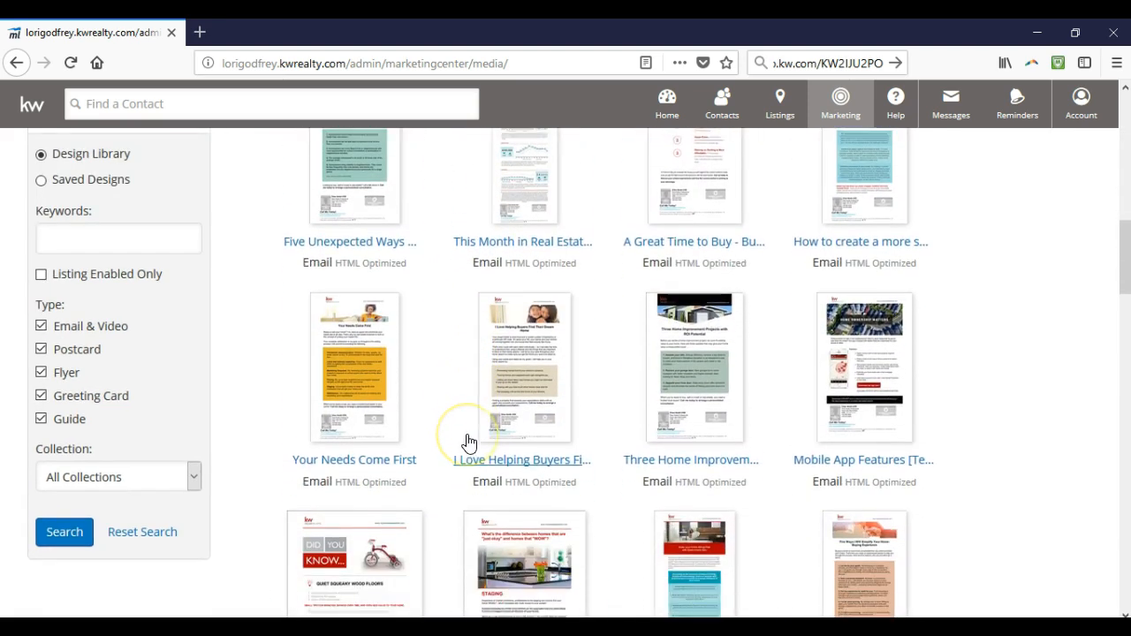
scroll(469, 442, down, 6)
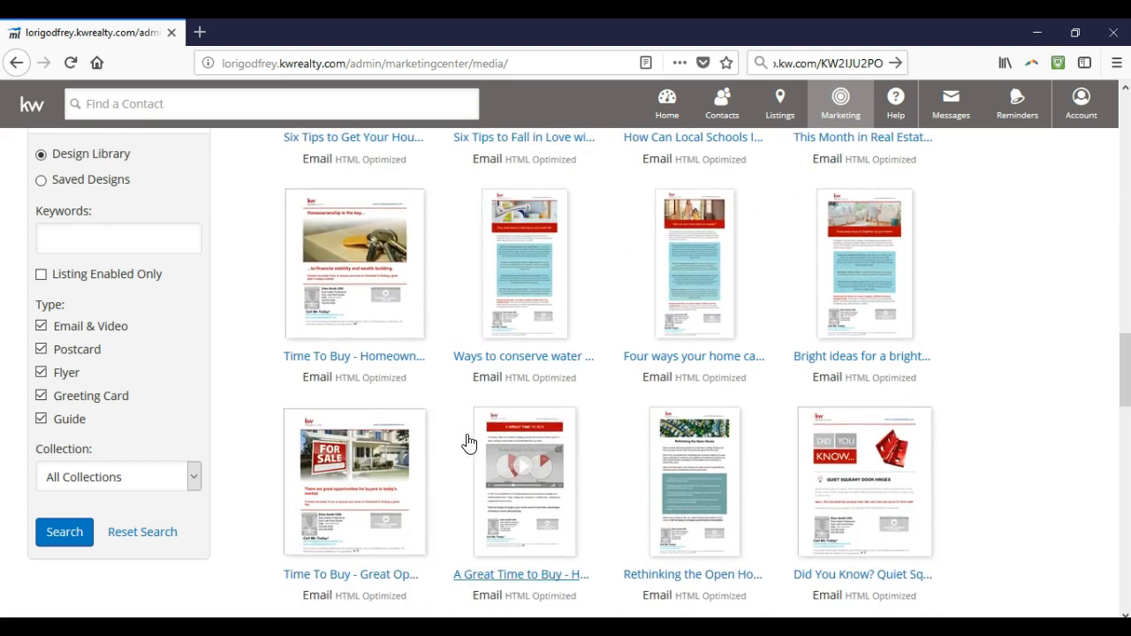
scroll(469, 442, down, 1)
scroll(469, 446, up, 3)
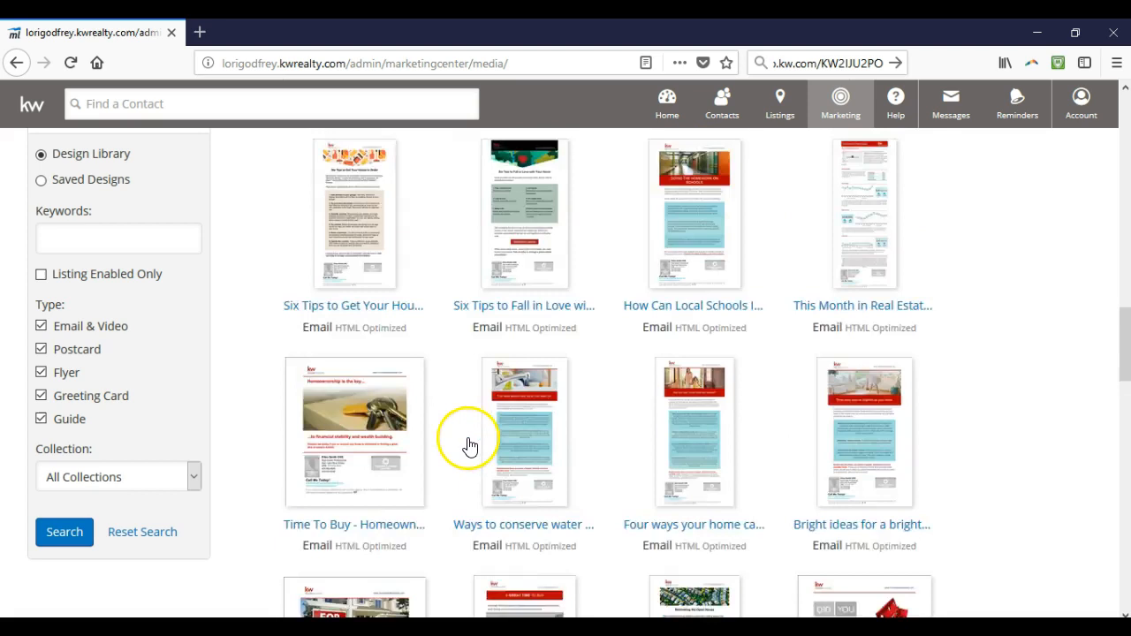
Sort the library designs by Title (A-Z) to look through them, and return to the Trending order
scroll(469, 446, up, 7)
click(1012, 239)
click(1004, 282)
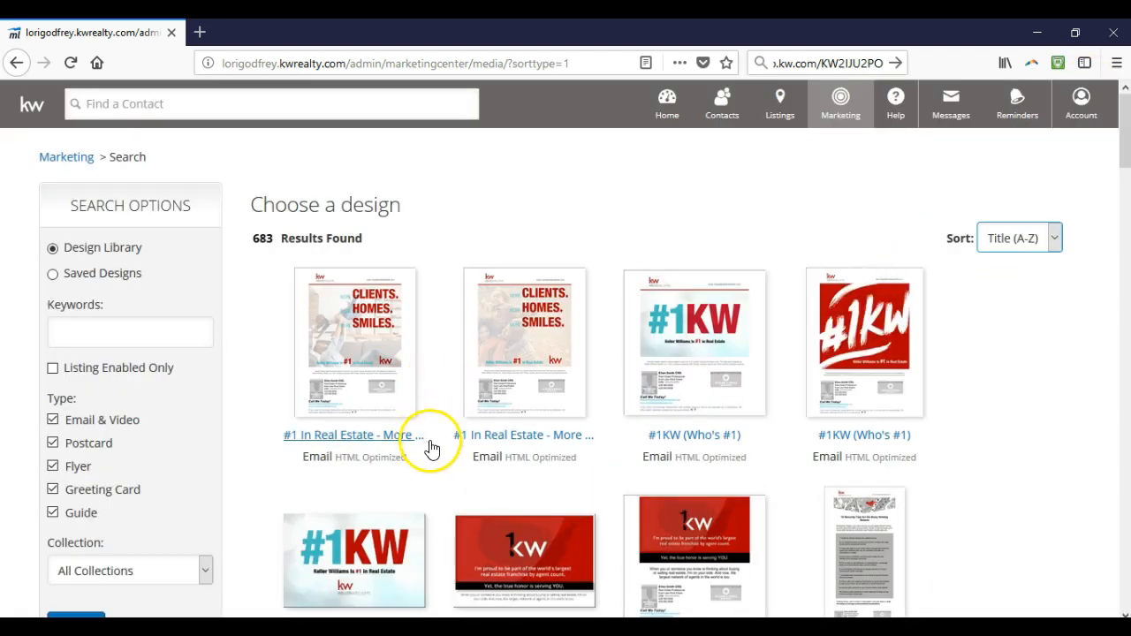
scroll(473, 375, down, 3)
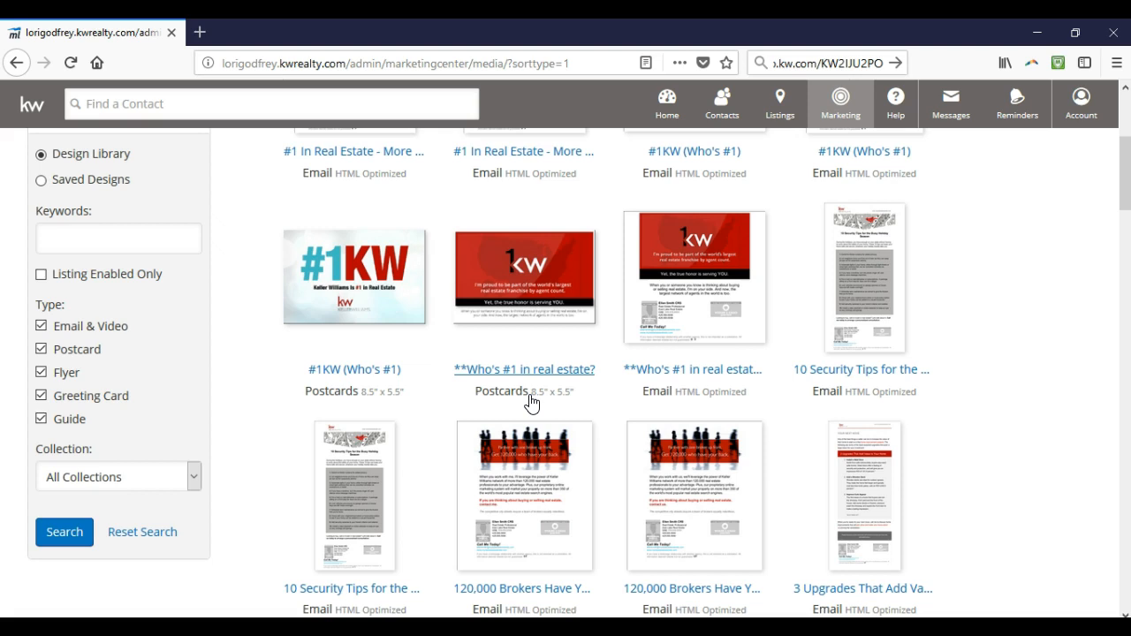
scroll(532, 403, up, 3)
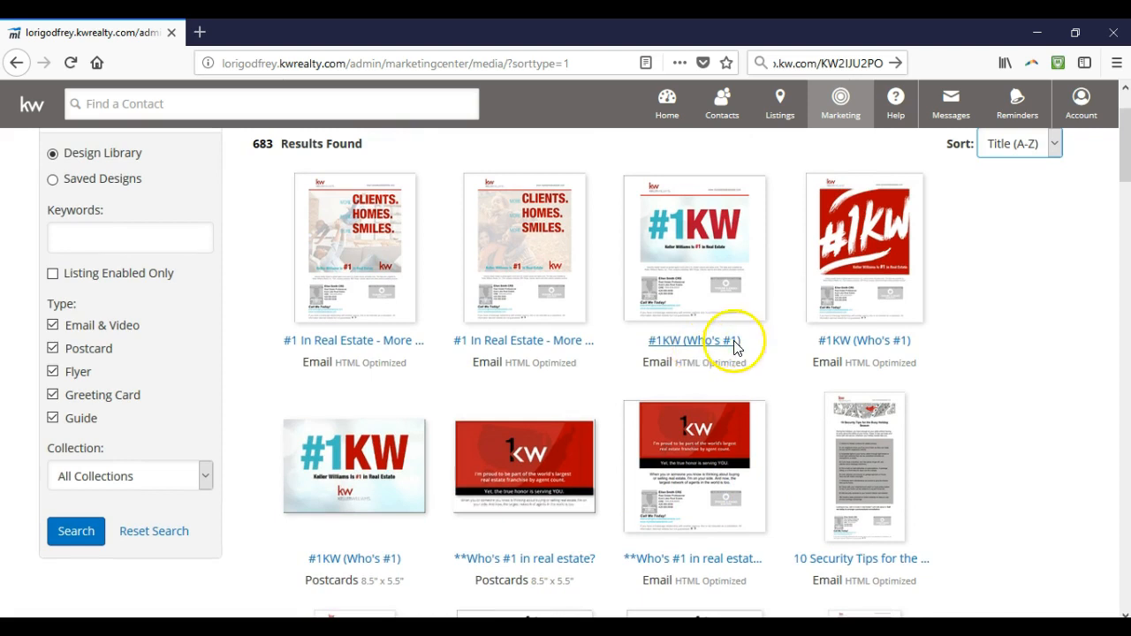
click(1021, 145)
click(1009, 167)
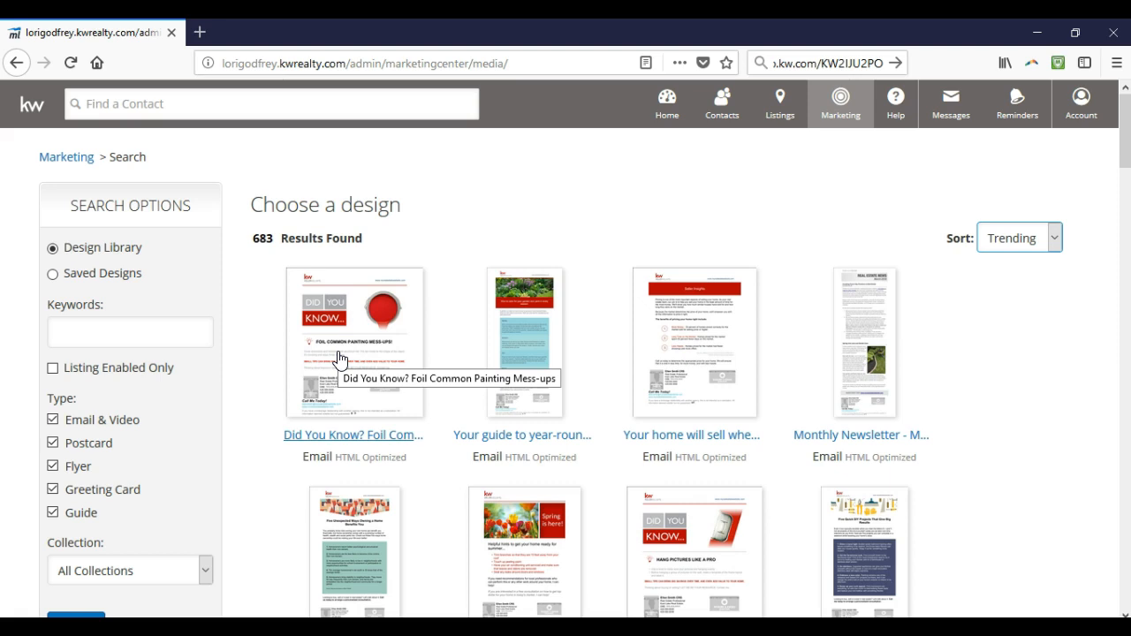
Open the library design Did You Know? Foil Common Painting Mess-ups and examine its full email preview
click(337, 358)
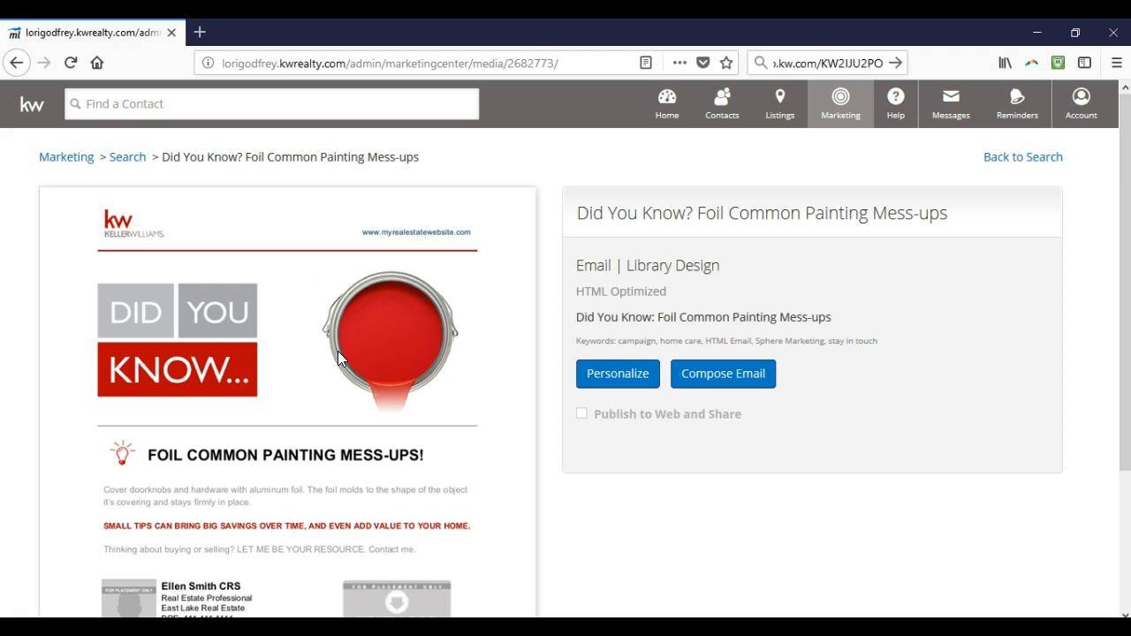
scroll(380, 456, down, 3)
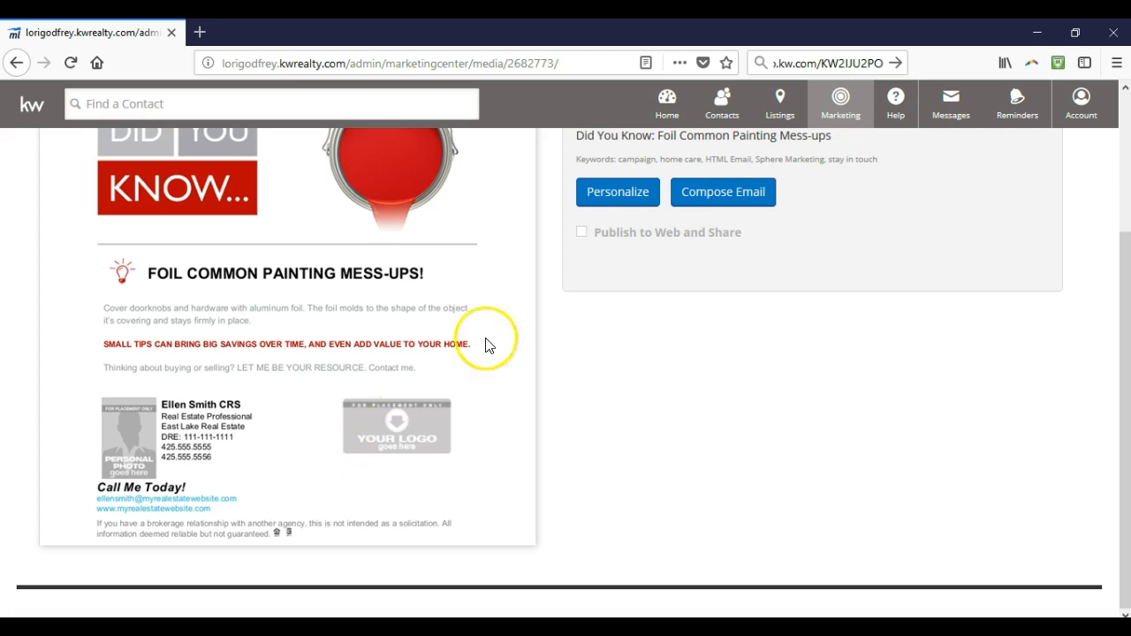
Check the account administration options behind the personal details in the email, and close them again
click(1080, 100)
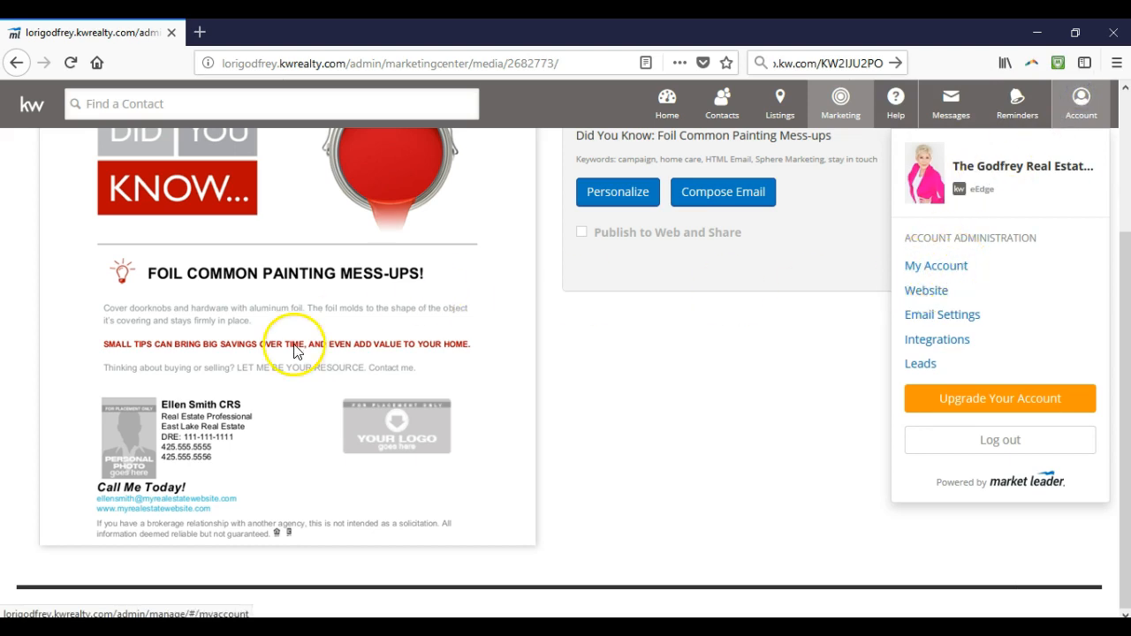
click(561, 448)
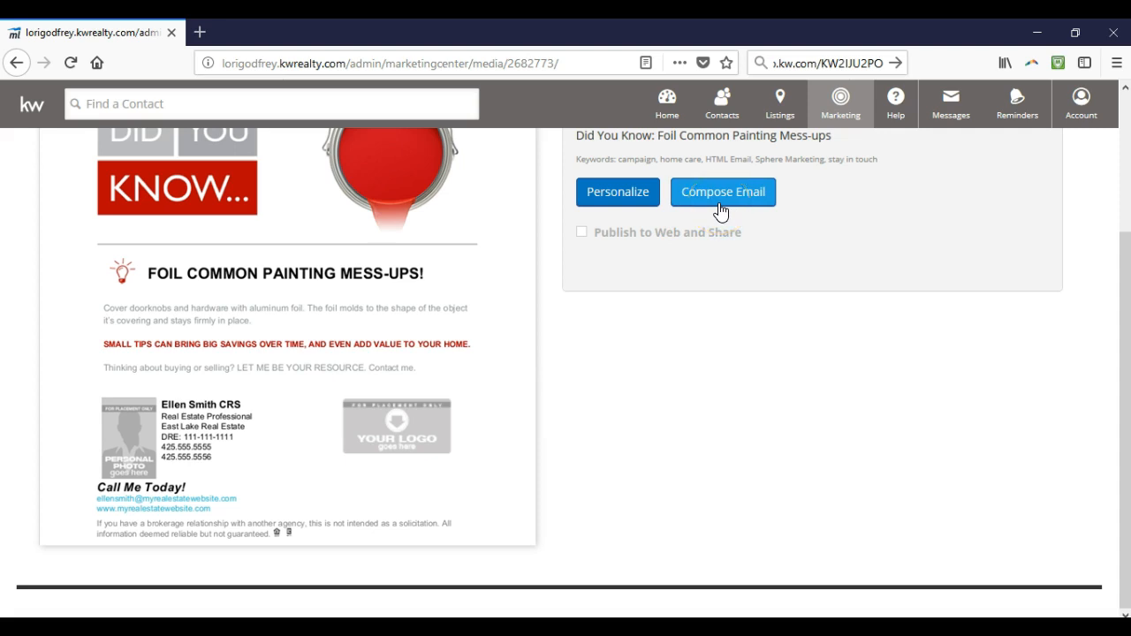
Open the Foil Common Painting Mess-ups design for personalizing and look through its images, heading and body text
click(628, 208)
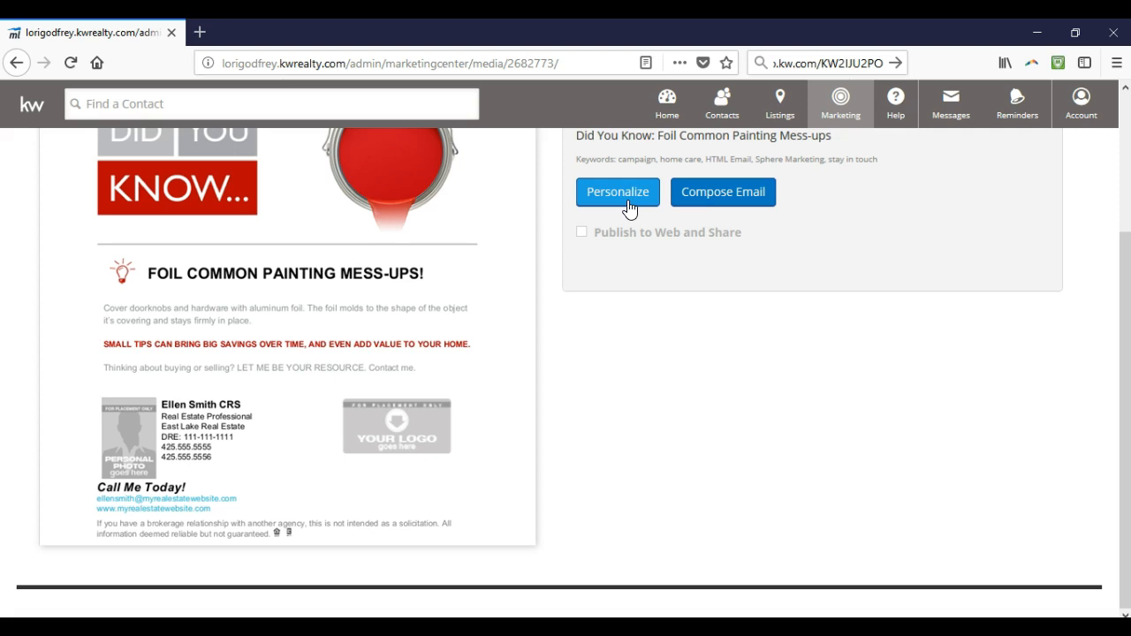
click(623, 195)
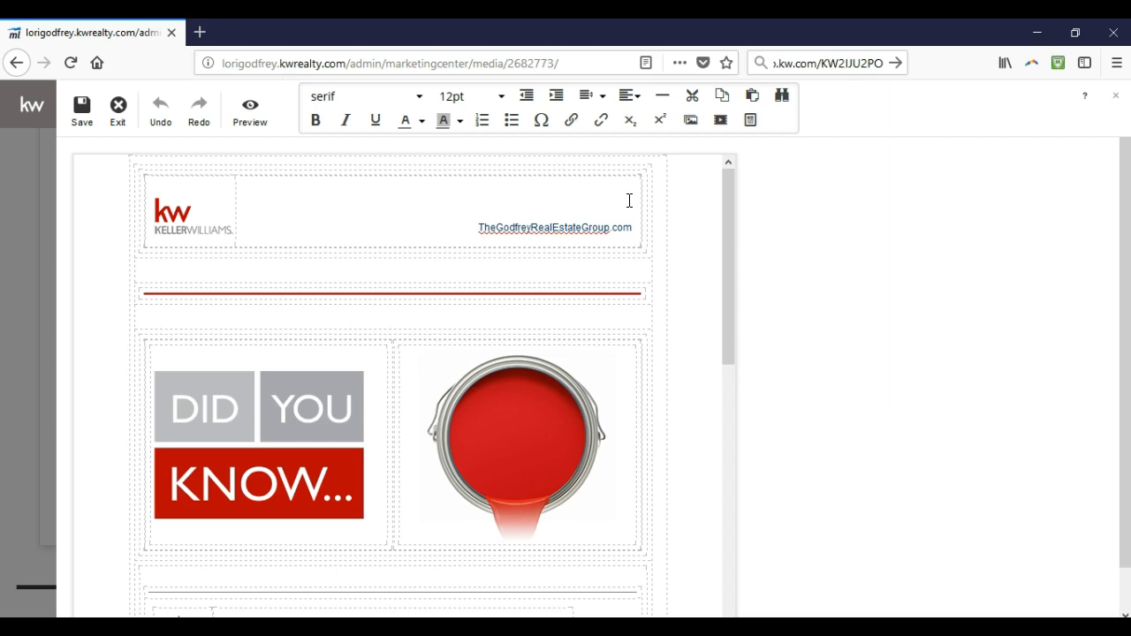
scroll(629, 203, down, 3)
scroll(629, 207, down, 1)
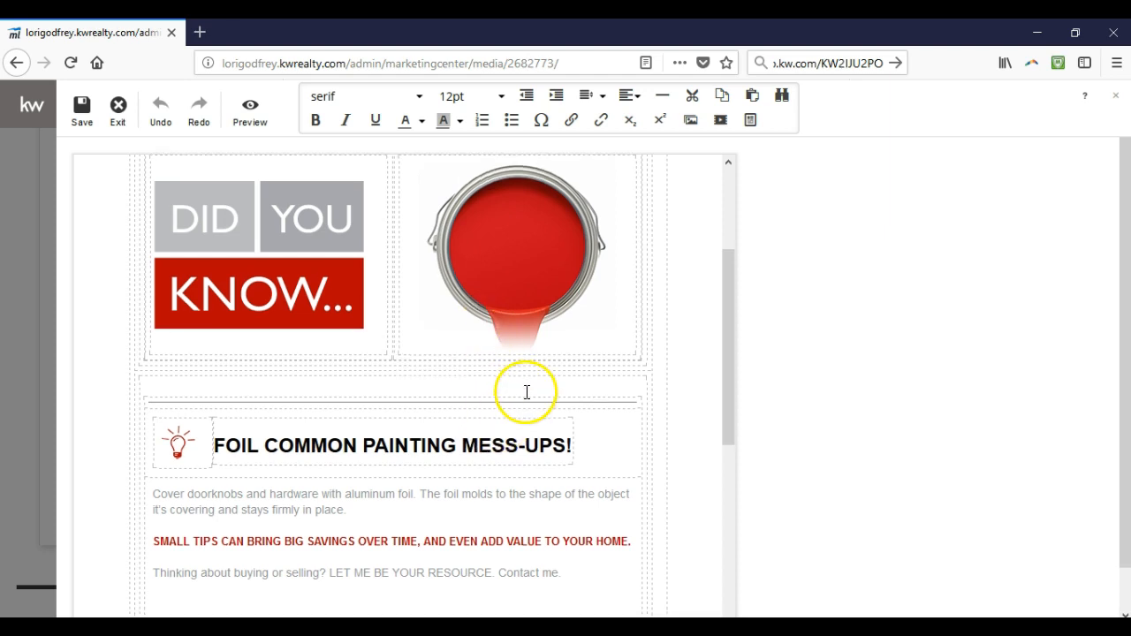
scroll(527, 393, down, 2)
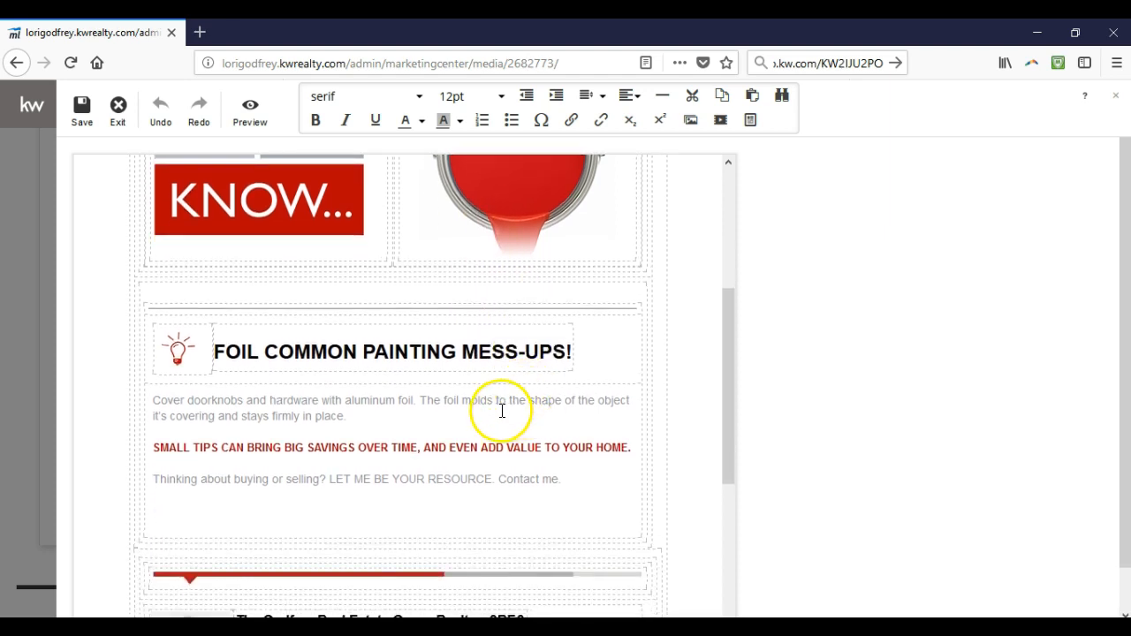
drag(419, 412, 154, 412)
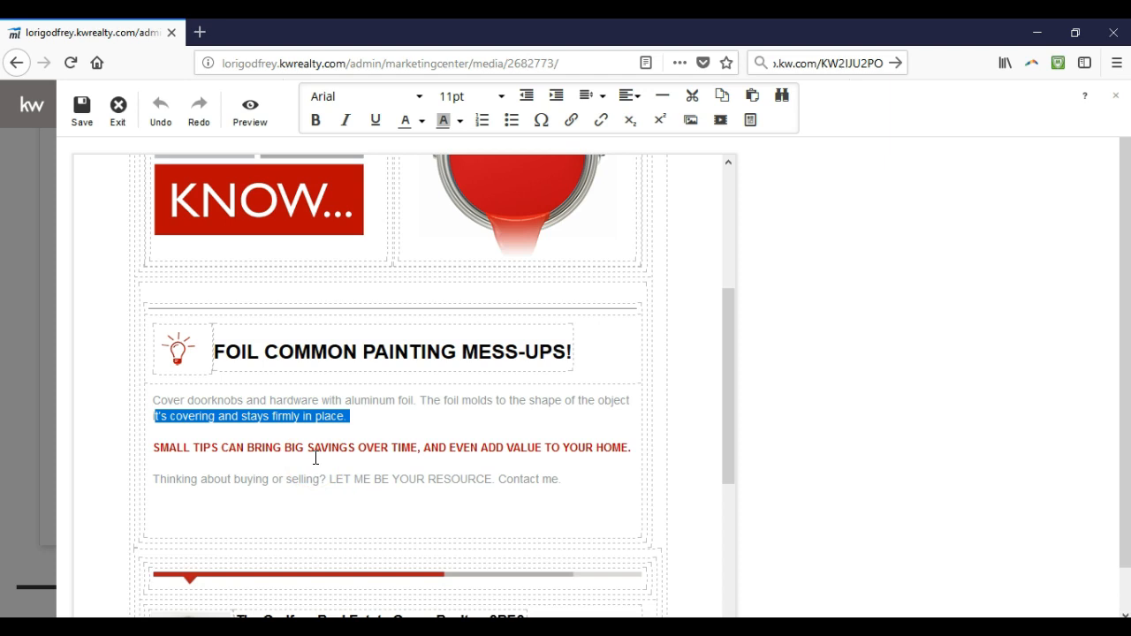
click(466, 431)
scroll(492, 371, up, 2)
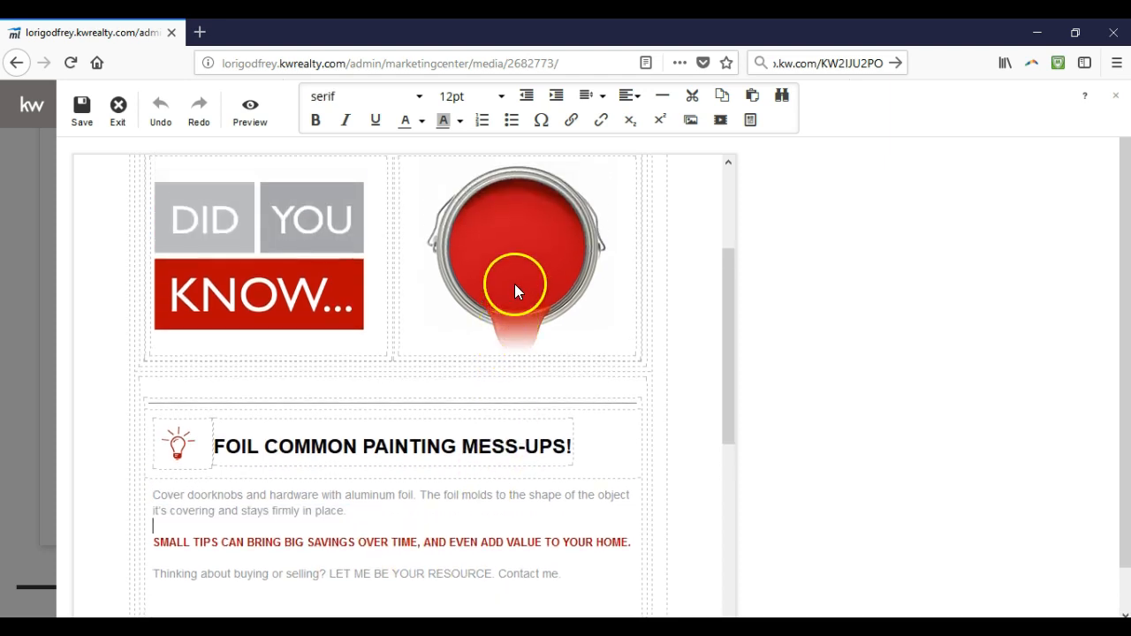
Select the paint can image and look through the My Images and Stock libraries for possible replacements
click(516, 287)
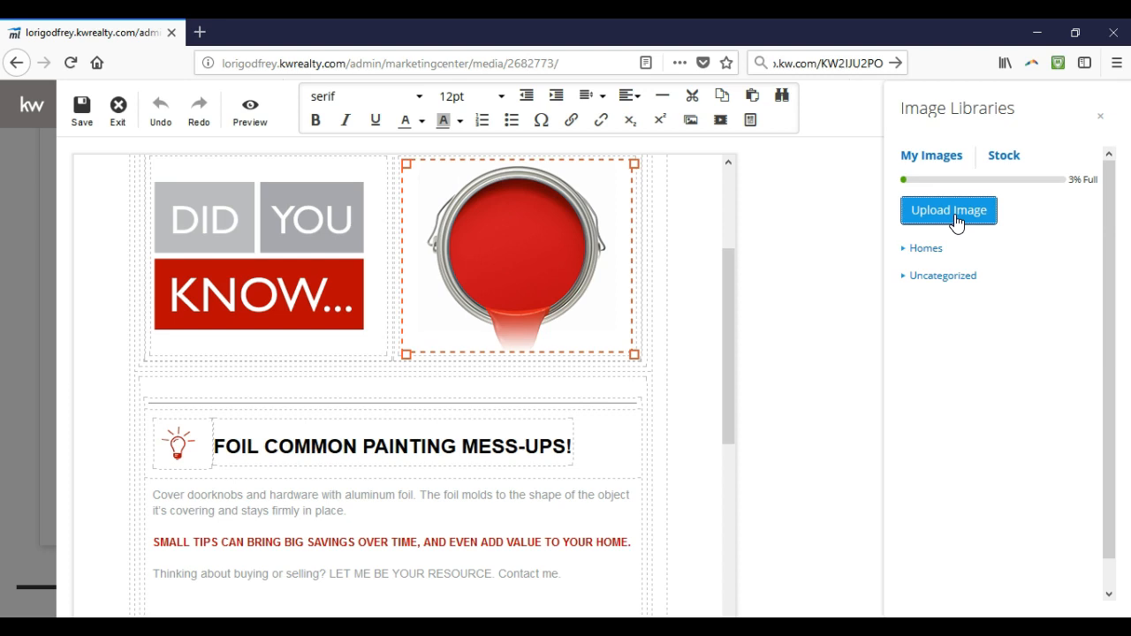
click(1002, 157)
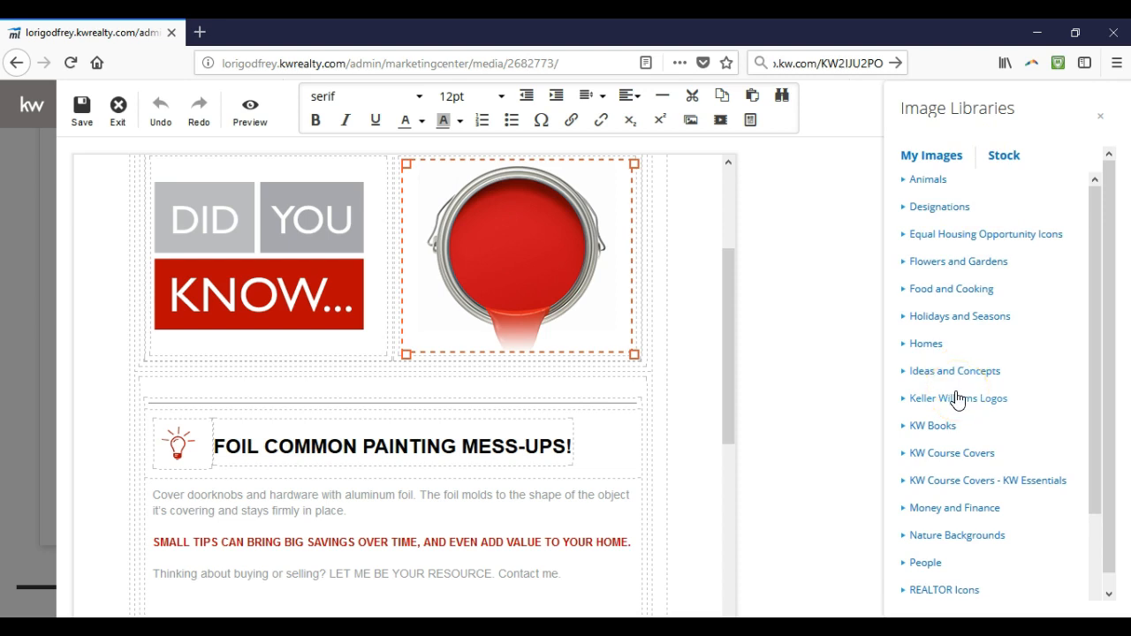
click(949, 343)
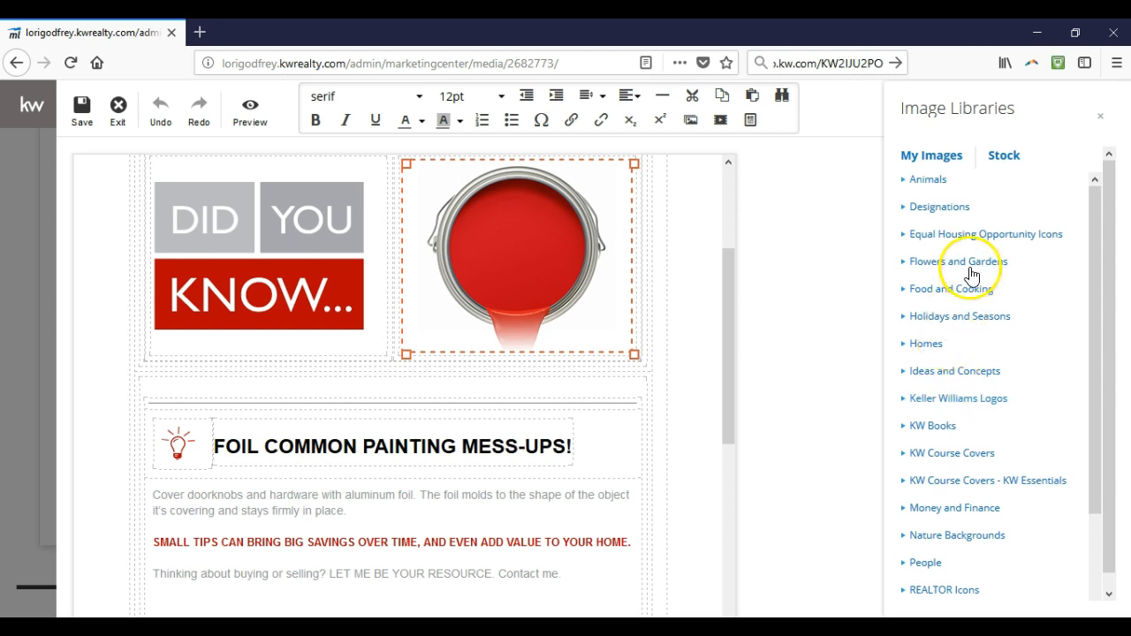
click(953, 157)
click(952, 205)
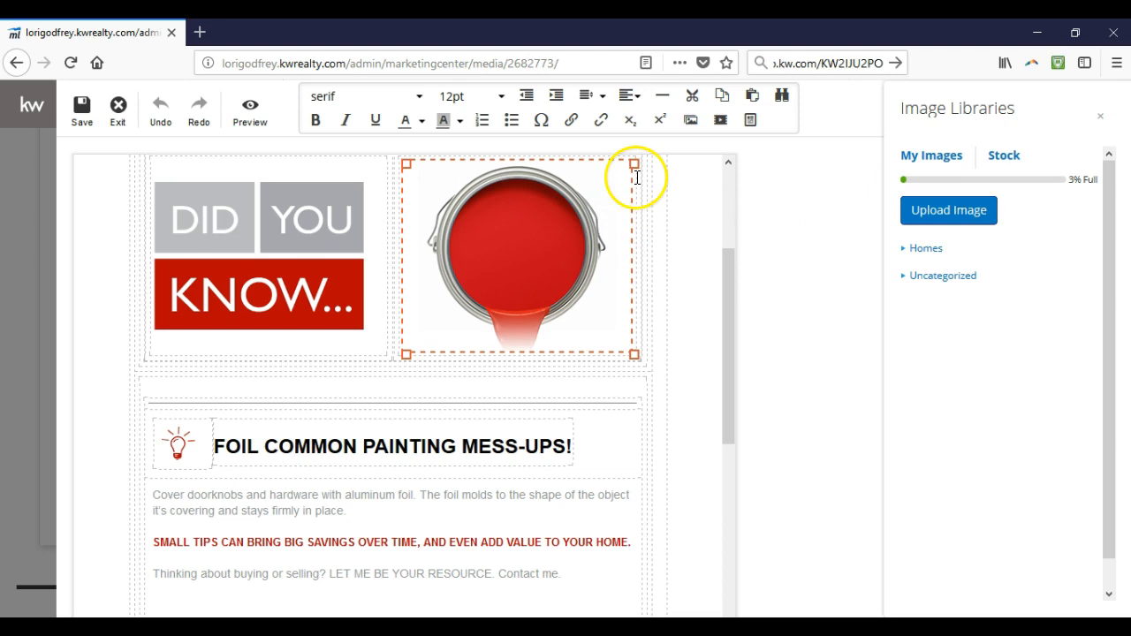
Try a smaller, centred version of the paint can image, and undo the changes
drag(635, 164, 541, 248)
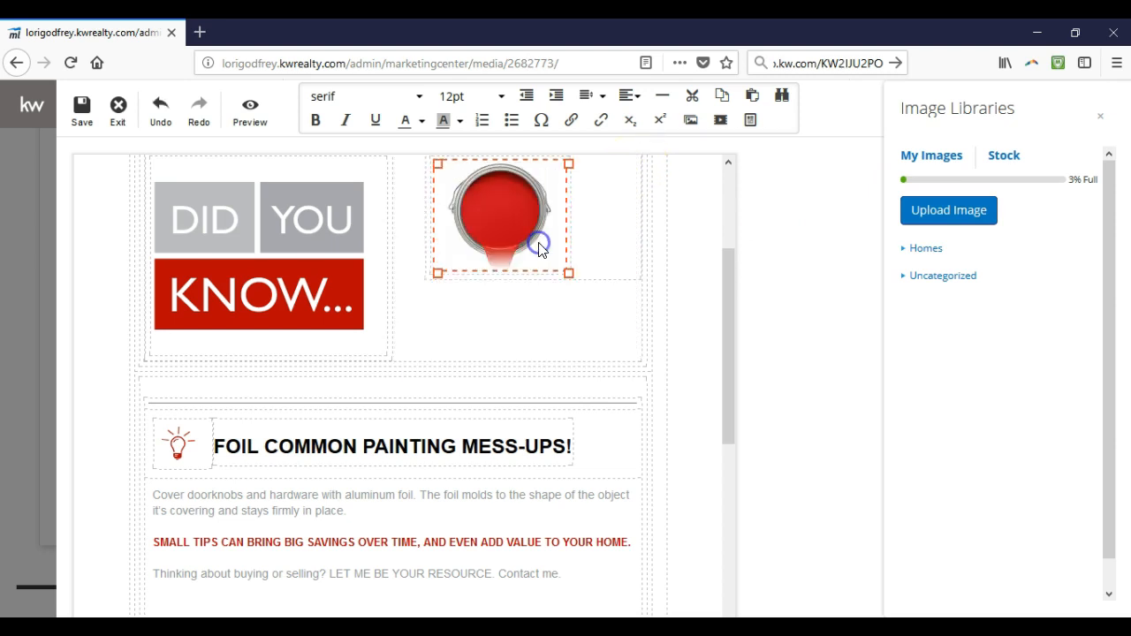
click(637, 101)
click(627, 154)
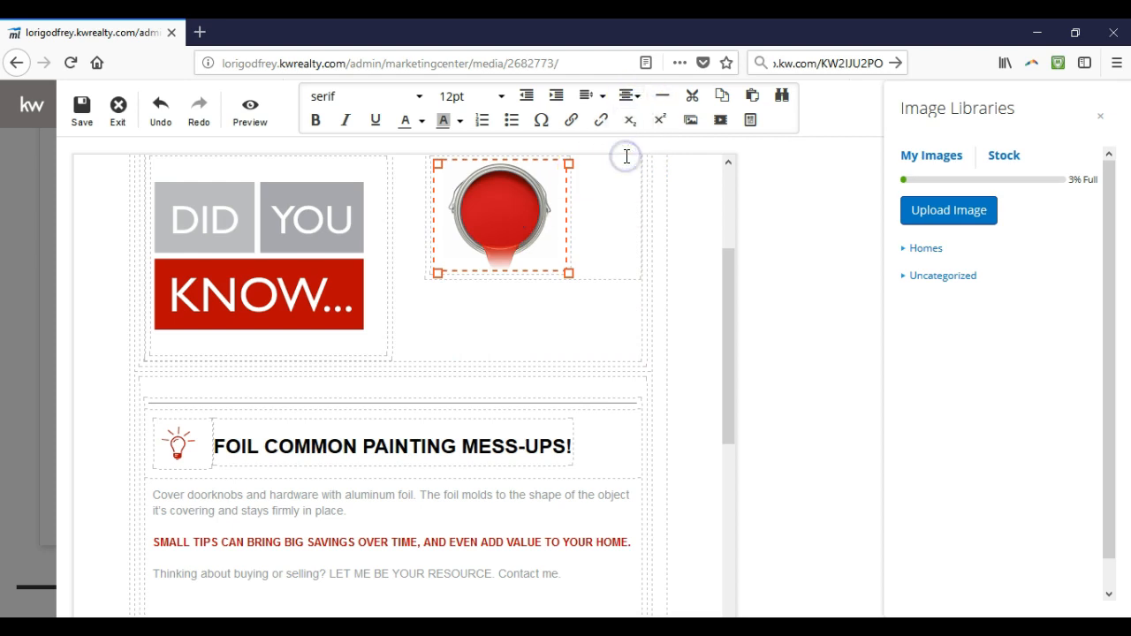
click(571, 234)
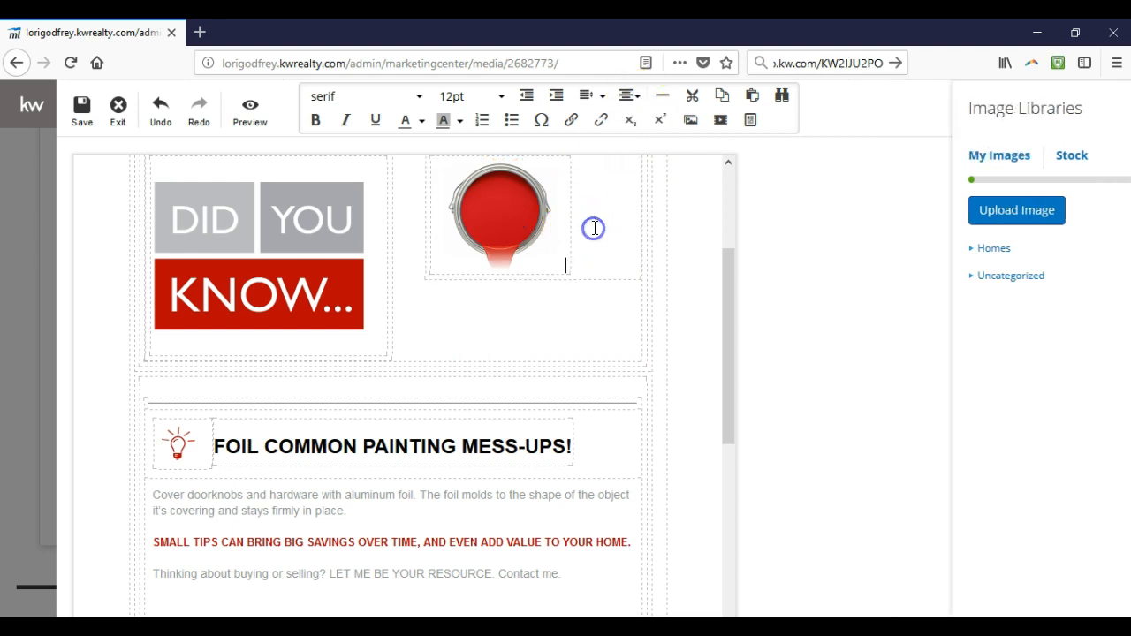
click(507, 235)
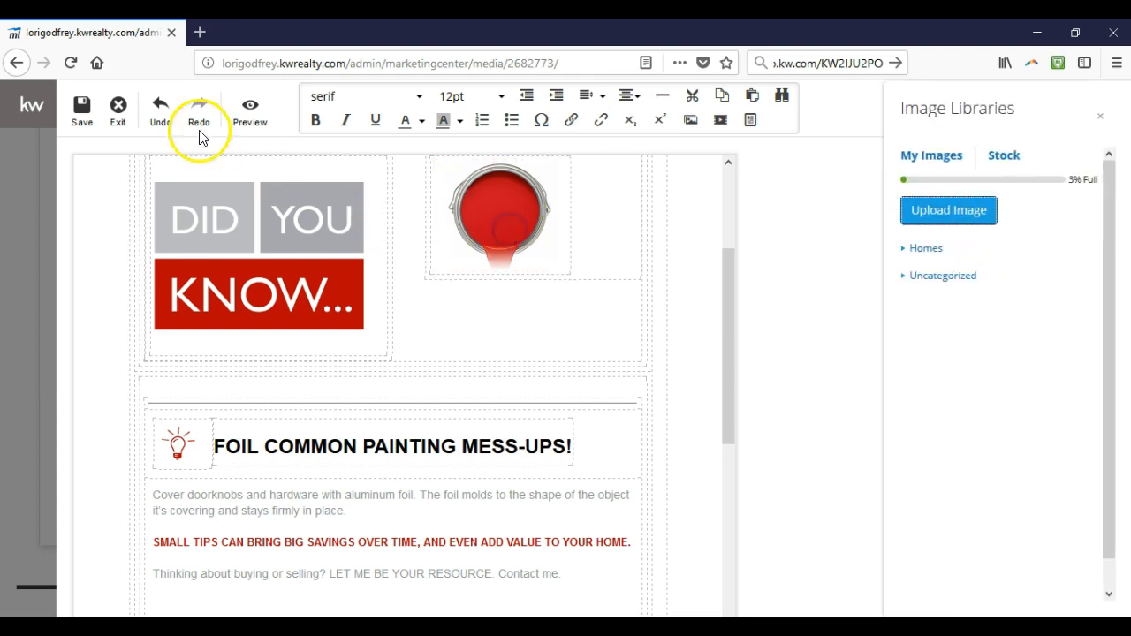
click(157, 113)
click(155, 111)
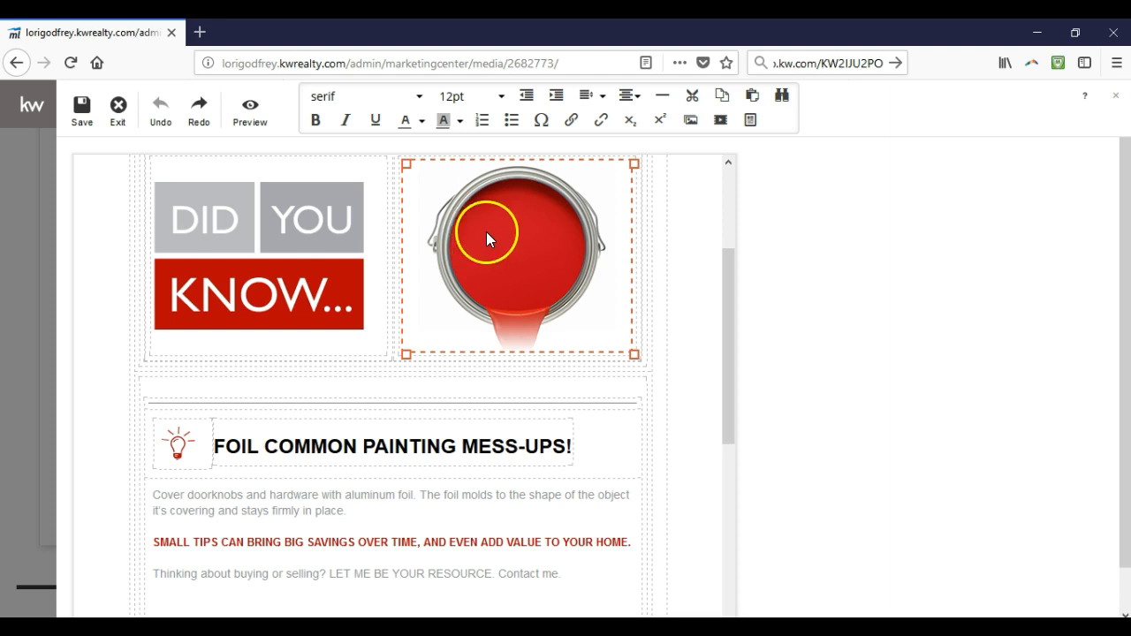
Delete all the body text below the FOIL COMMON PAINTING MESS-UPS! heading
scroll(514, 252, down, 2)
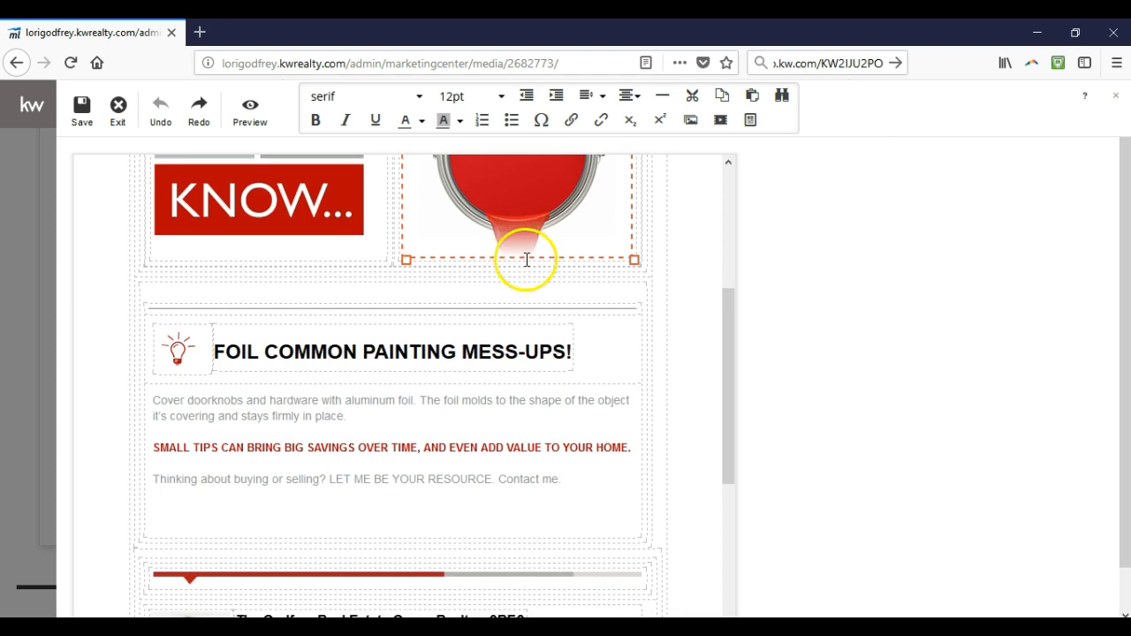
scroll(525, 274, down, 2)
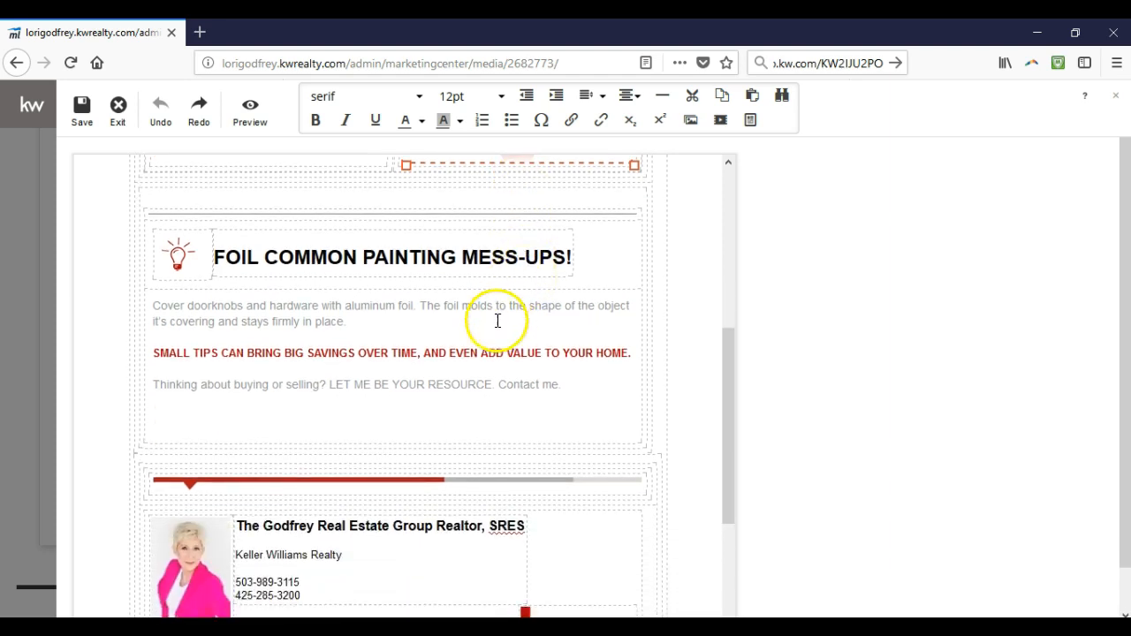
drag(570, 386, 150, 304)
key(Delete)
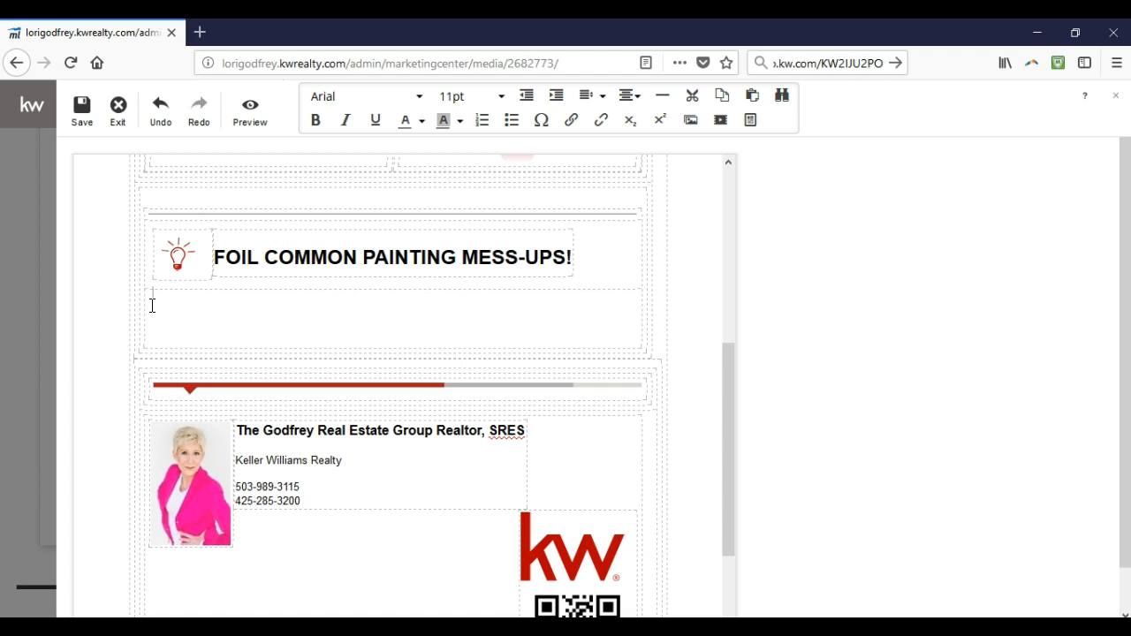
Insert an image placeholder in the empty body area, check the My Images and Stock libraries, and remove the placeholder
click(209, 300)
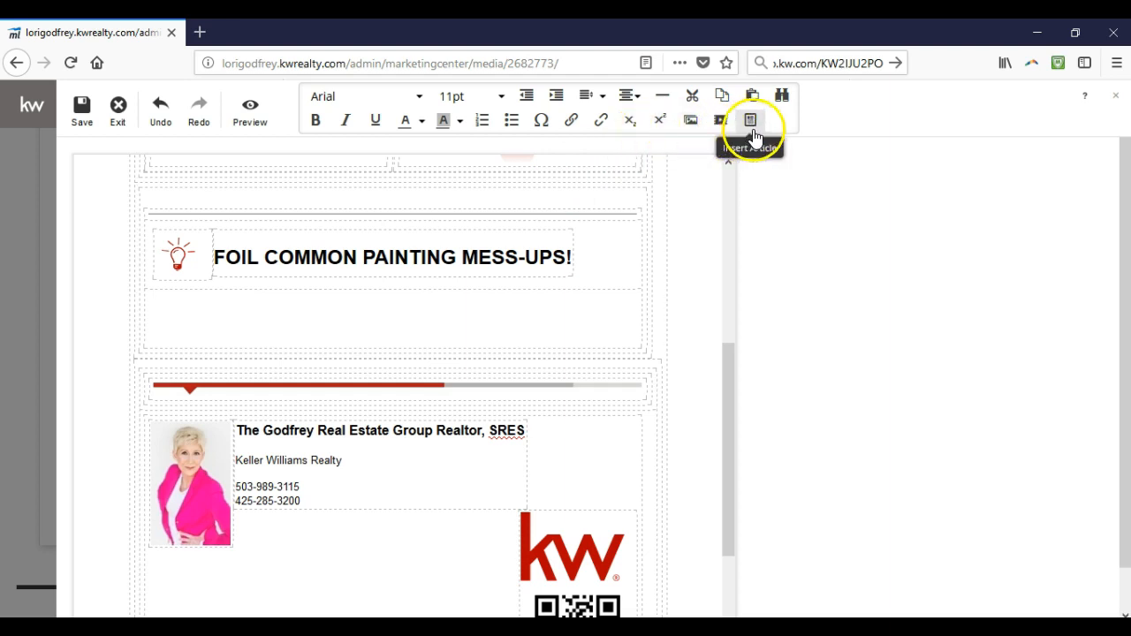
click(702, 130)
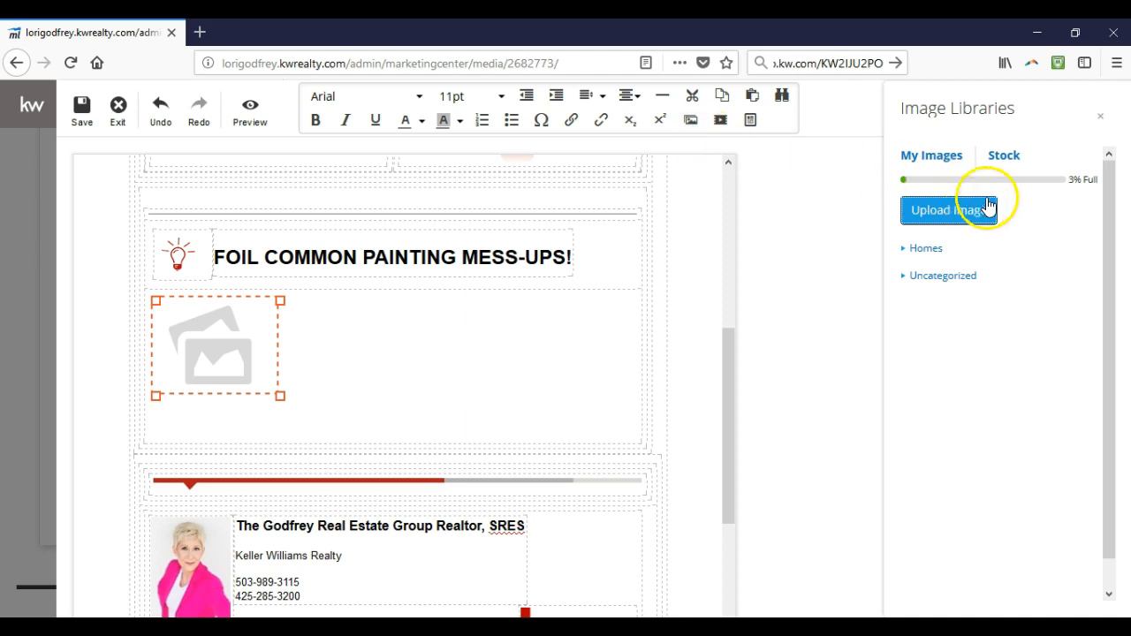
click(1006, 156)
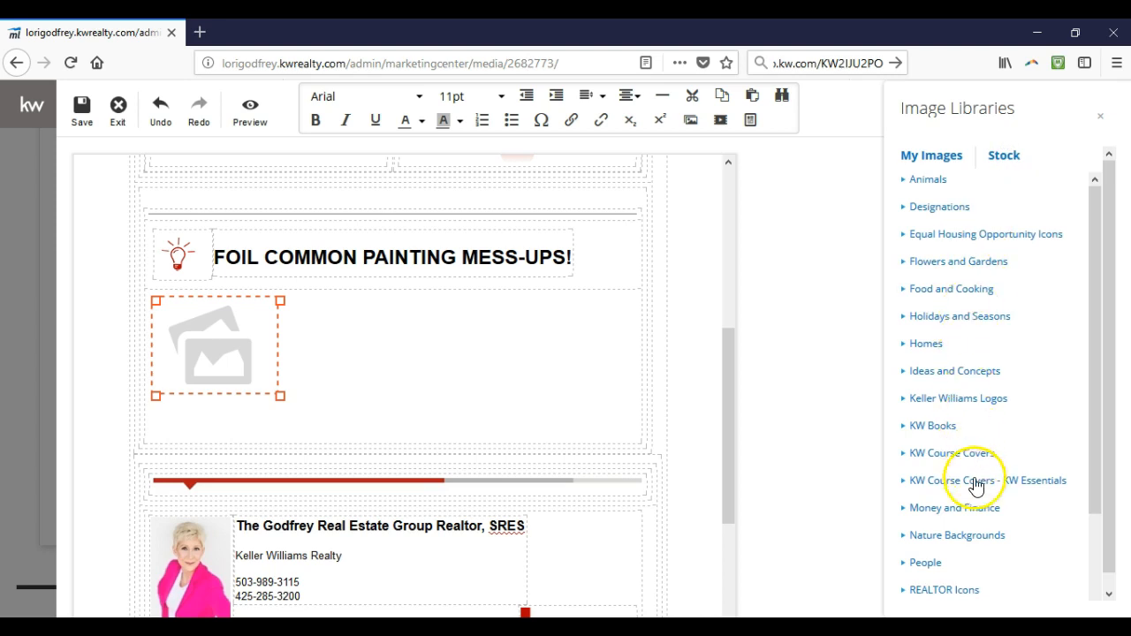
click(951, 159)
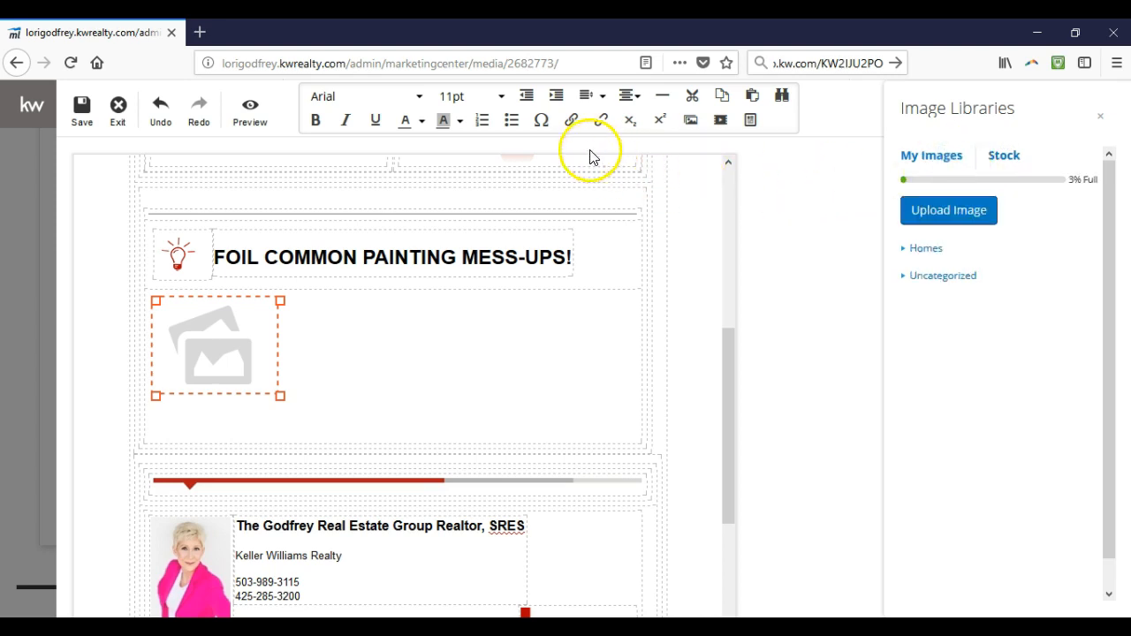
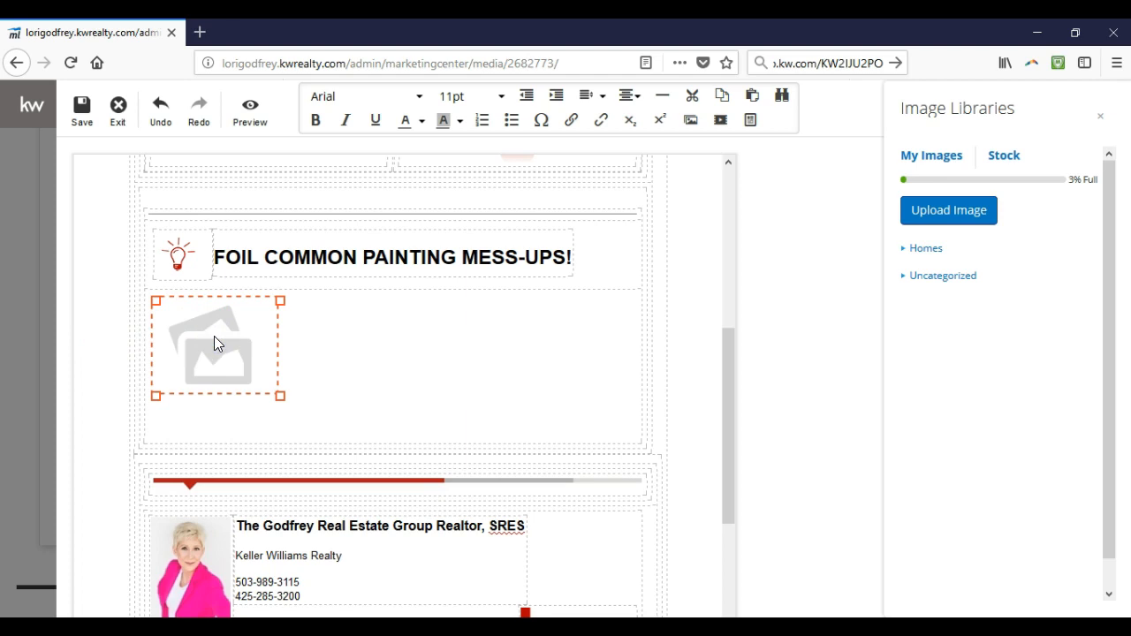
key(Delete)
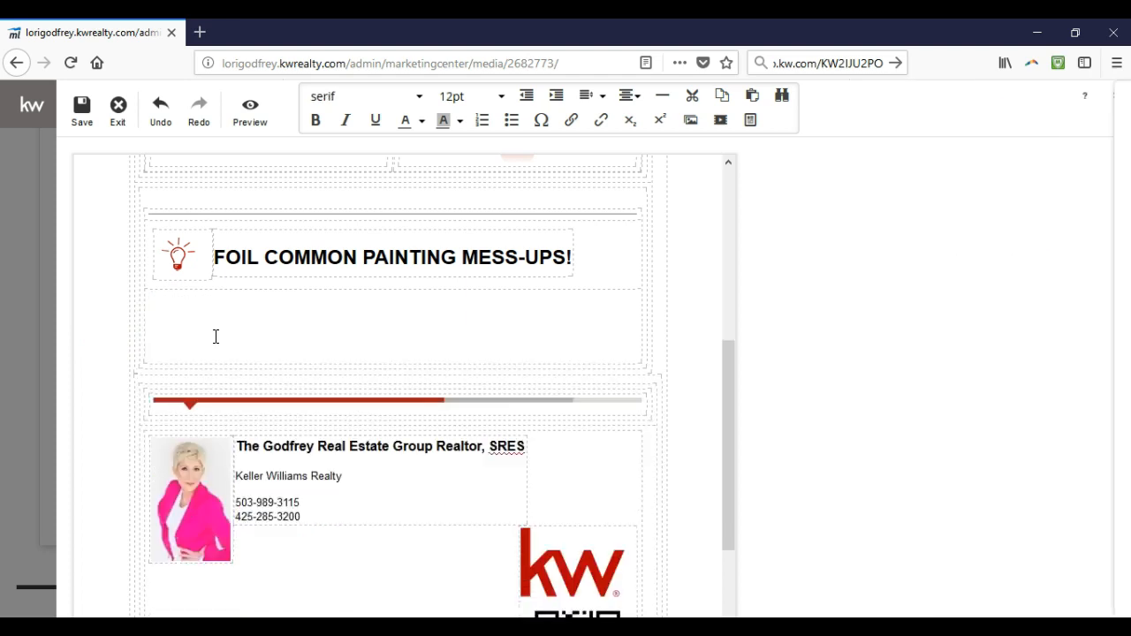
Insert a video placeholder in the empty body area below the heading and open its video URL for entry
click(732, 127)
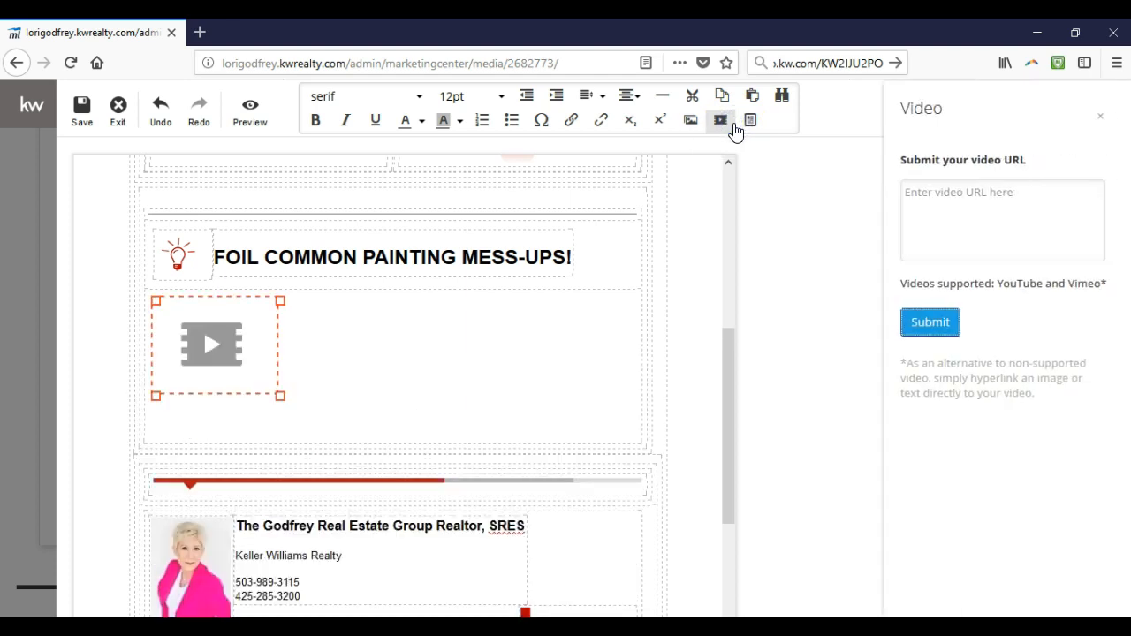
click(925, 206)
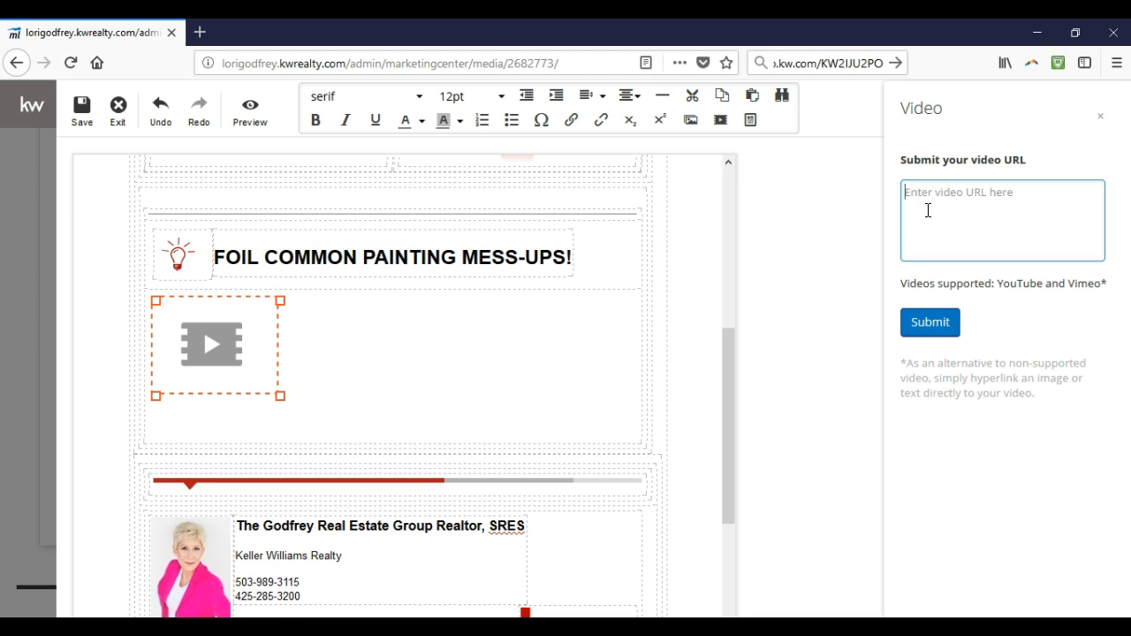
key(XF86AudioMute)
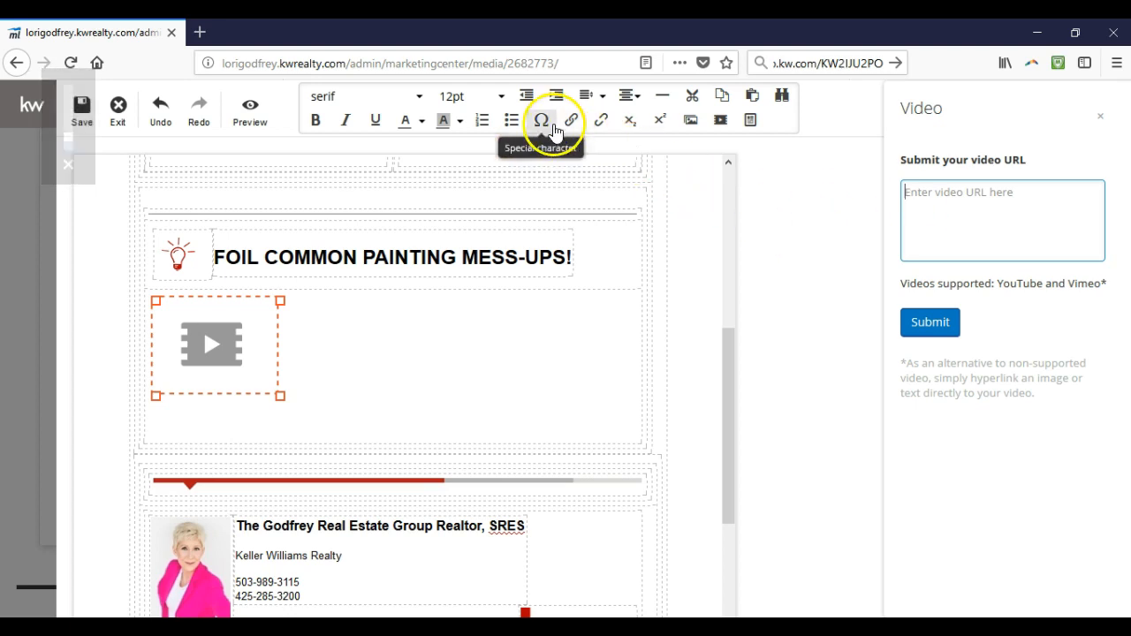
Open youtube.com/kellerwilliams in a new browser tab and open the video This Month at Keller Williams - March 2018
click(199, 32)
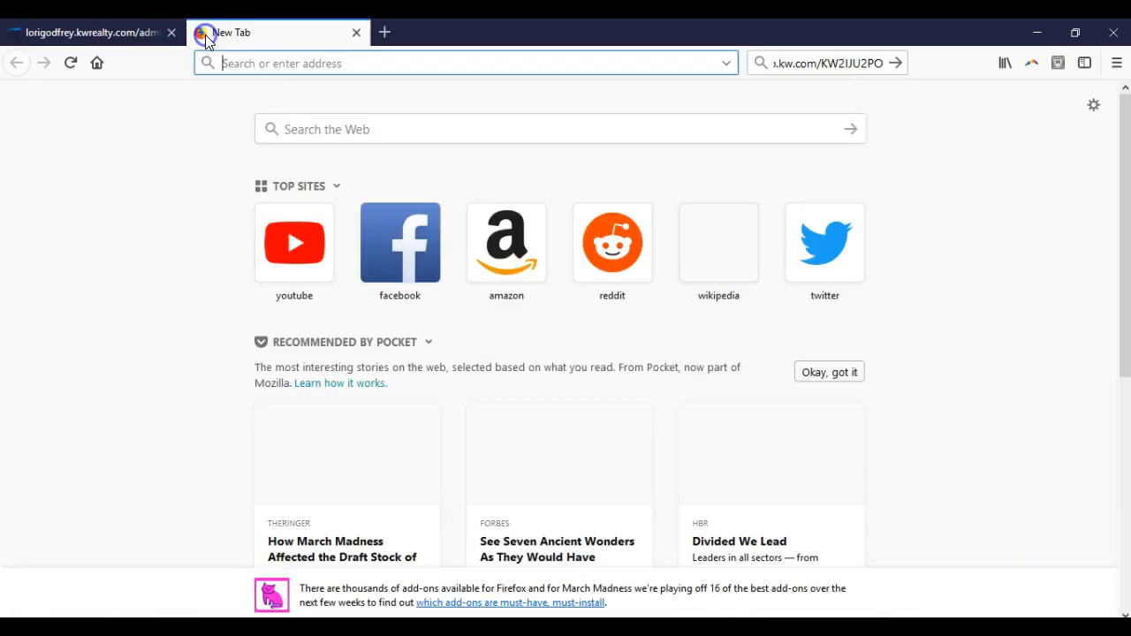
text(youttube.c)
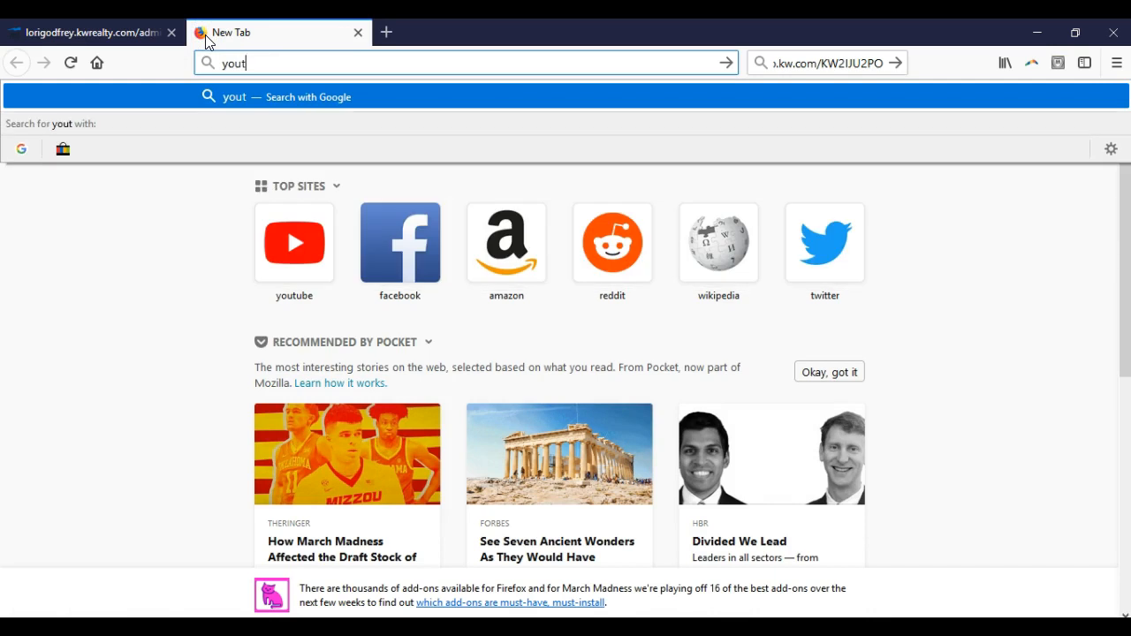
key(BackSpace)
key(BackSpace)
key(BackSpace)
key(BackSpace)
key(BackSpace)
key(BackSpace)
text(ube.com/kellerwilliams)
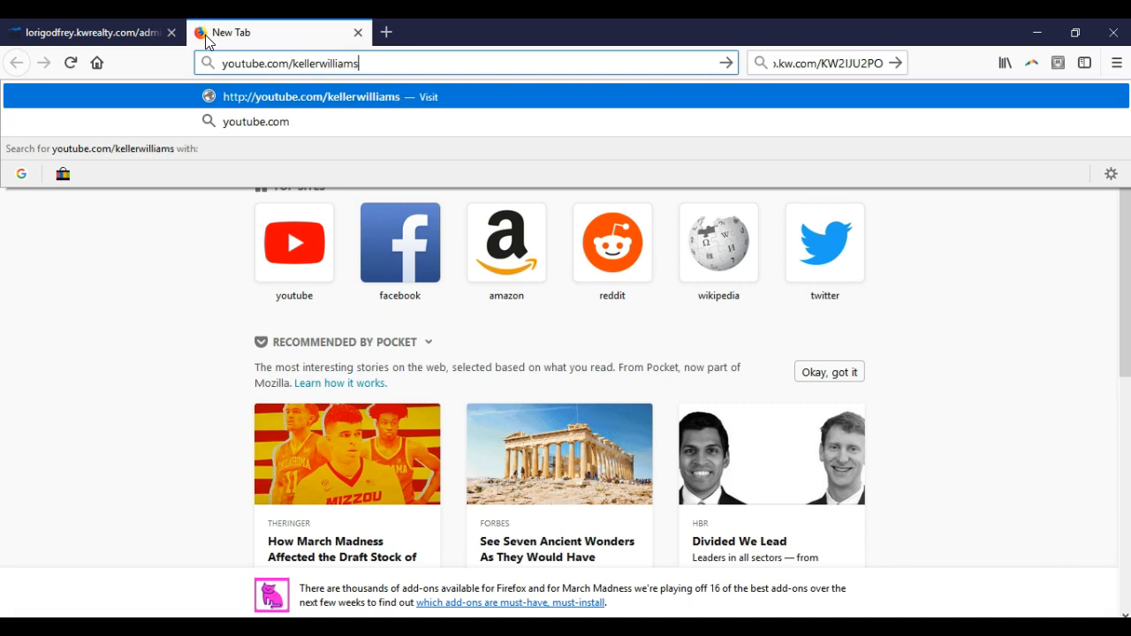
key(Return)
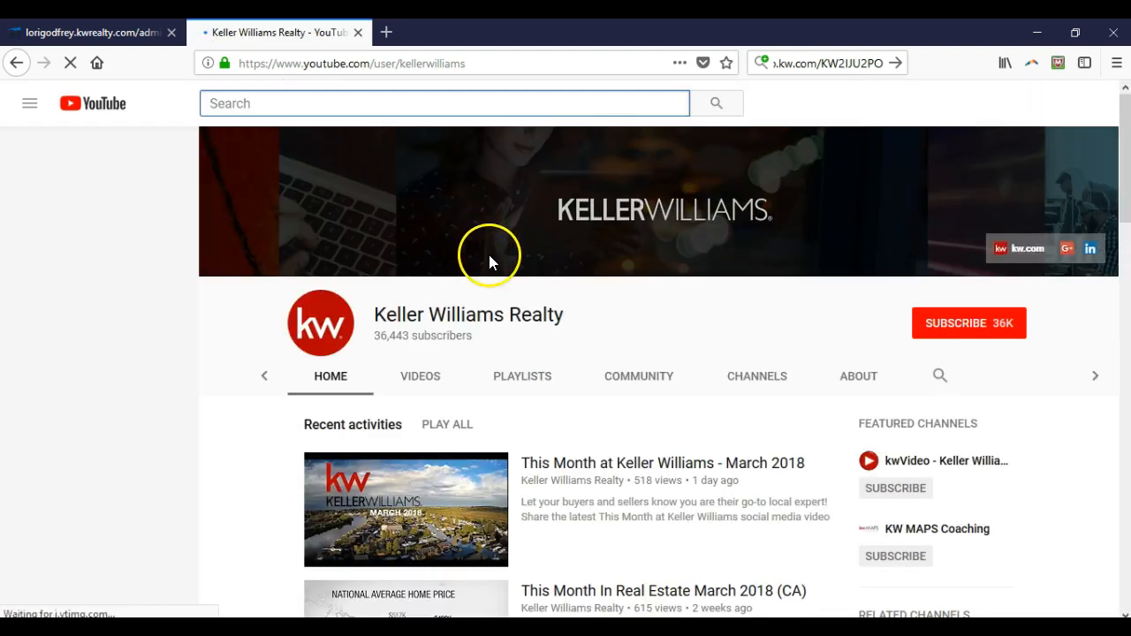
scroll(502, 269, down, 2)
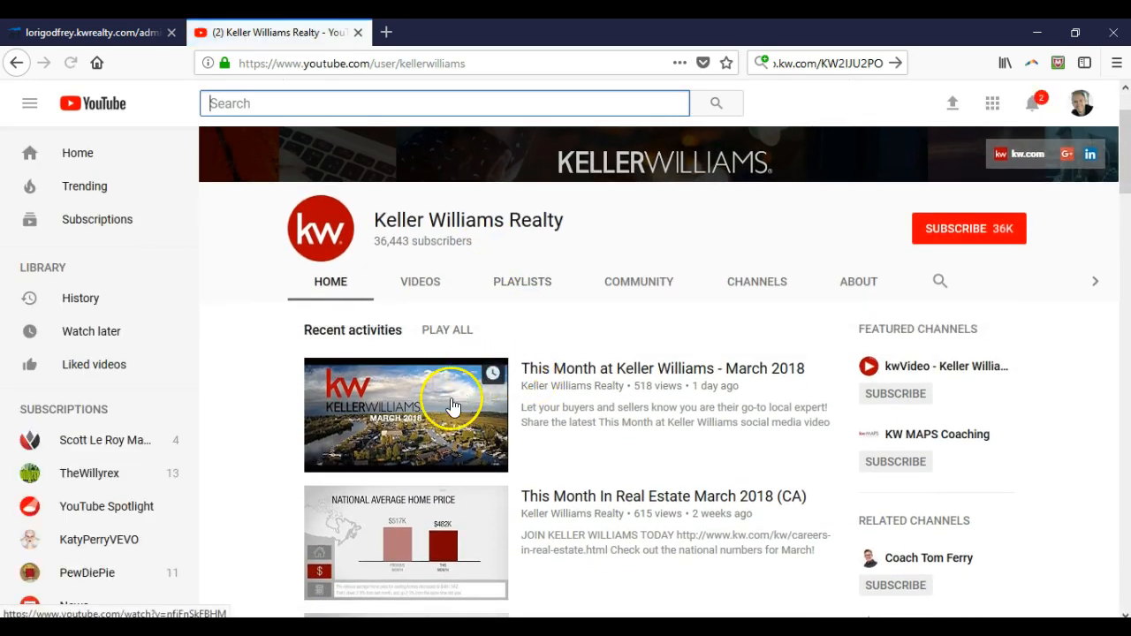
click(432, 429)
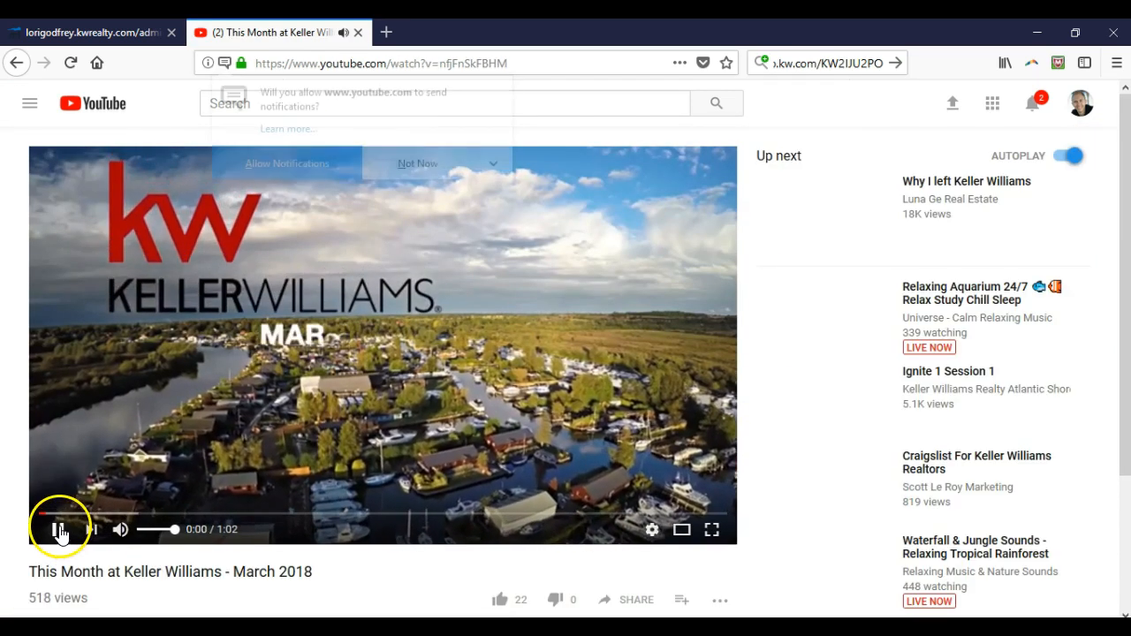
Pause the This Month at Keller Williams - March 2018 video and copy its web address
click(59, 530)
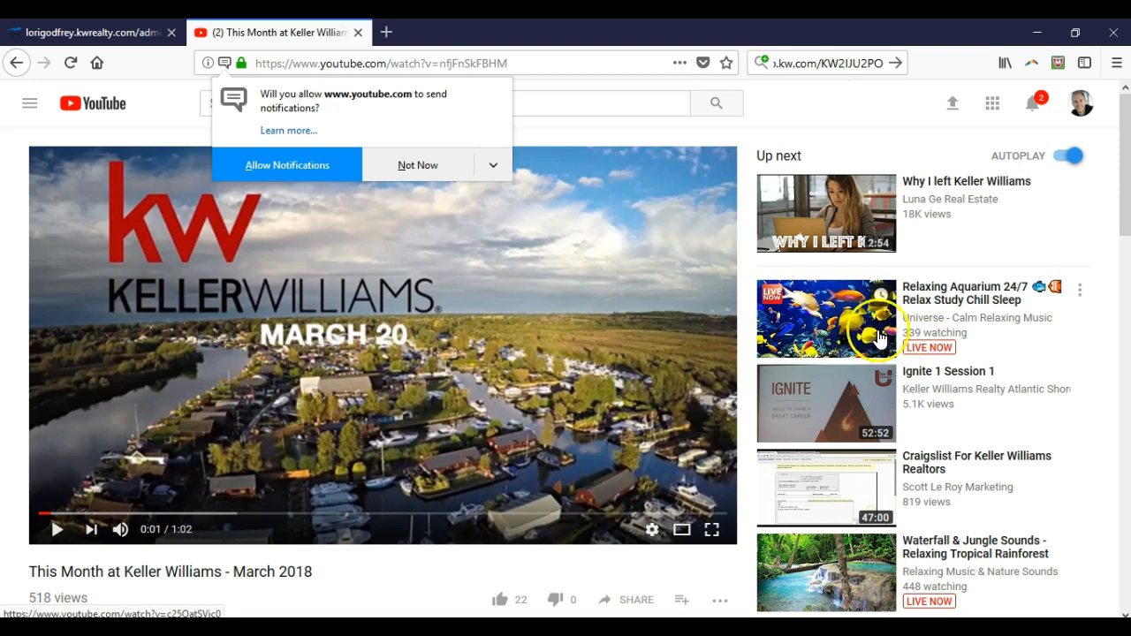
scroll(425, 362, down, 2)
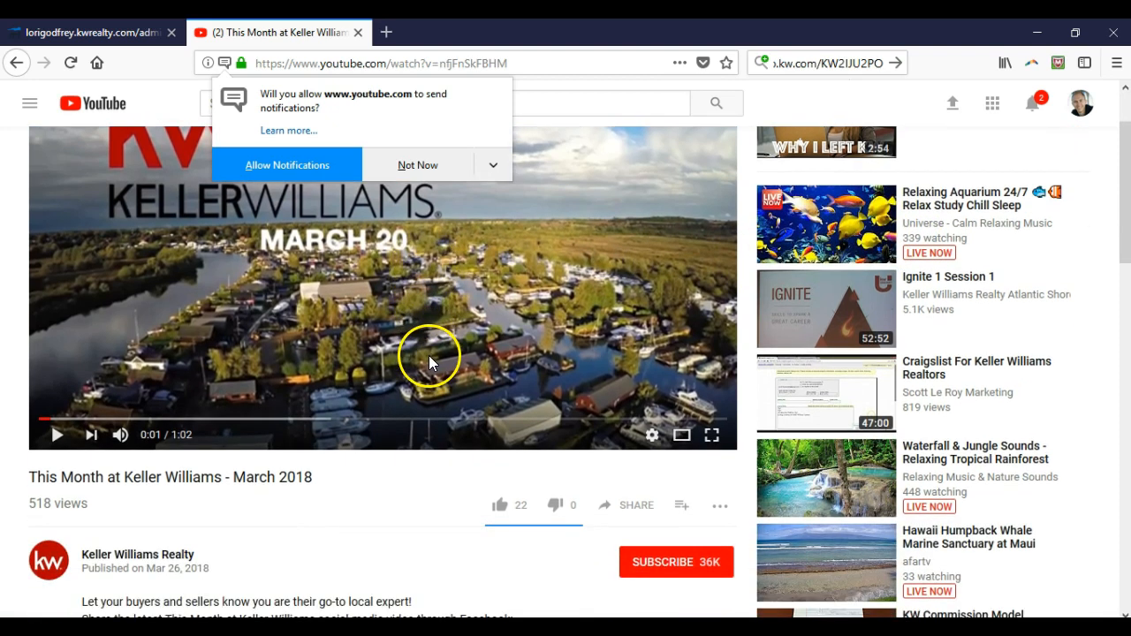
scroll(429, 355, down, 2)
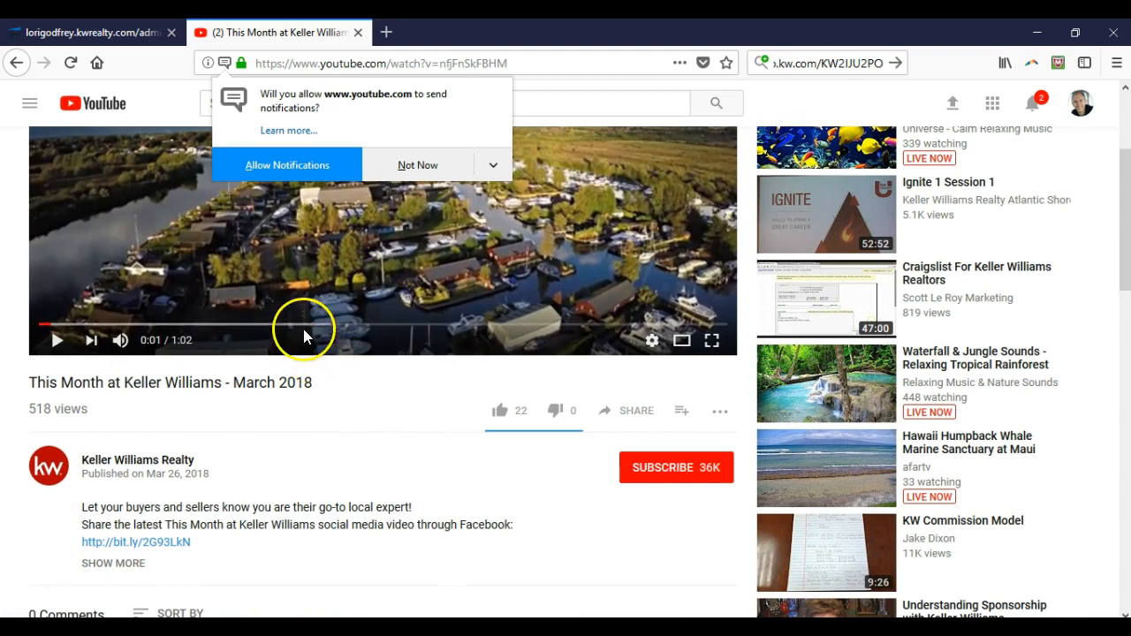
click(345, 64)
key(ctrl+c)
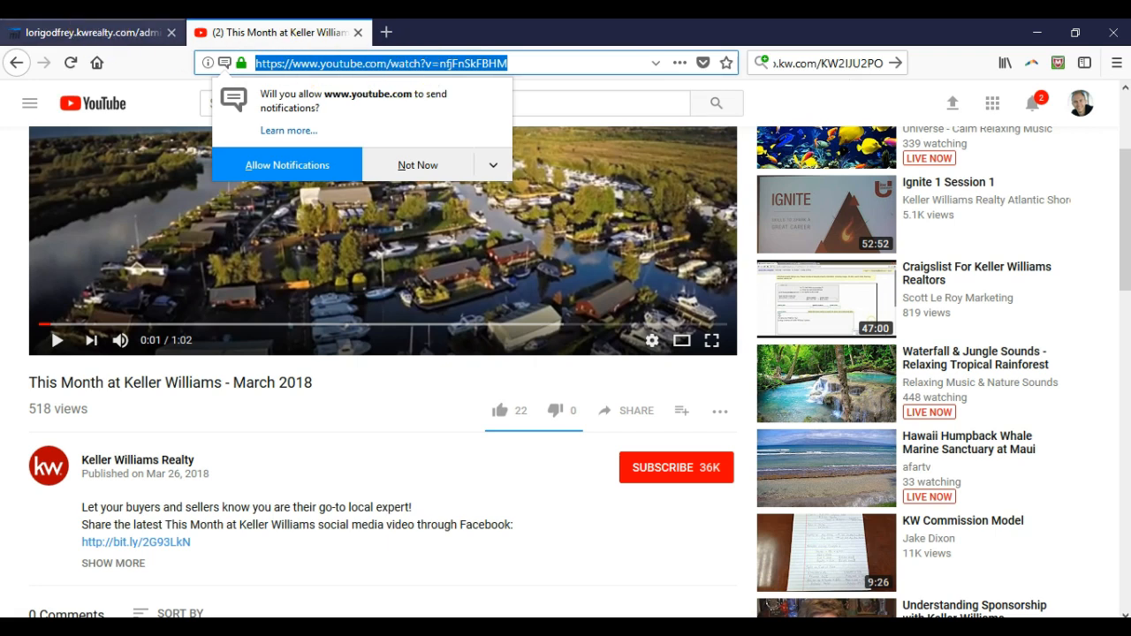
Return to the email design and submit the copied YouTube link as the video placeholder's URL
click(123, 33)
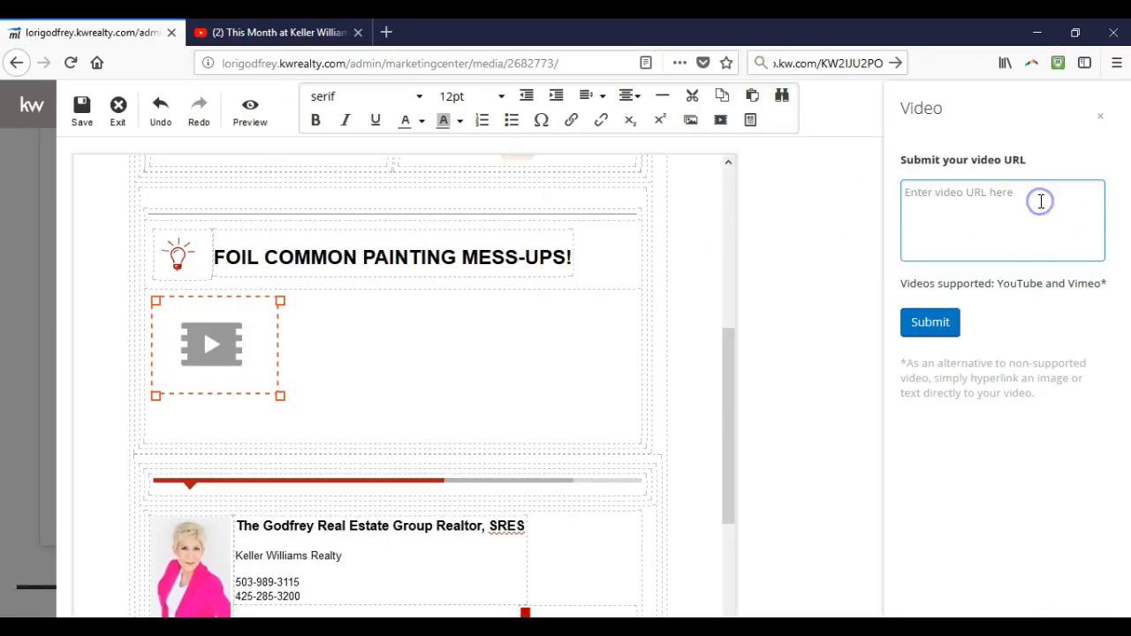
key(ctrl+v)
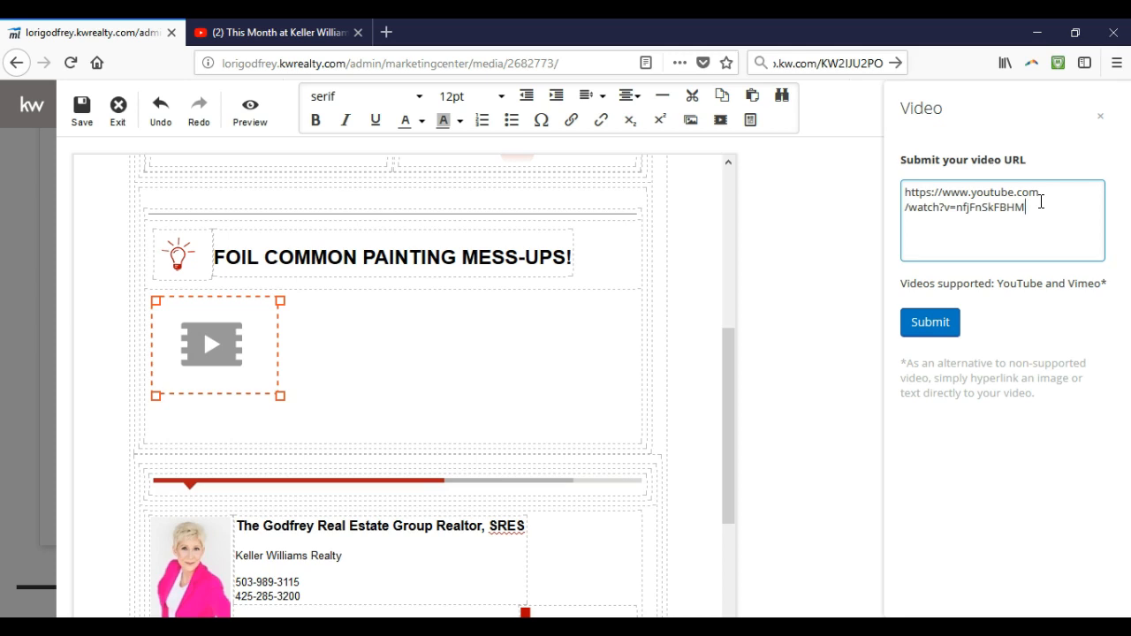
click(935, 320)
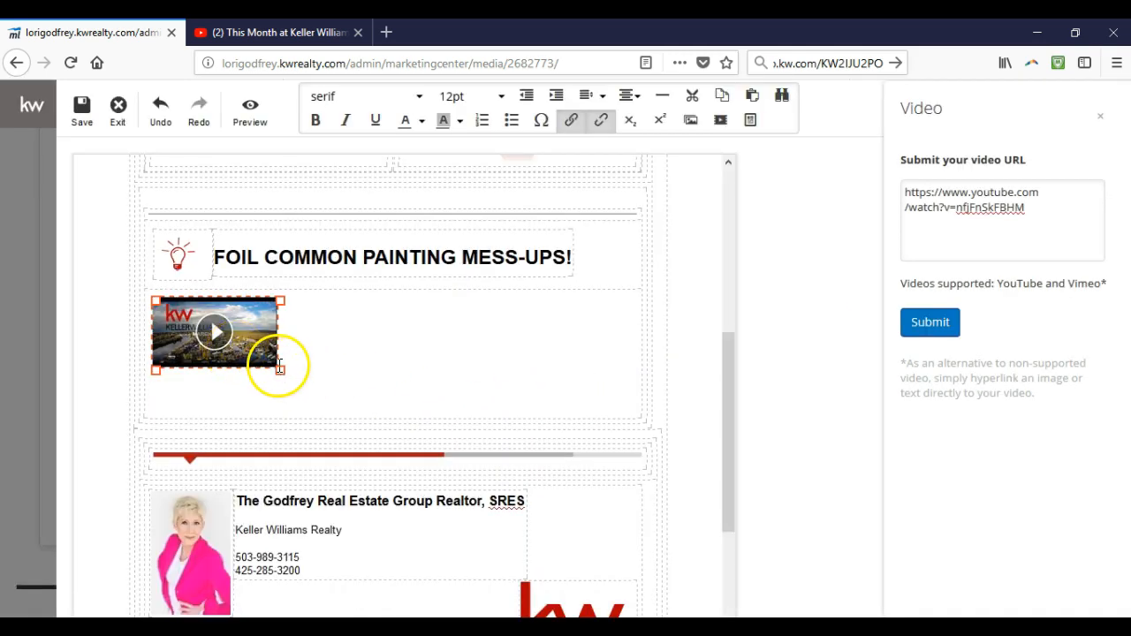
Enlarge the video thumbnail to most of the content area's width and center it below the heading
click(338, 389)
drag(337, 389, 554, 476)
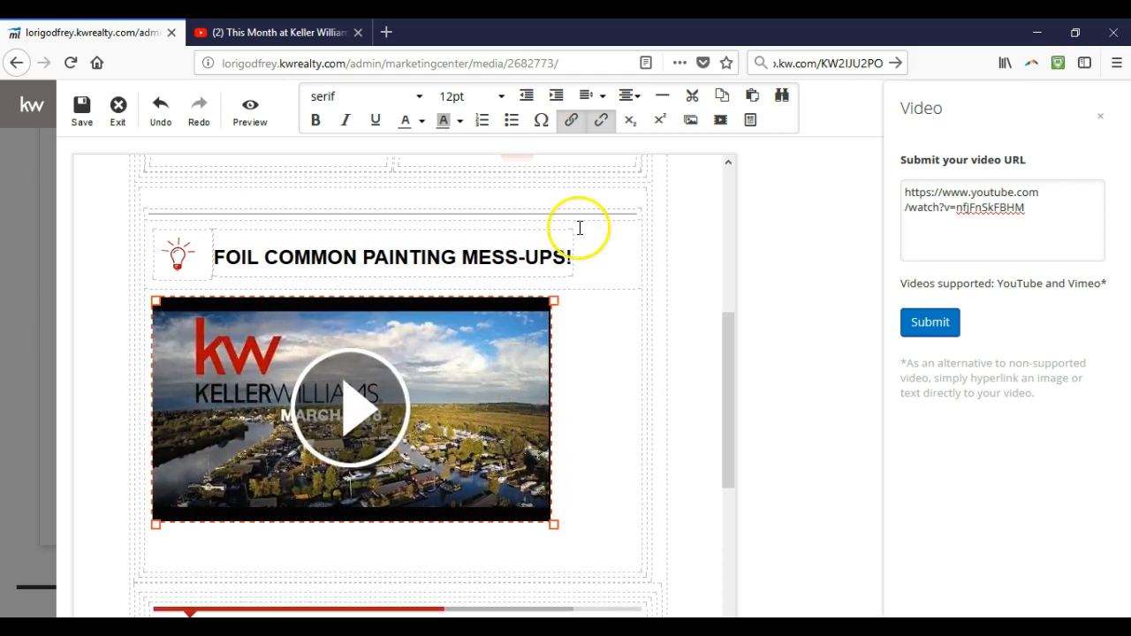
click(636, 96)
click(638, 152)
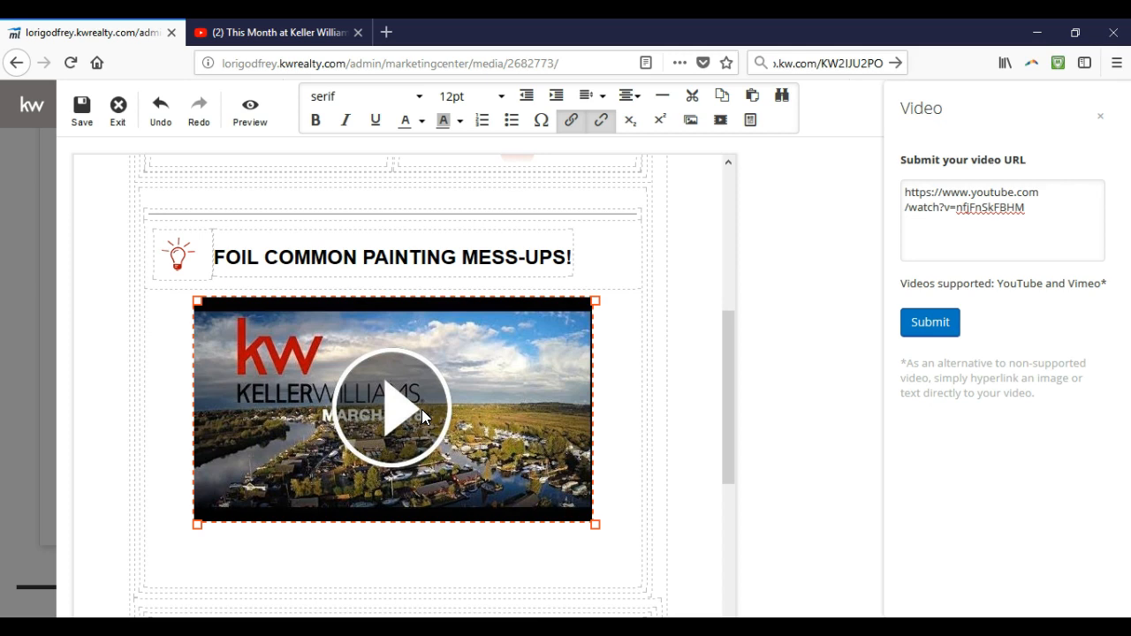
Delete the video from the area below the FOIL COMMON PAINTING MESS-UPS! heading
click(654, 449)
click(583, 477)
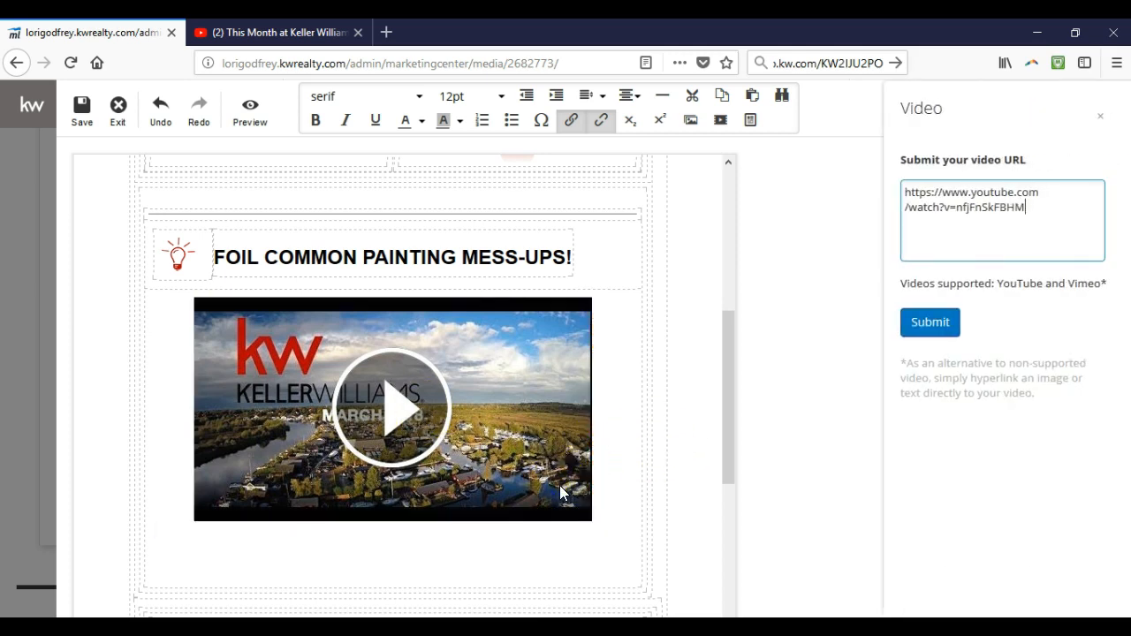
click(627, 480)
key(BackSpace)
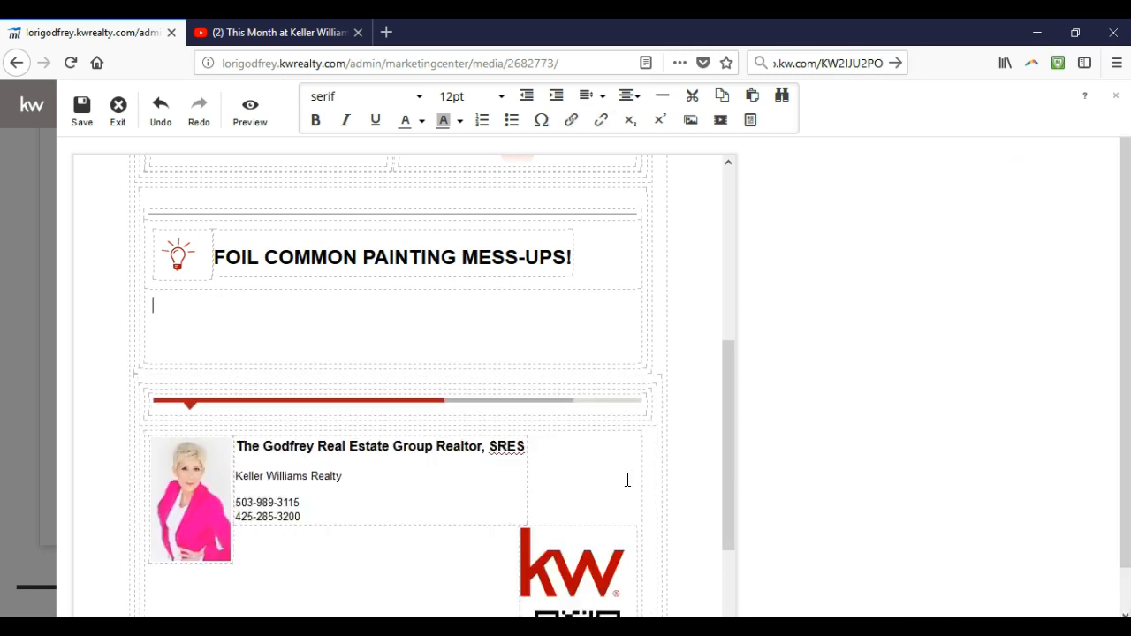
Insert the medium Real Estate article How to Increase Your Home's Value from the Article Library and look through its text
click(762, 132)
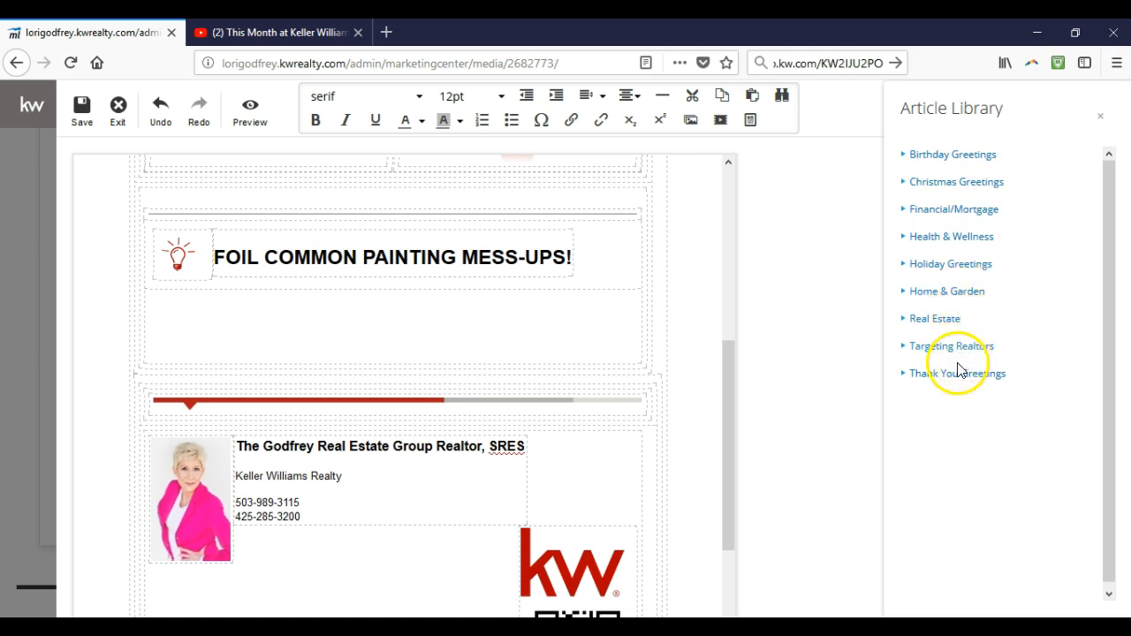
click(950, 322)
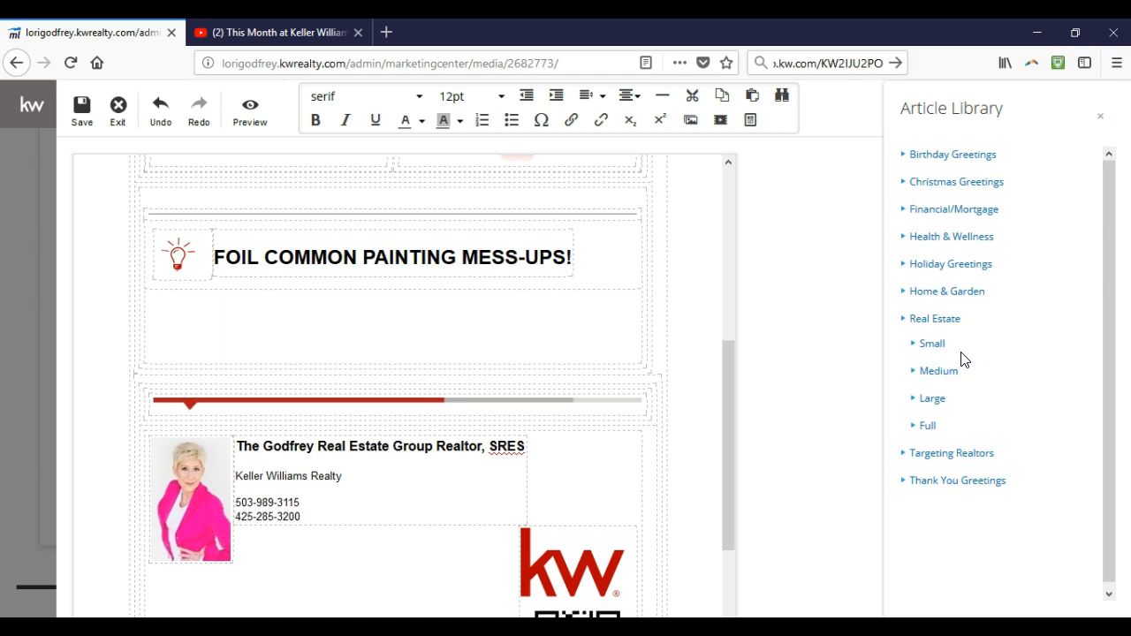
click(954, 372)
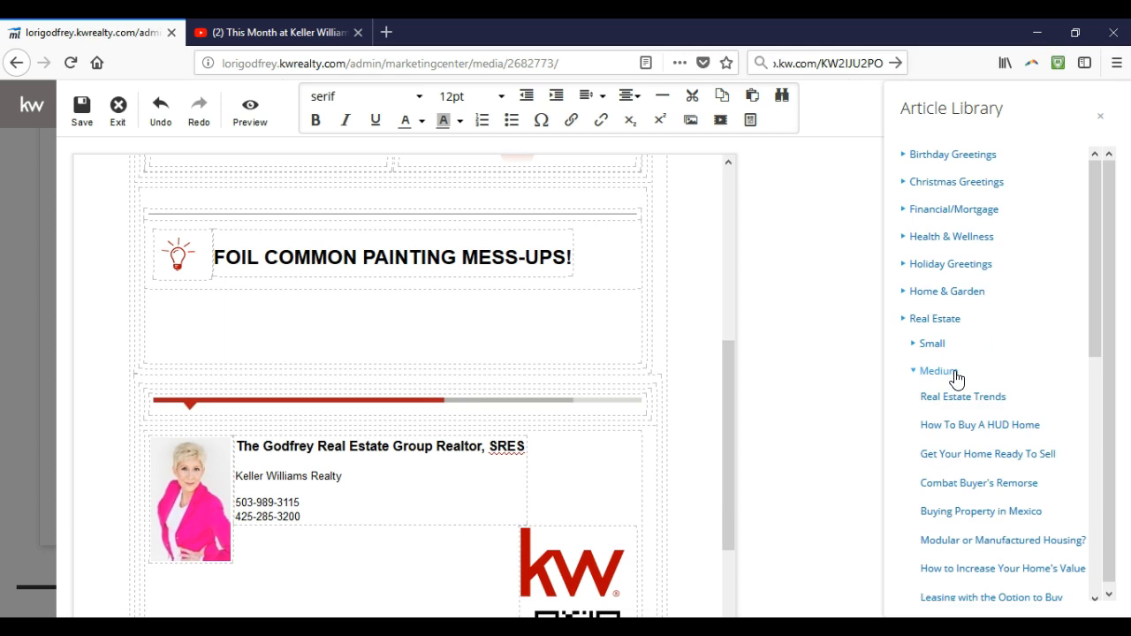
scroll(981, 346, down, 3)
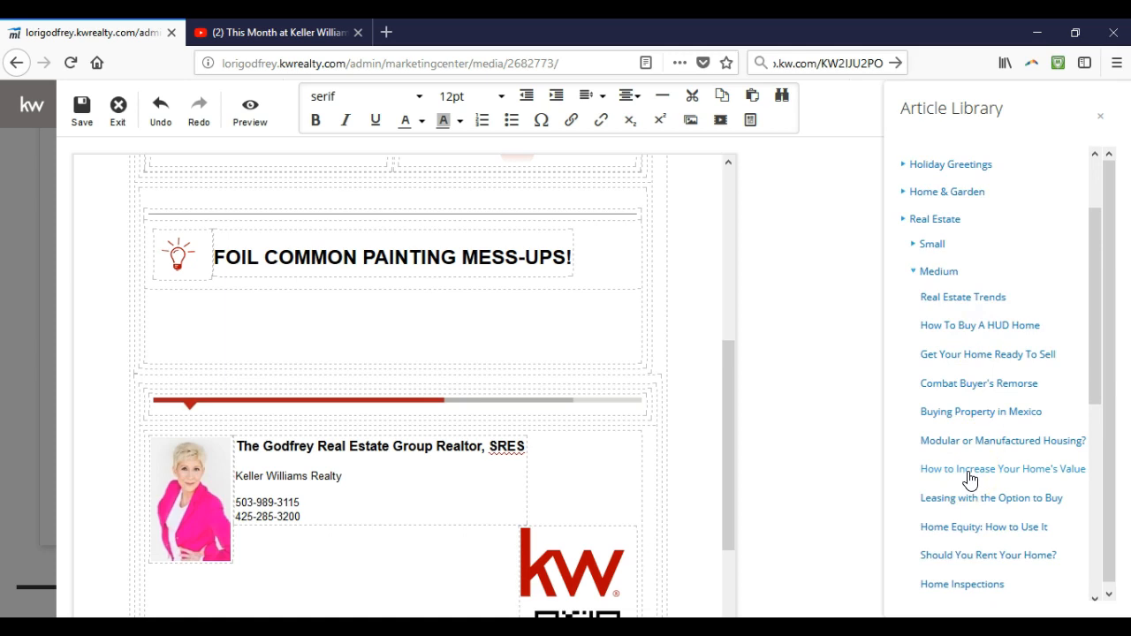
click(970, 475)
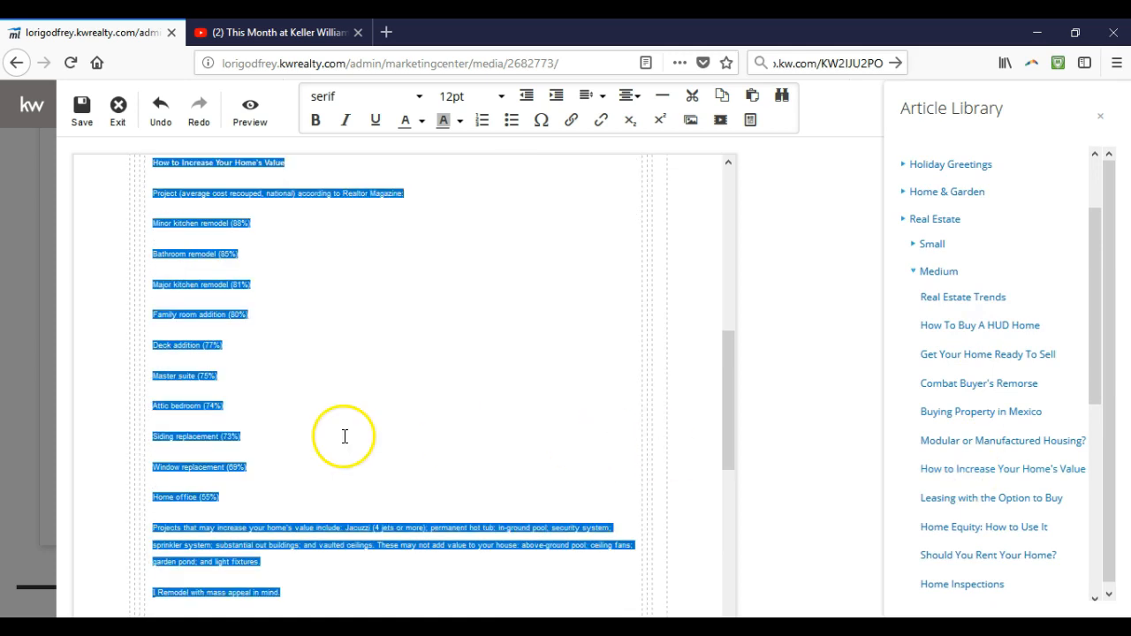
scroll(344, 436, up, 2)
scroll(344, 437, down, 4)
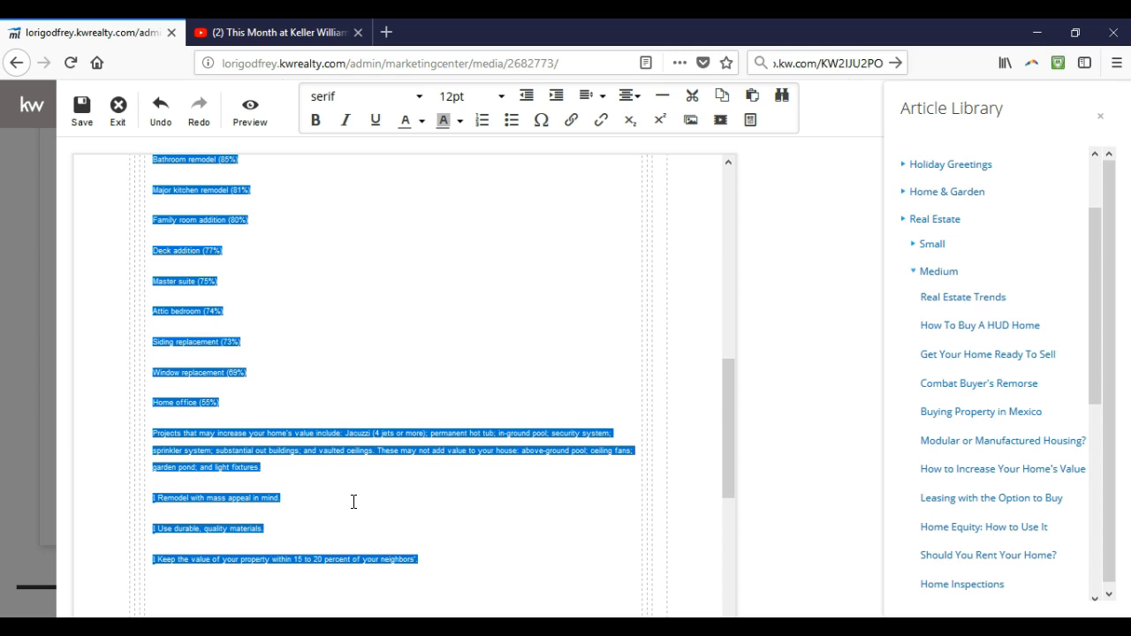
scroll(353, 501, up, 2)
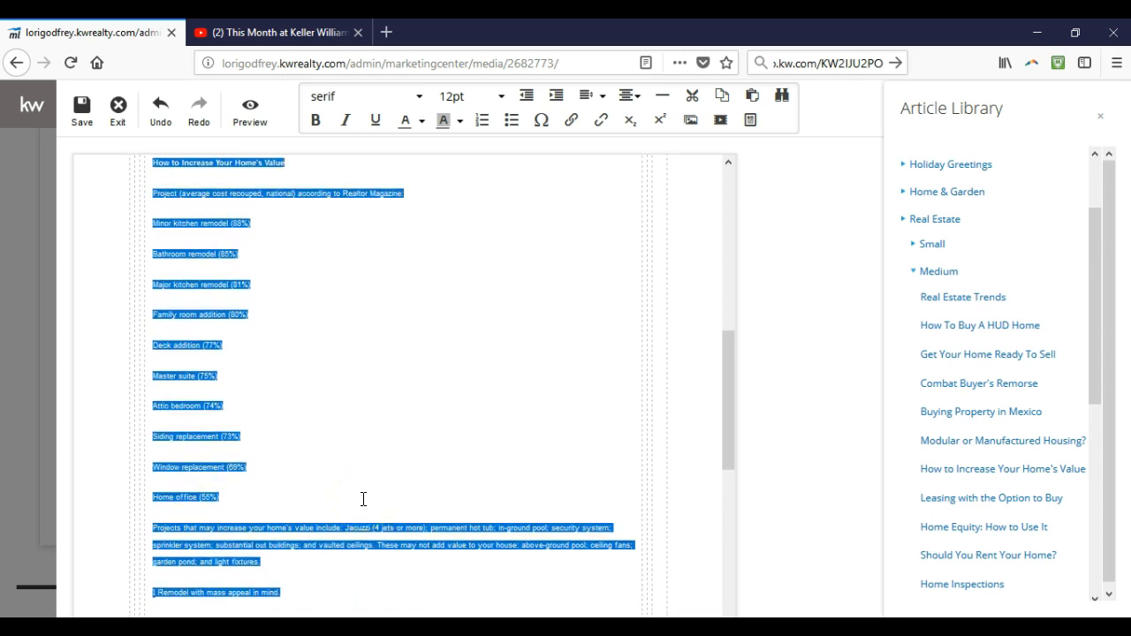
scroll(362, 499, up, 2)
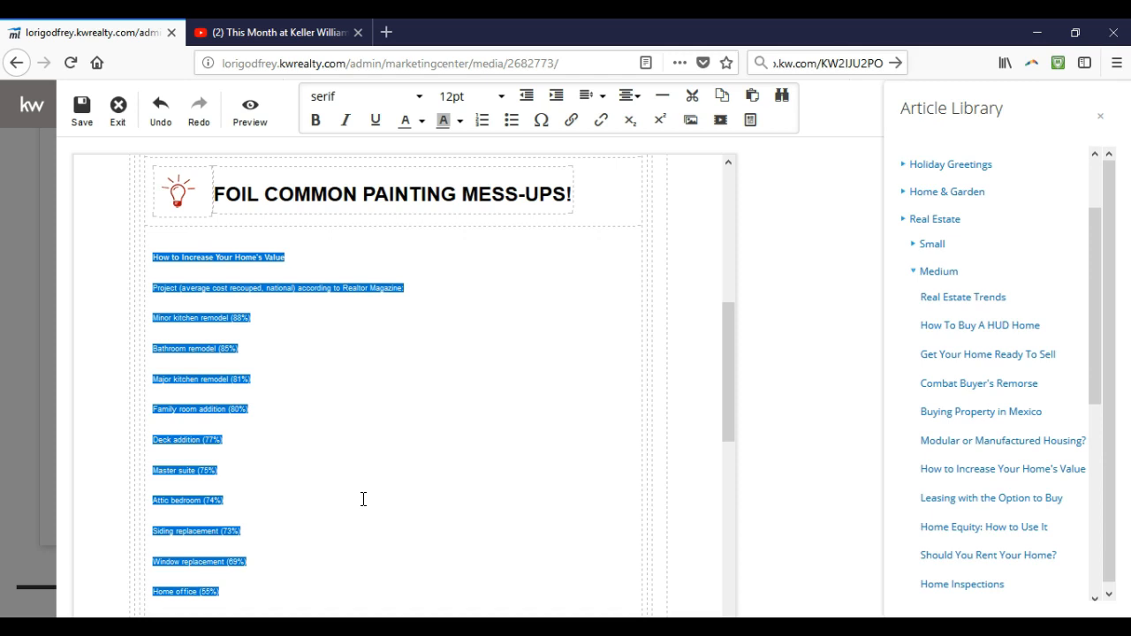
click(356, 429)
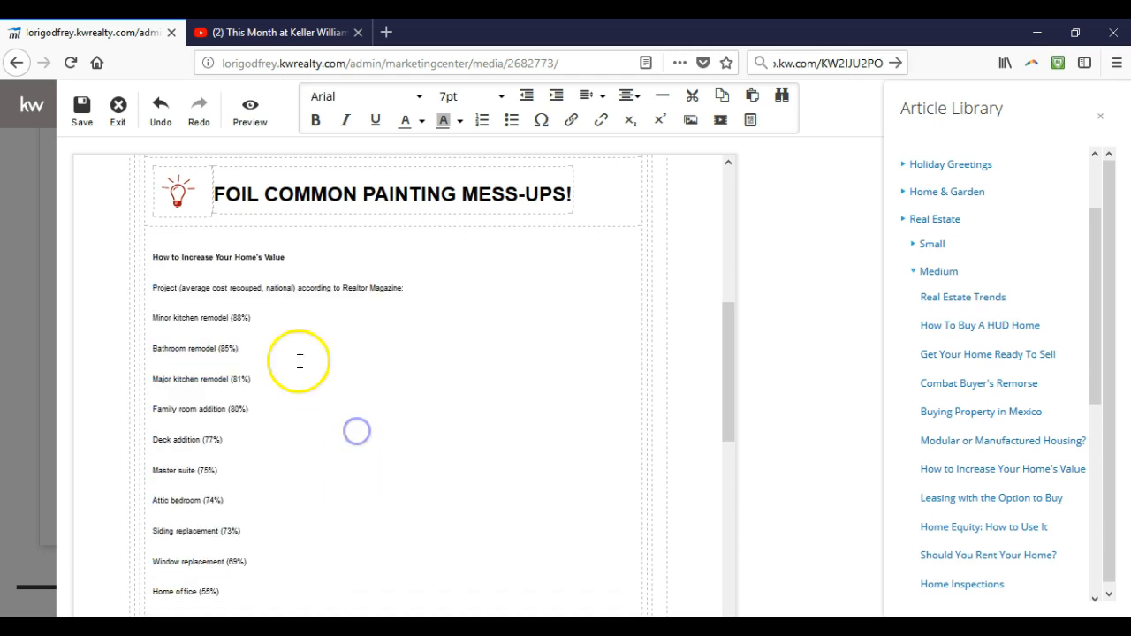
Set the article text from its title through the Home office line to 12pt
drag(155, 254, 169, 308)
scroll(308, 404, down, 2)
click(315, 390)
drag(149, 204, 308, 552)
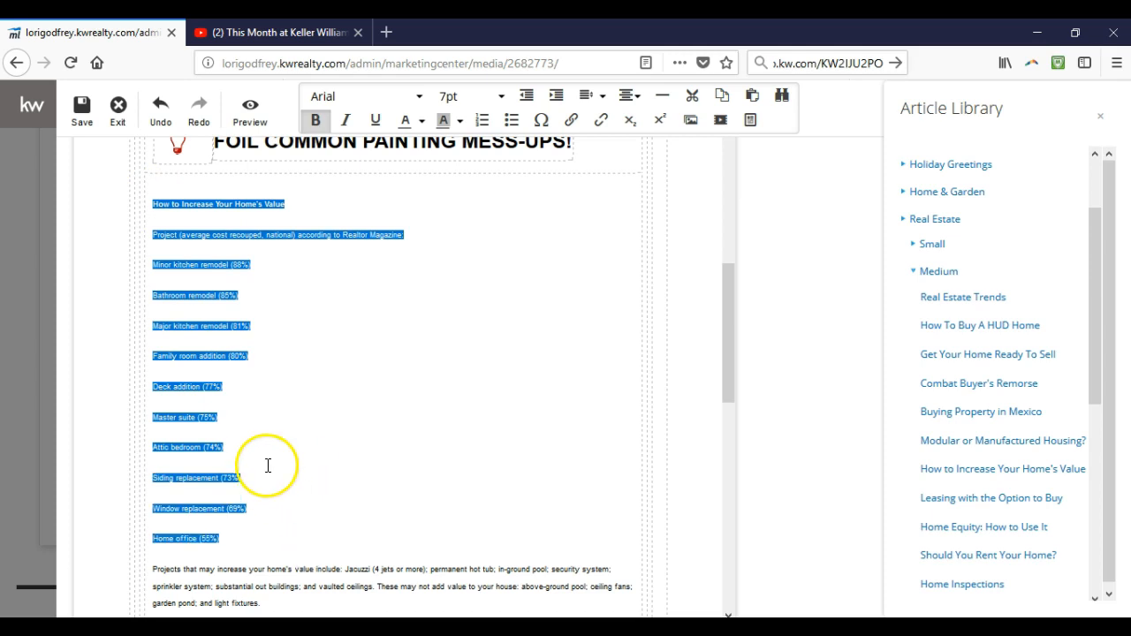
click(500, 97)
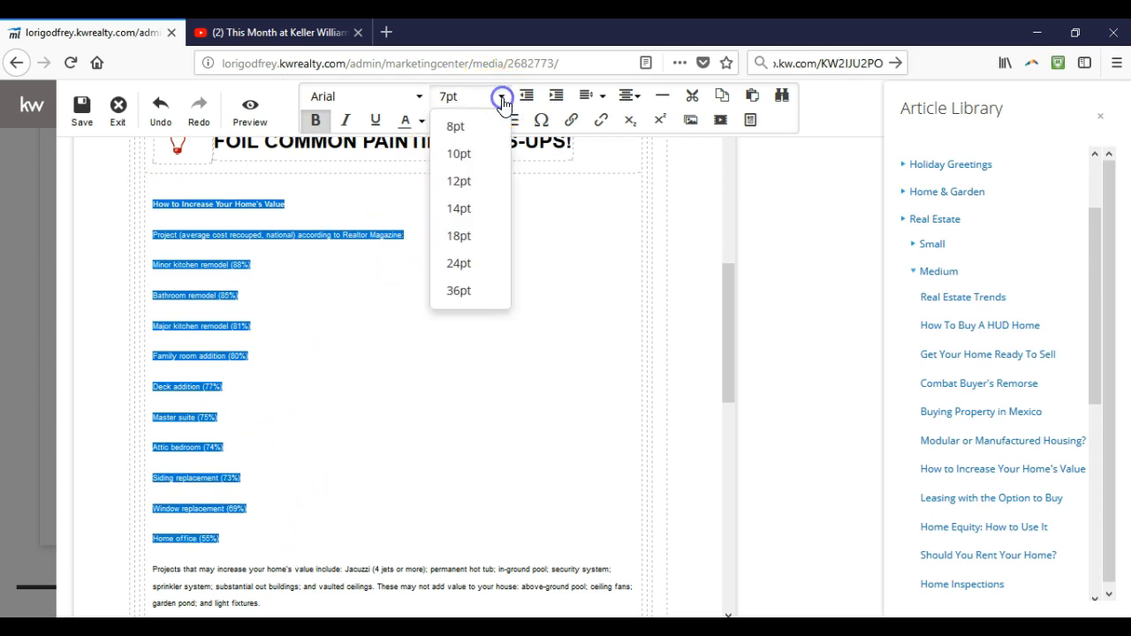
click(478, 181)
click(352, 416)
Set the article's remaining text, from the Projects paragraph through the last tip, to 12pt
scroll(409, 487, down, 2)
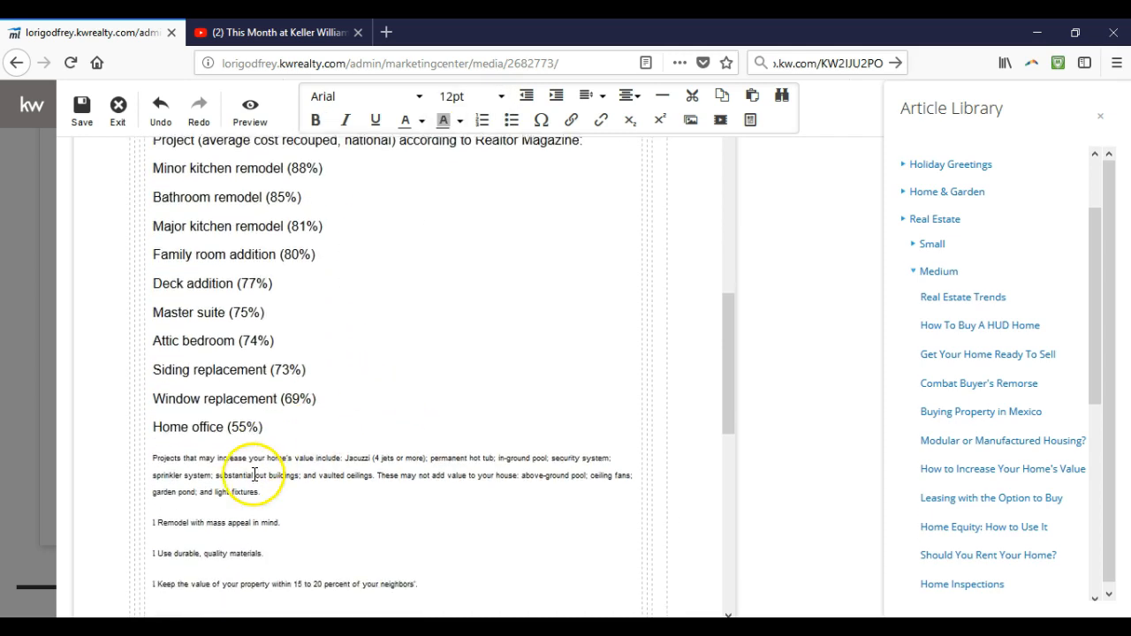
drag(141, 456, 472, 578)
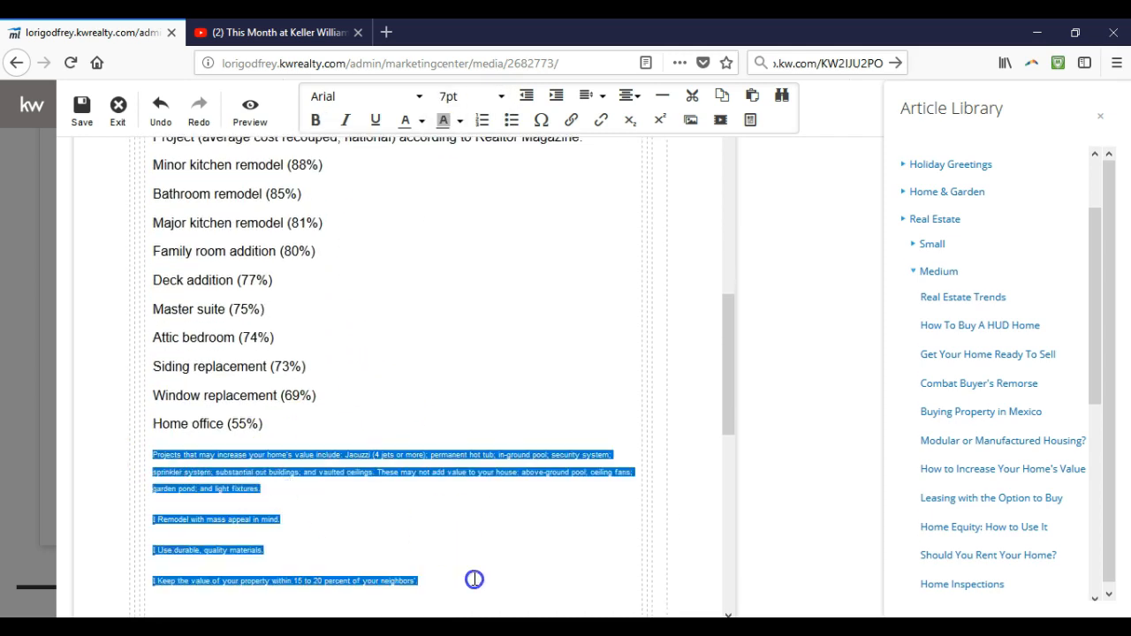
click(502, 96)
click(463, 181)
click(335, 369)
scroll(342, 380, up, 2)
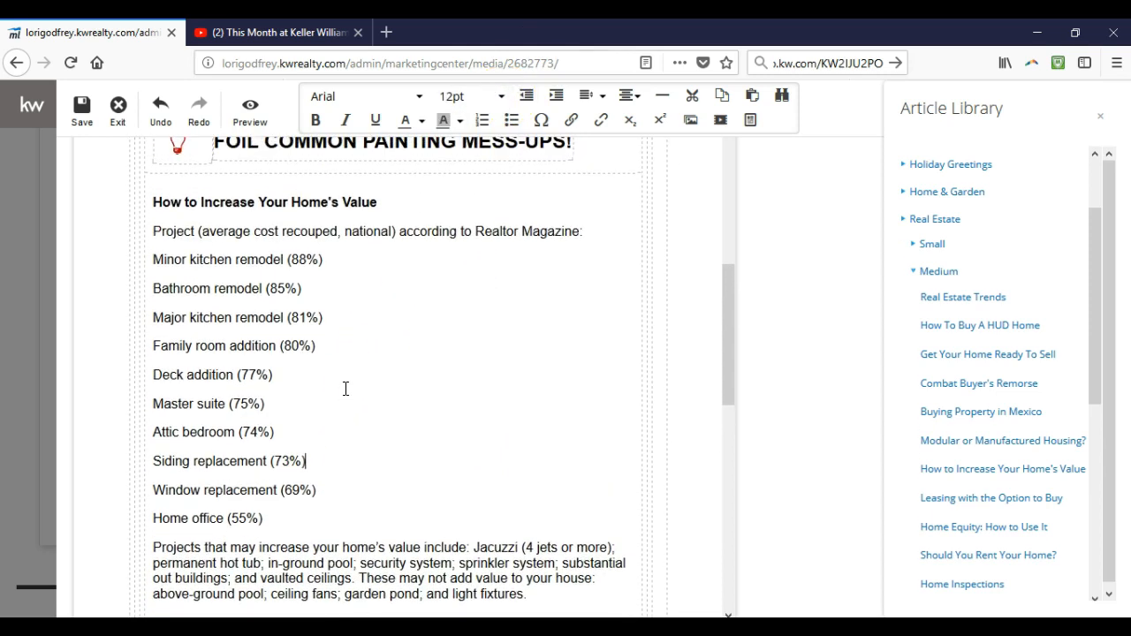
Collapse the Medium articles under Real Estate in the Article Library
click(301, 302)
click(937, 274)
click(939, 407)
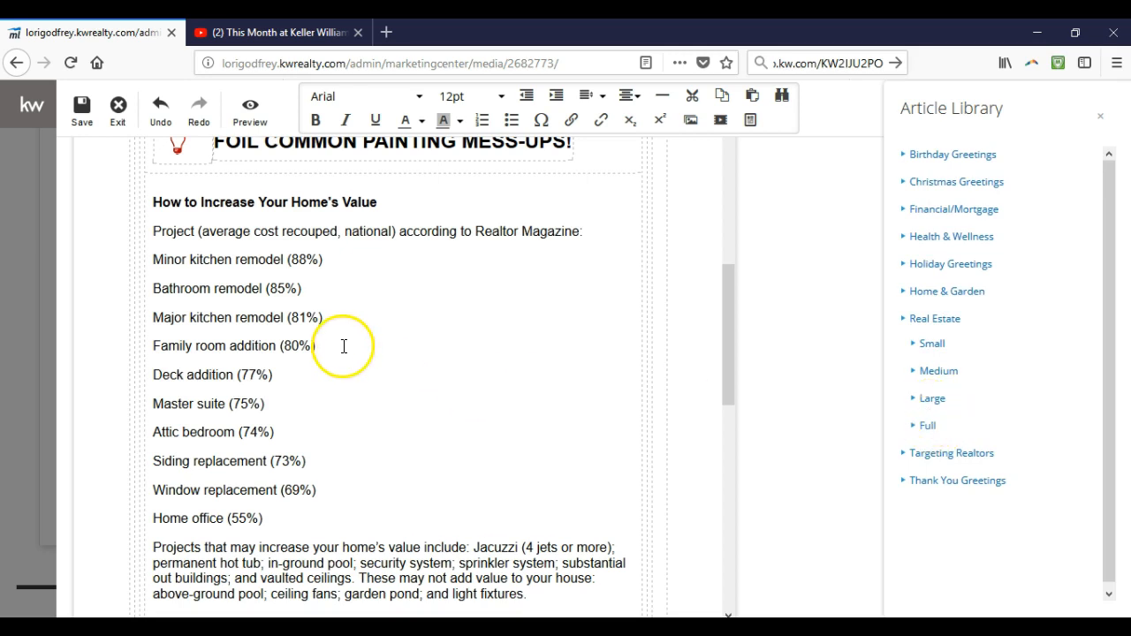
Remove the ", SRES" designation after Realtor in the agent signature block below the article
scroll(353, 358, down, 5)
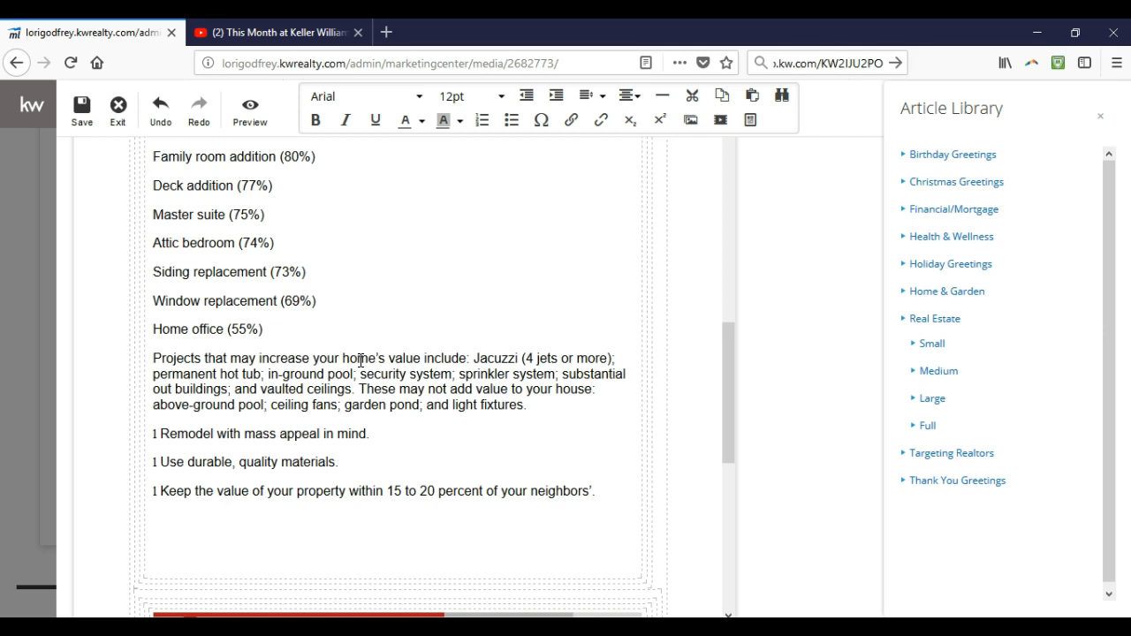
click(371, 328)
scroll(415, 273, down, 3)
scroll(416, 274, down, 5)
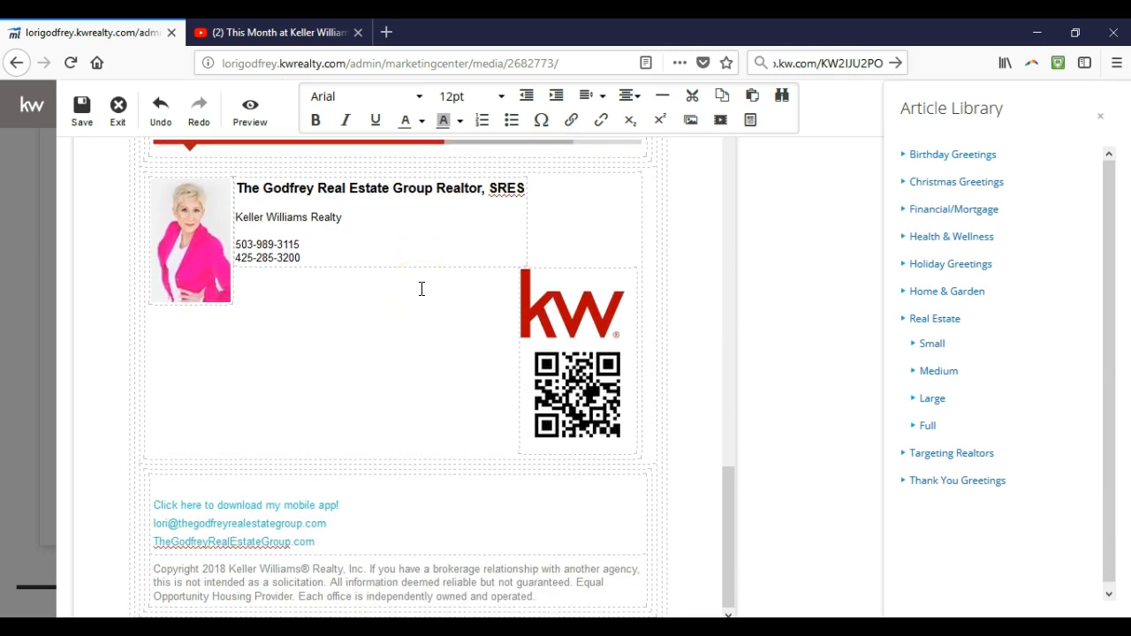
click(408, 282)
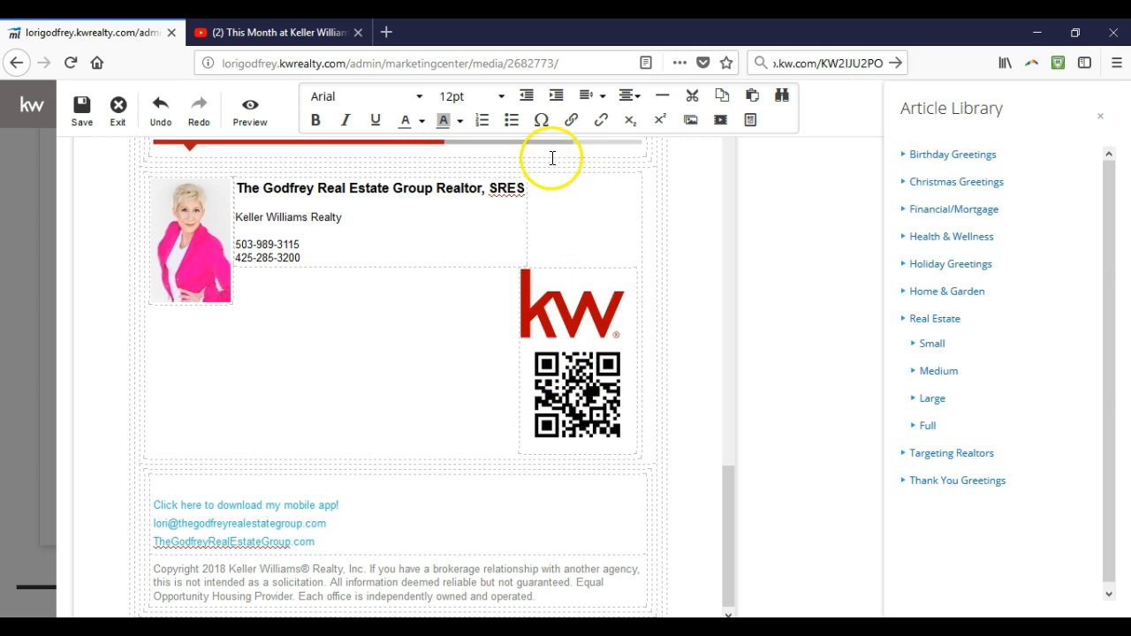
drag(492, 182, 520, 182)
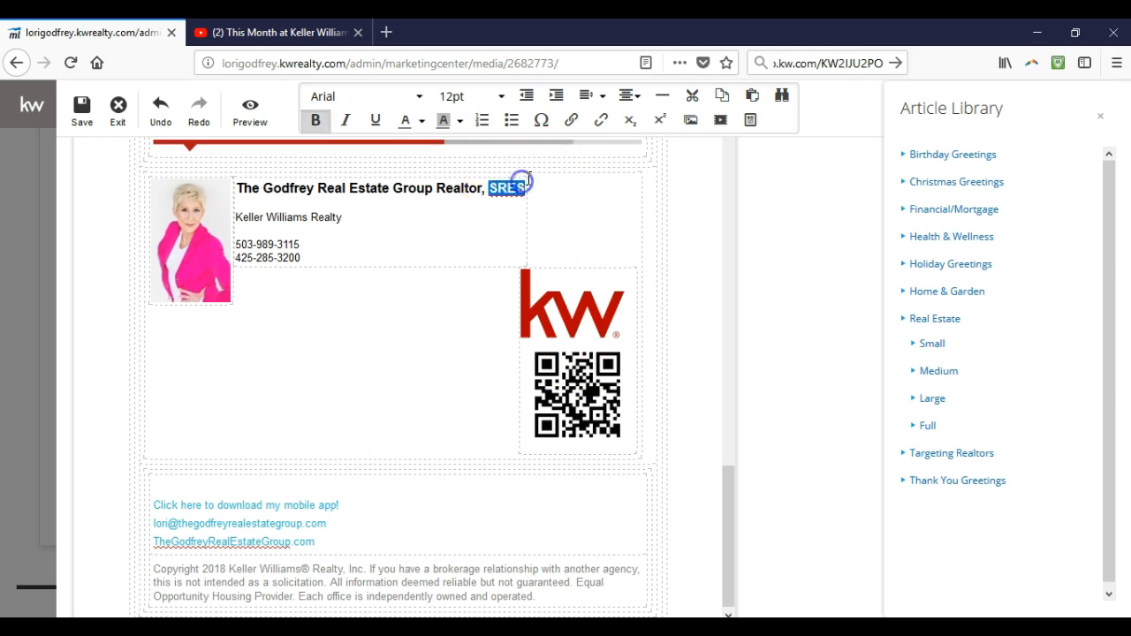
key(BackSpace)
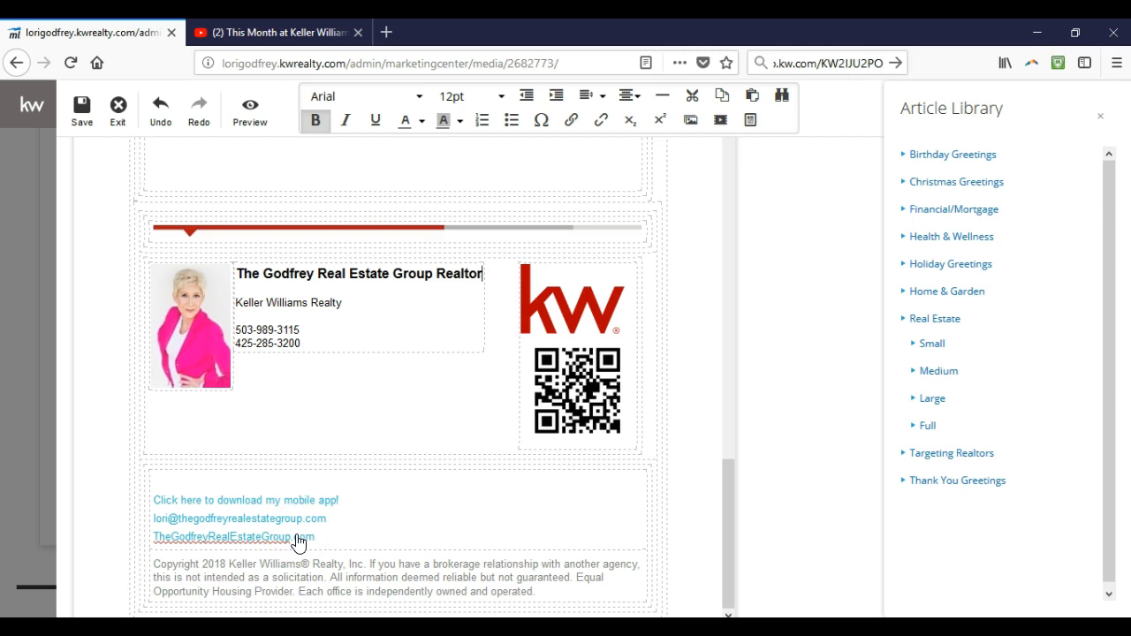
Save the design as Did You Know? Foil Common Painting Mess-ups, exit the editor and review the saved design
click(83, 110)
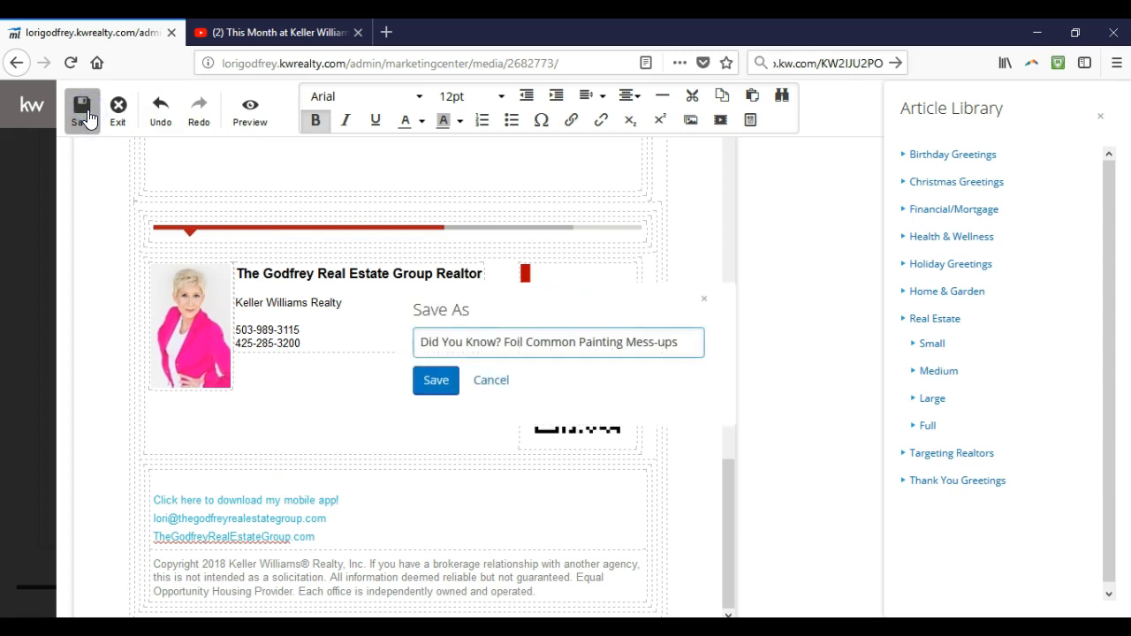
click(429, 379)
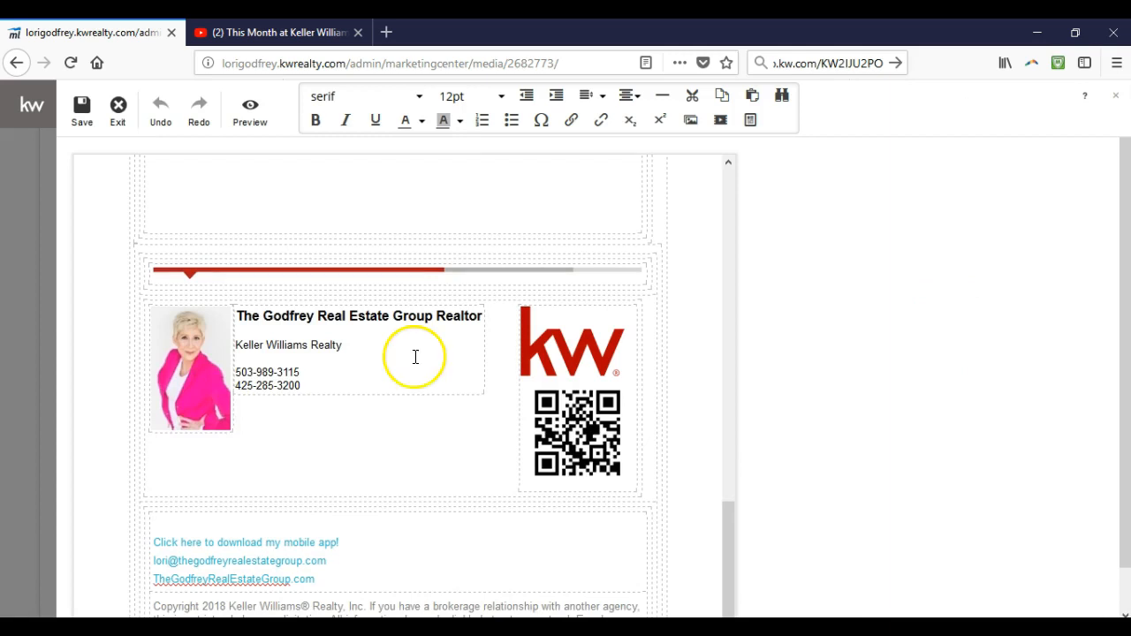
click(126, 124)
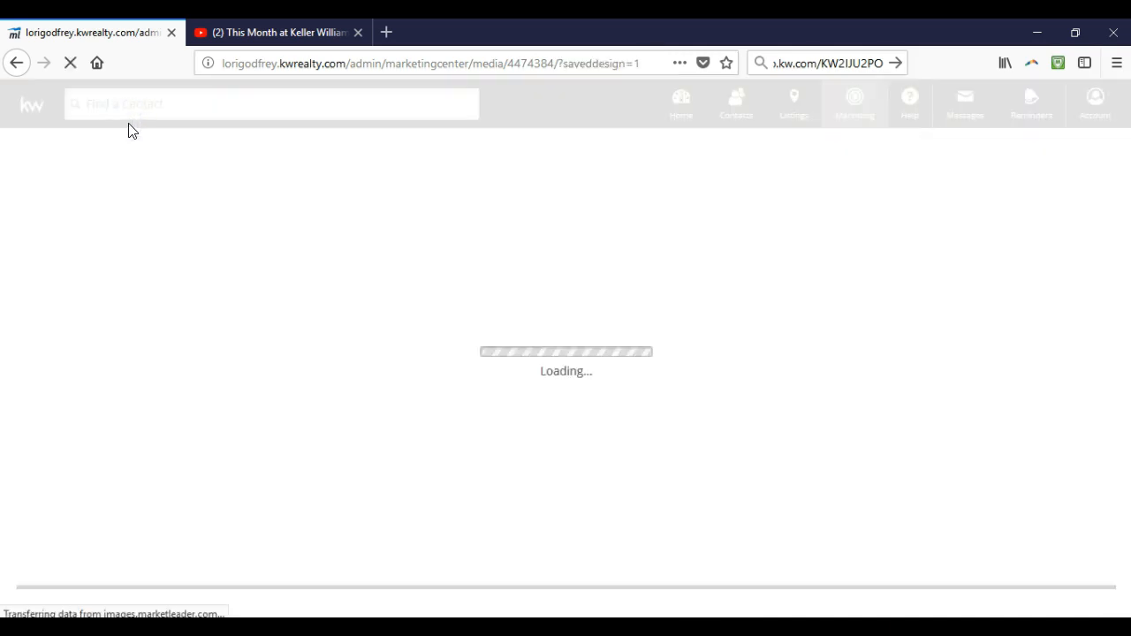
scroll(480, 424, down, 10)
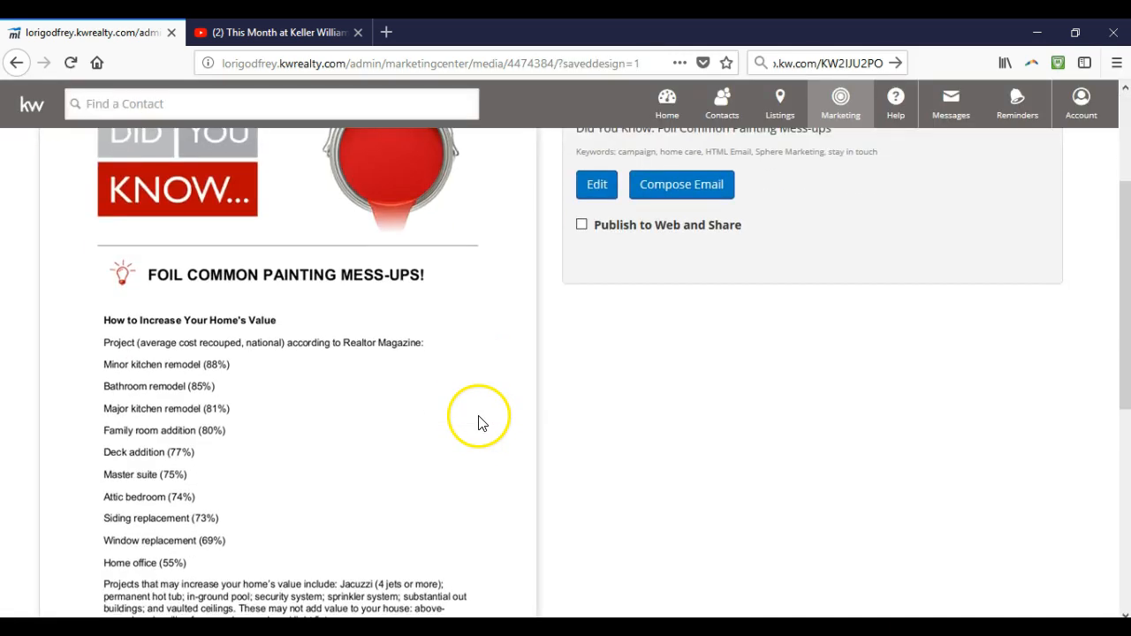
Review the saved Did You Know? design down to the agent signature and publish it to the web for sharing
scroll(477, 407, down, 1)
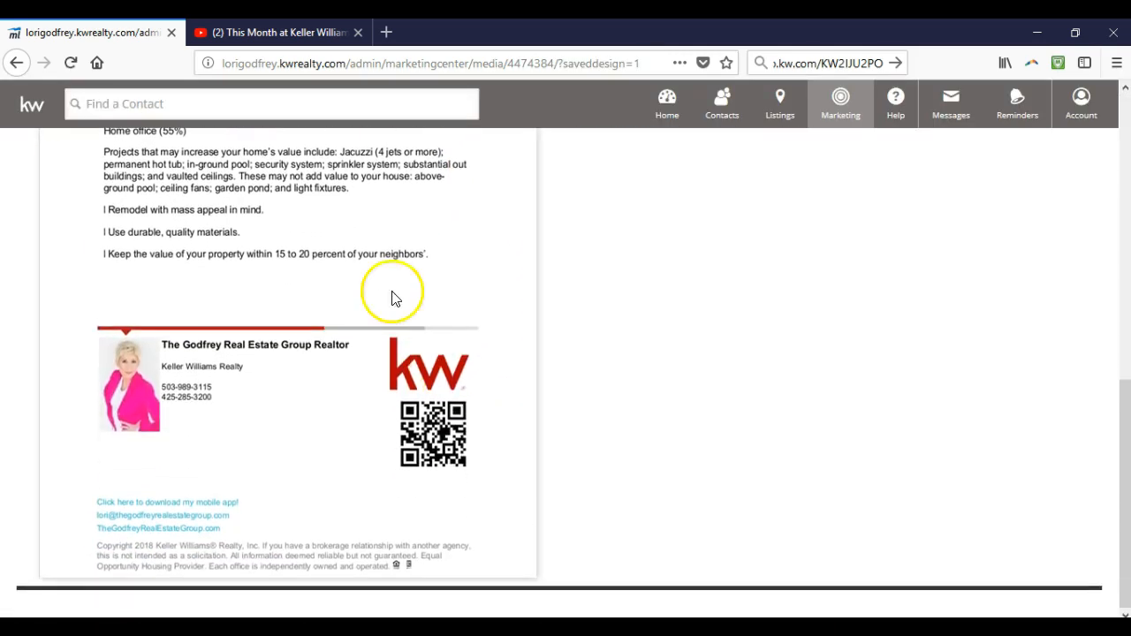
scroll(547, 478, up, 10)
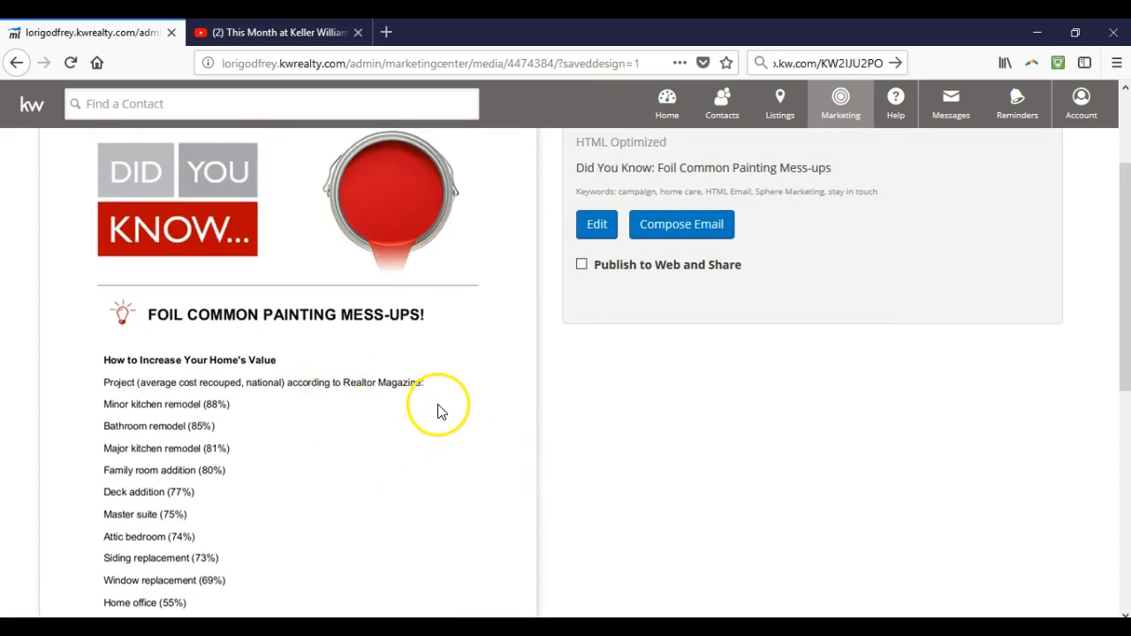
scroll(466, 434, up, 3)
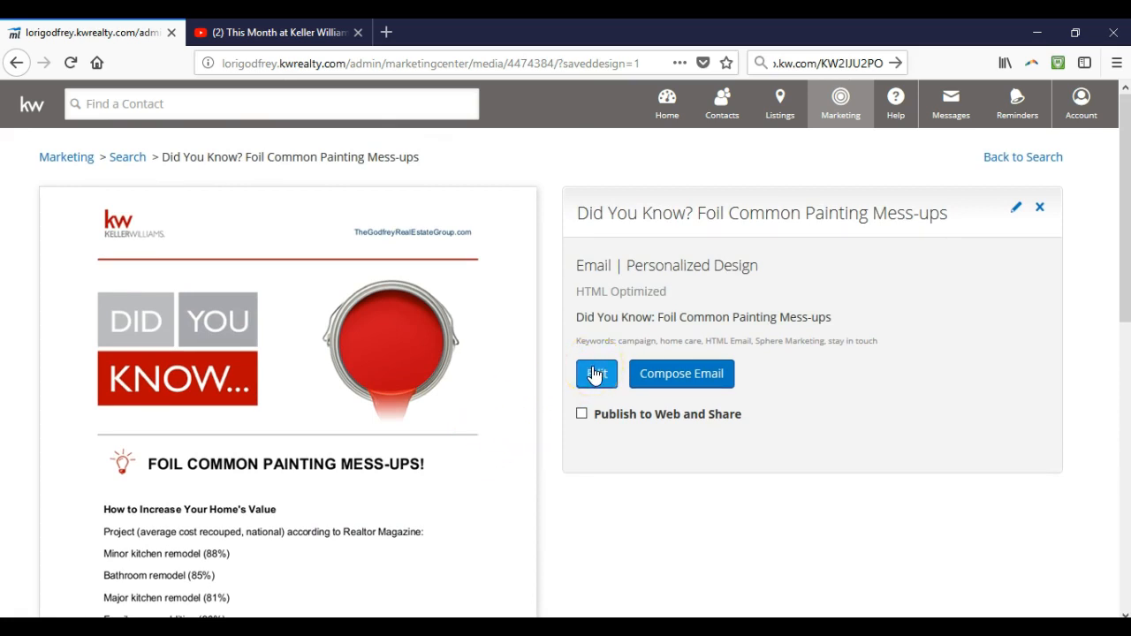
click(672, 382)
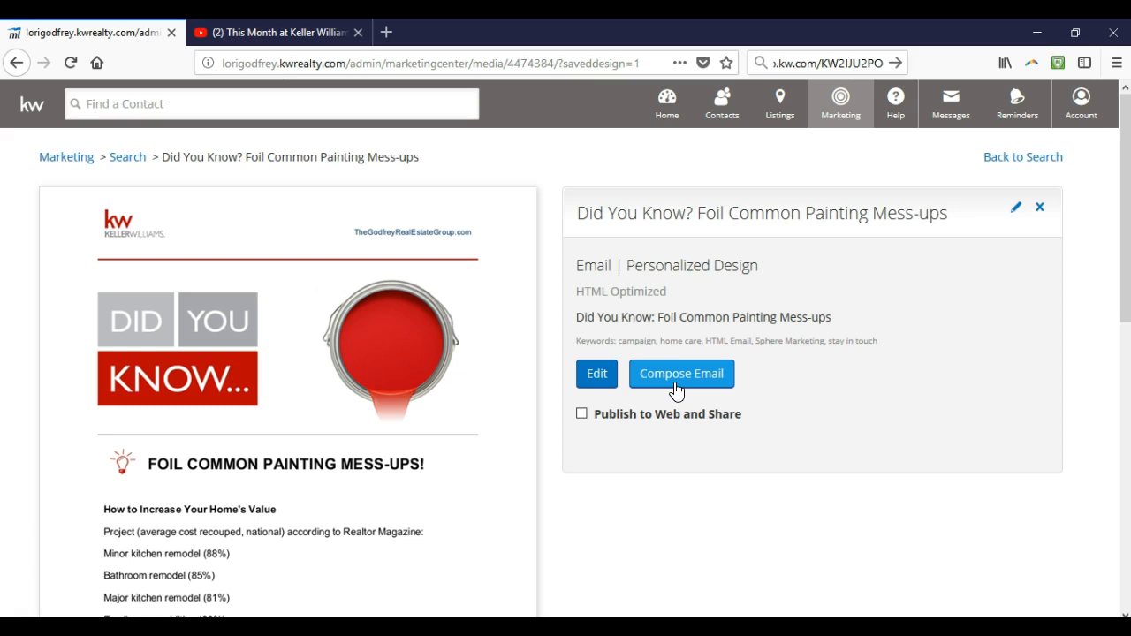
click(582, 416)
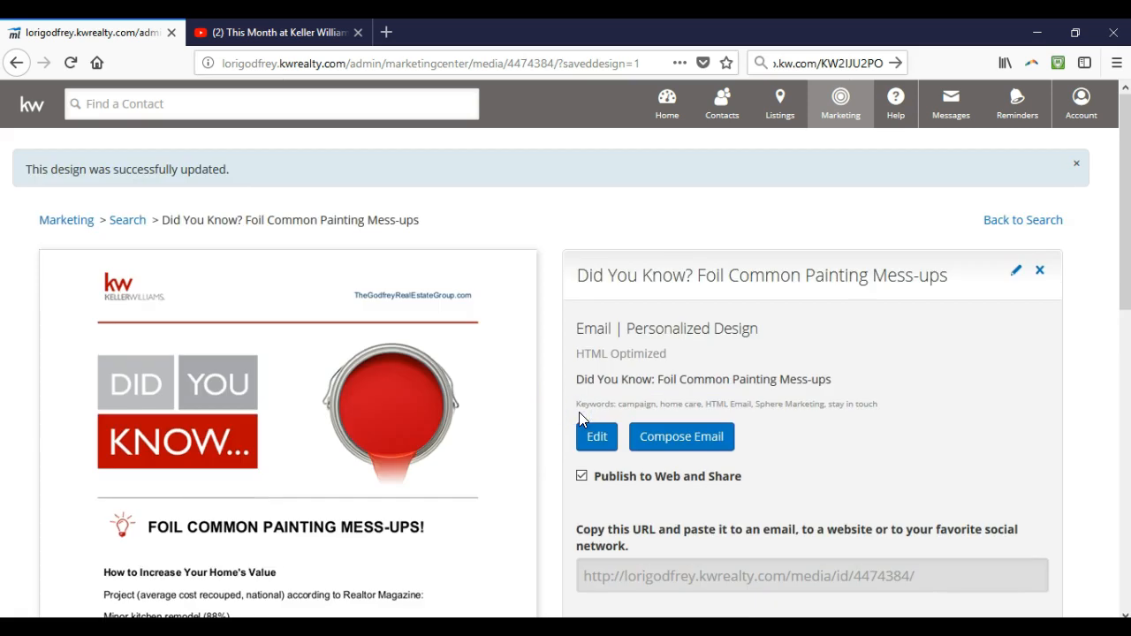
Select the published design's share URL and look over the social network sharing options
scroll(579, 412, down, 2)
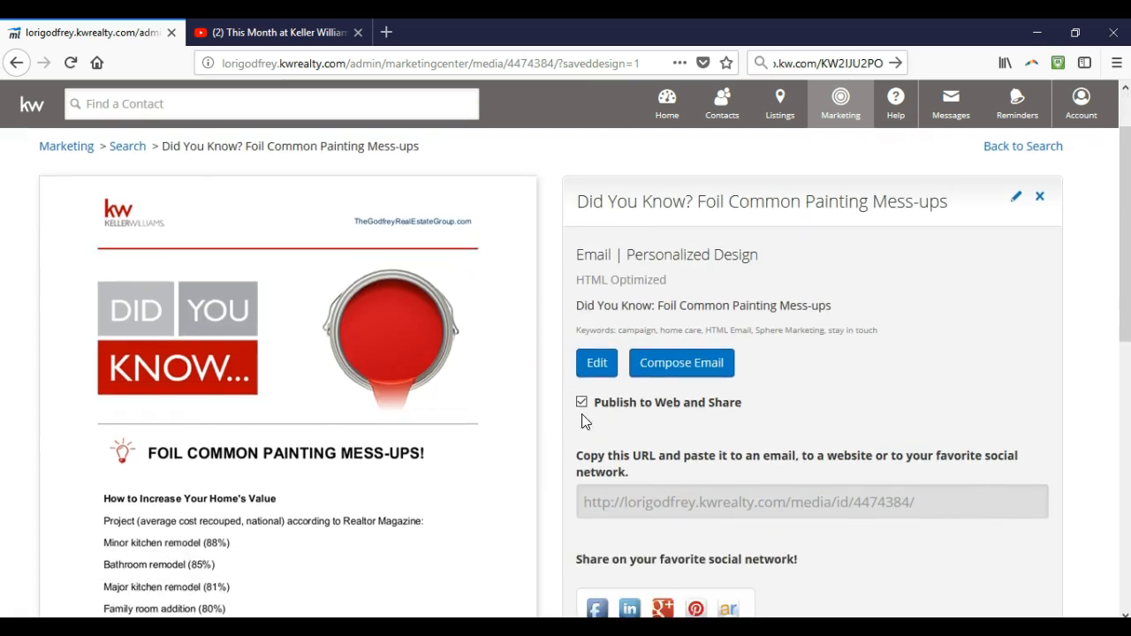
click(707, 479)
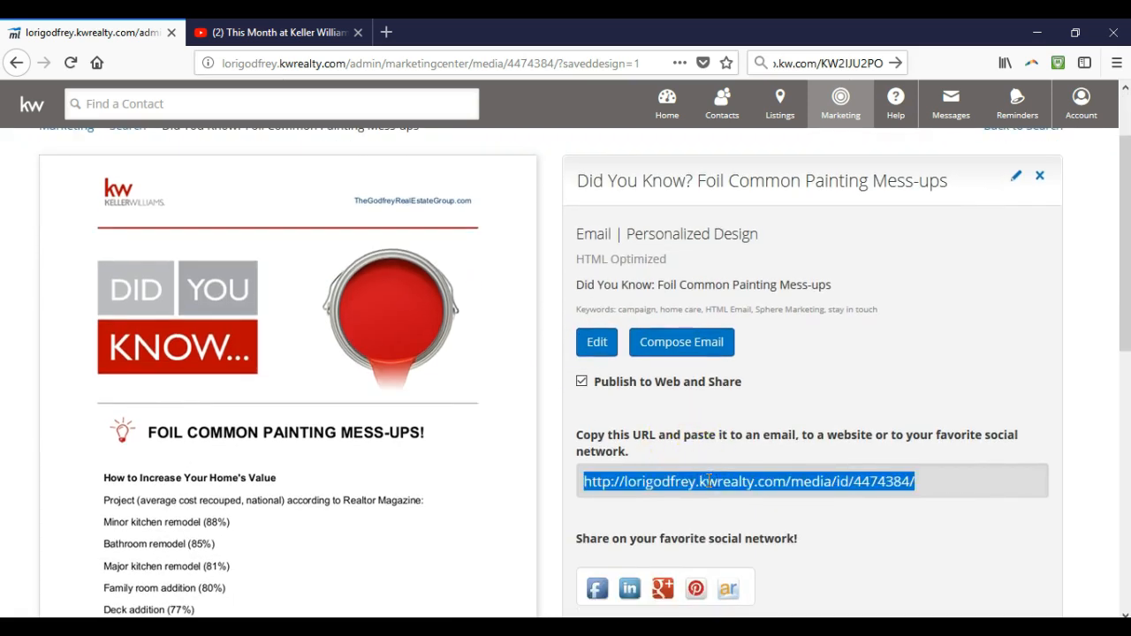
scroll(708, 482, down, 1)
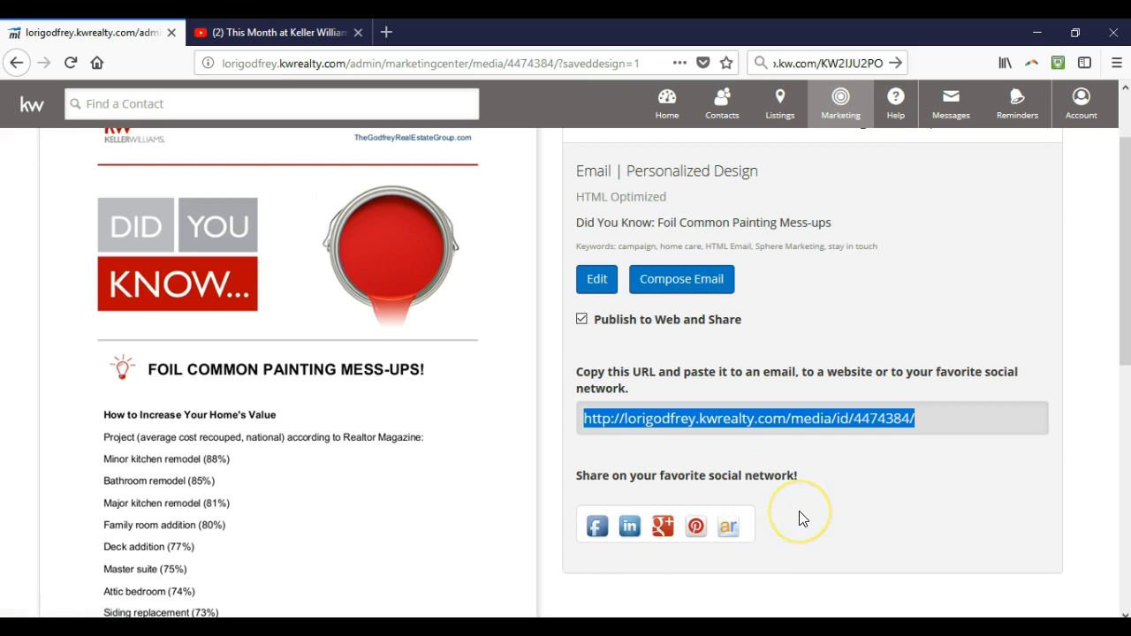
scroll(798, 518, up, 2)
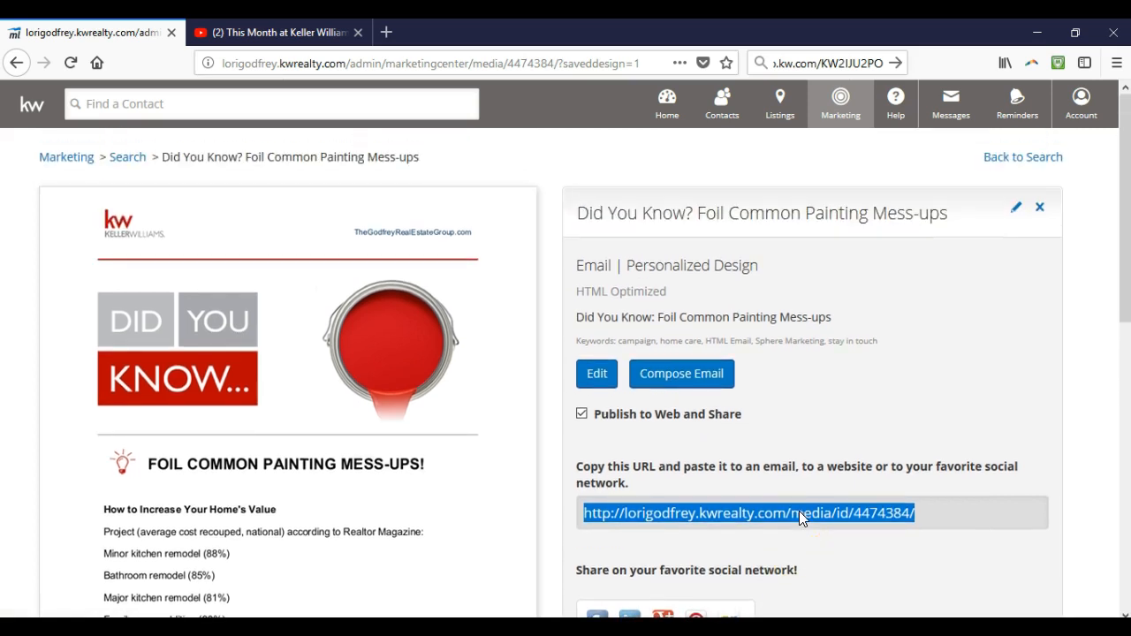
Permanently delete the saved Did You Know? Foil Common Painting Mess-ups design and go to Manage Designs
click(1038, 207)
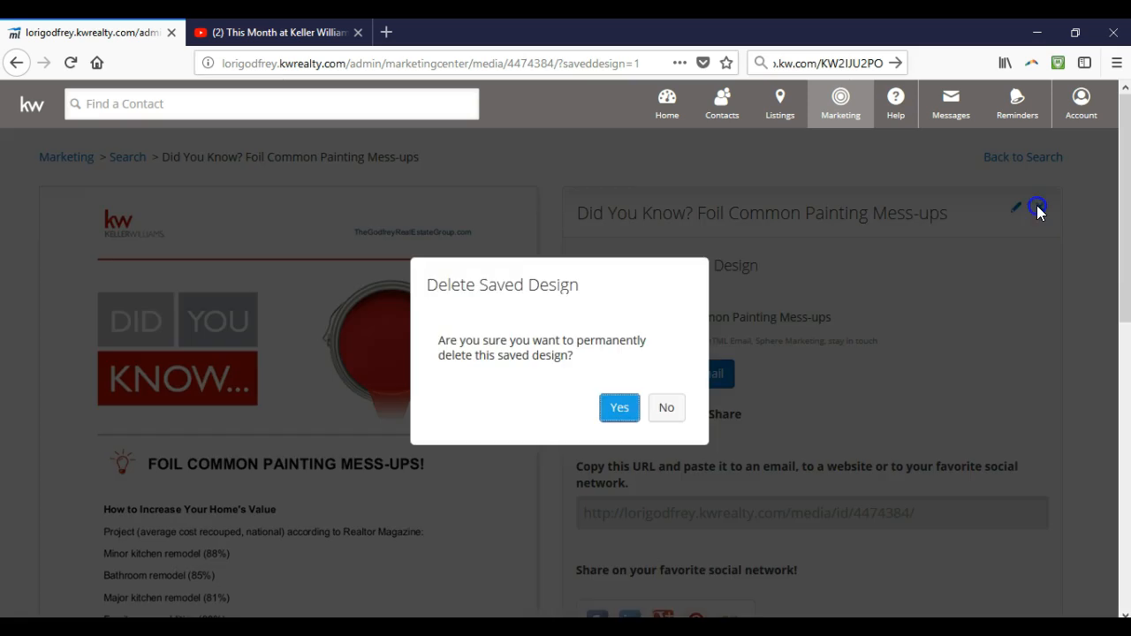
click(619, 406)
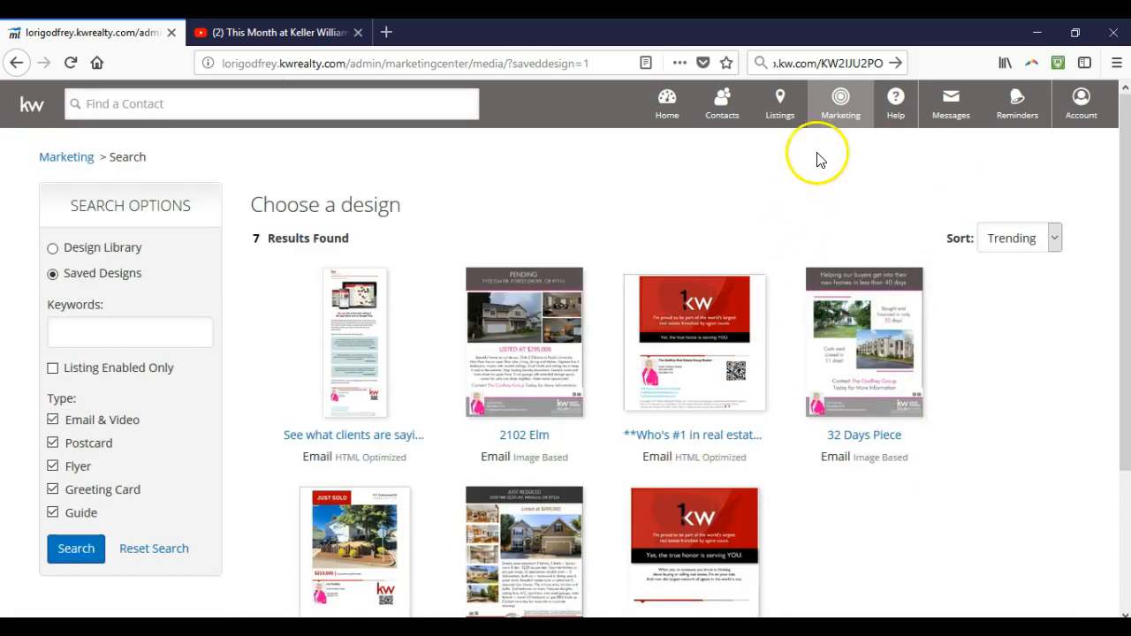
mouse_move(842, 106)
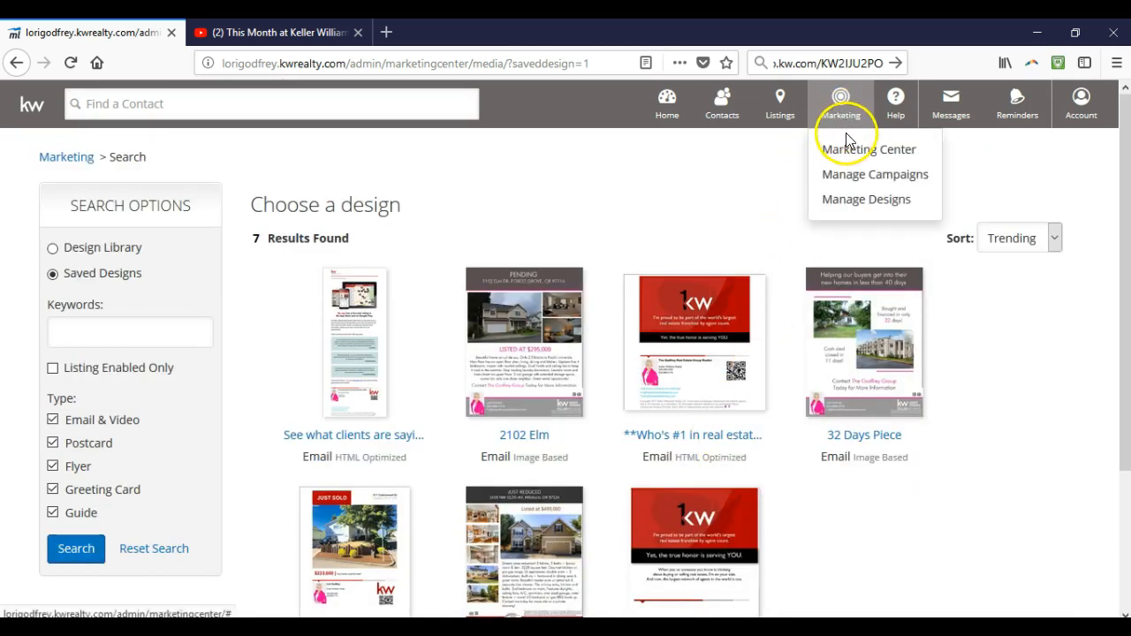
click(866, 200)
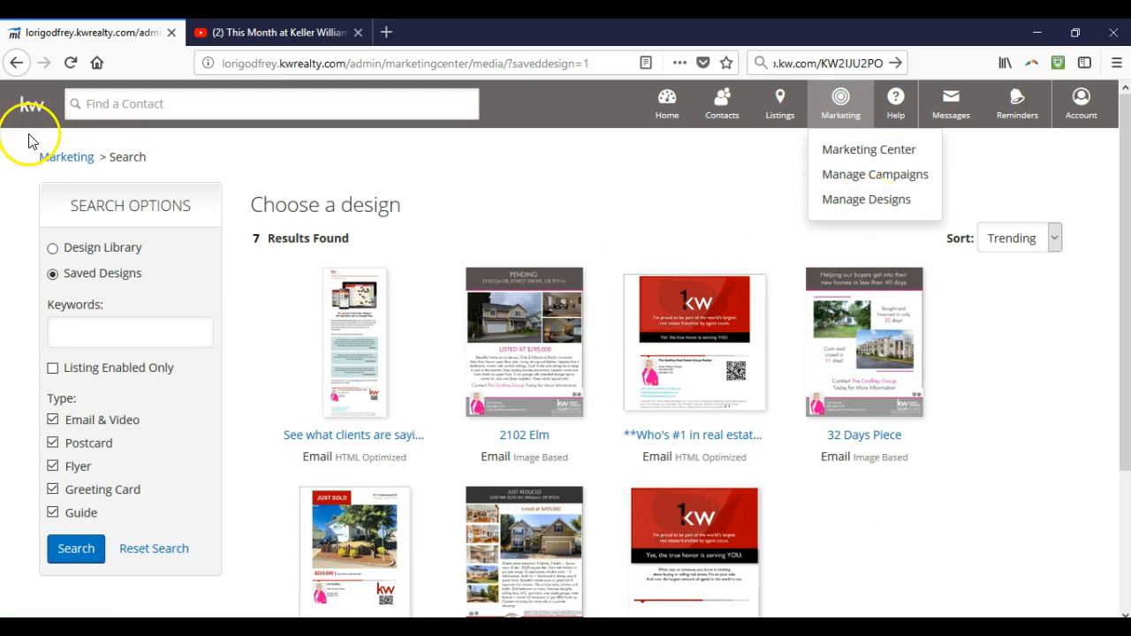